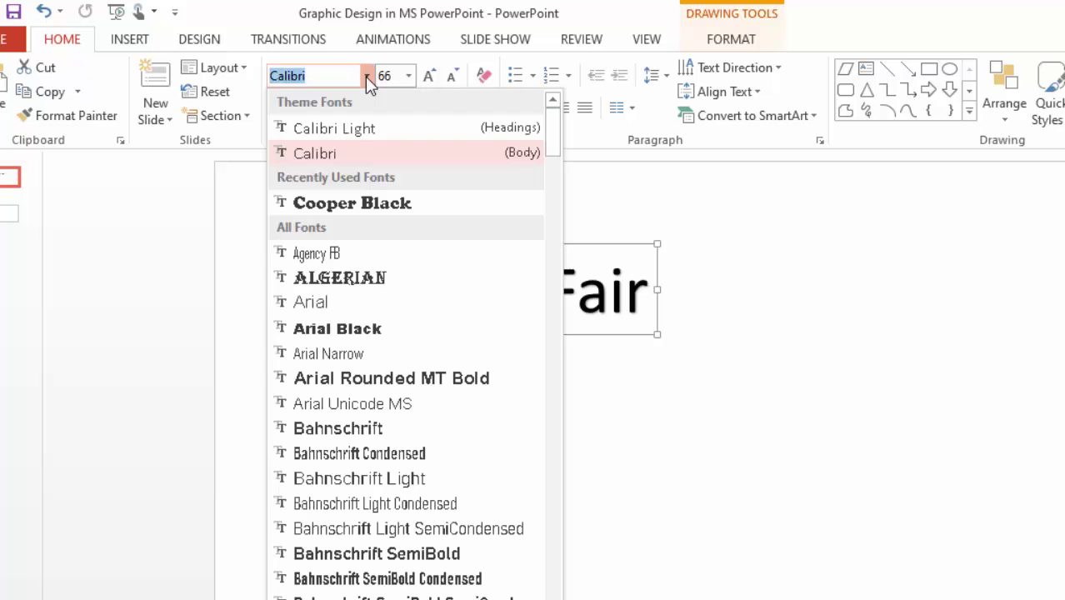
Set the Science Fair title's font to Bahnschrift Light and make it bold.
{"action": "scroll", "coordinate": [335, 450], "scroll_direction": "down", "scroll_amount": 2}
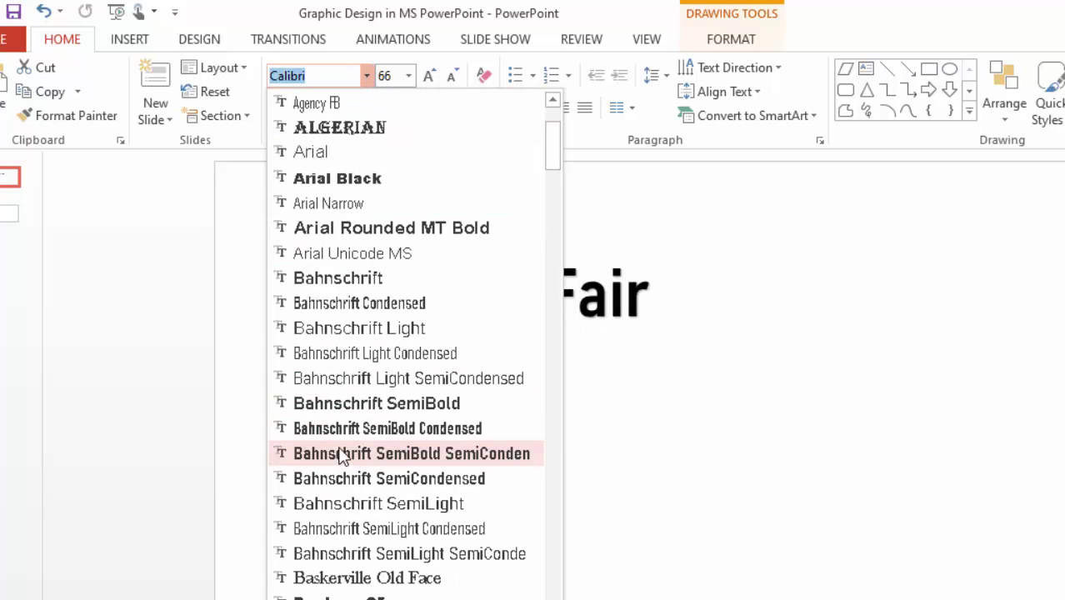
{"action": "left_click", "coordinate": [354, 329]}
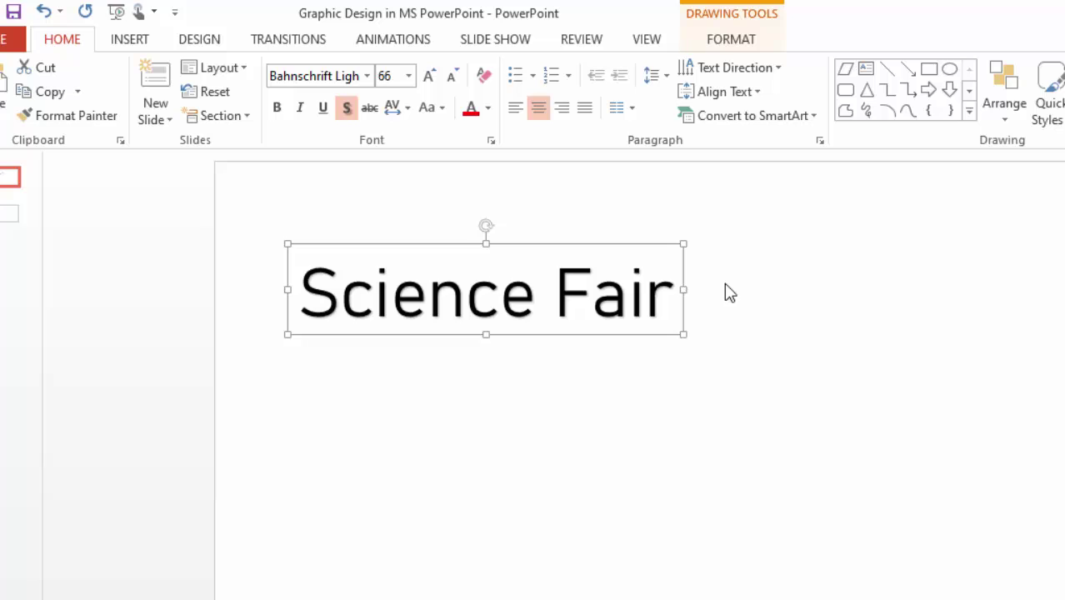
{"action": "left_click", "coordinate": [278, 107]}
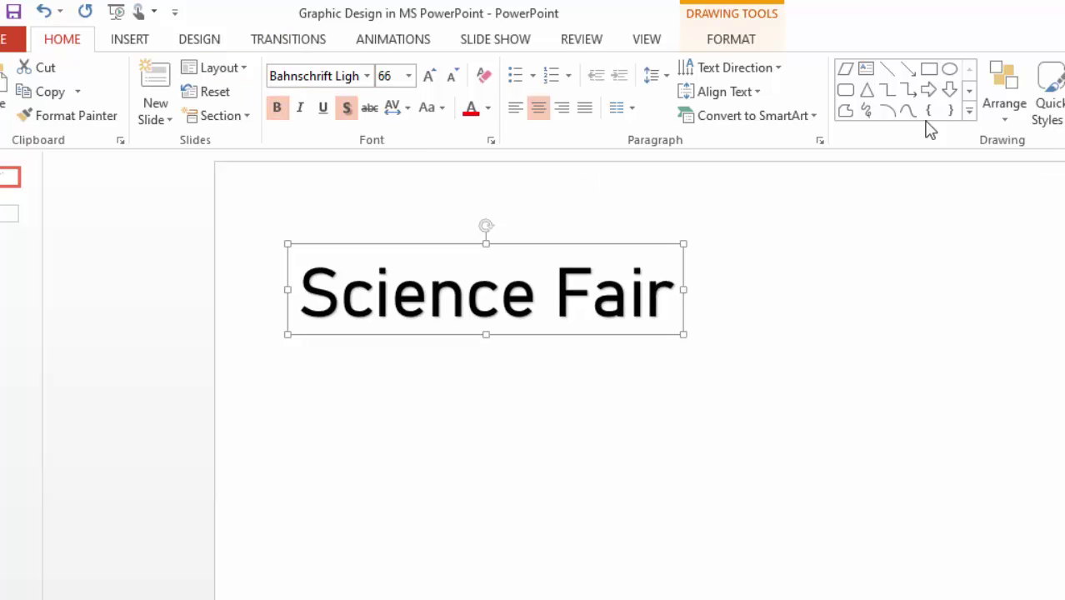
Give the Science Fair title a yellow text fill and a black text outline.
{"action": "left_click", "coordinate": [731, 44]}
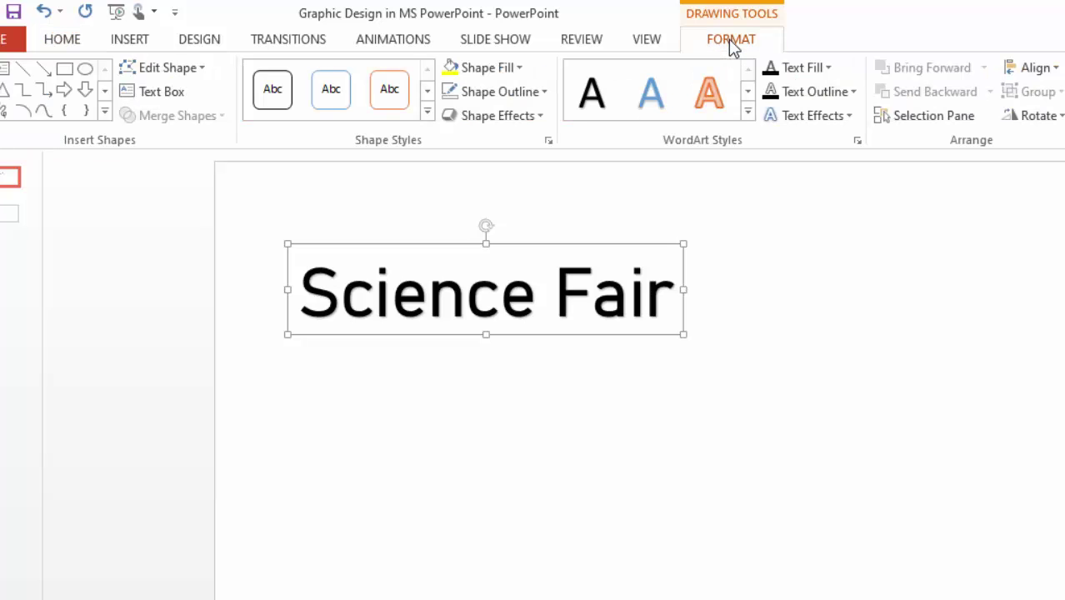
{"action": "left_click", "coordinate": [829, 70]}
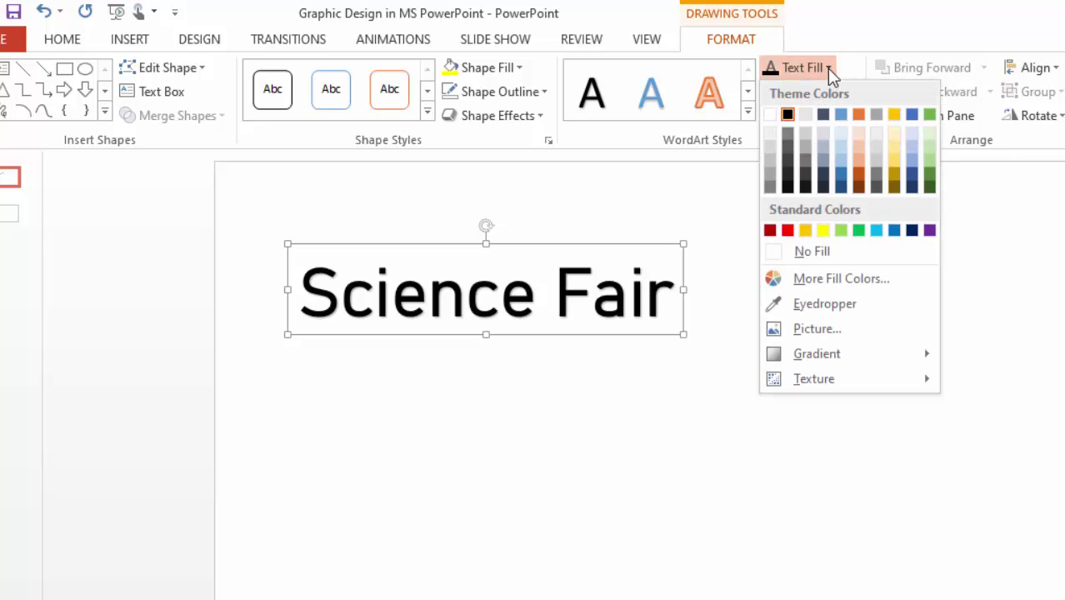
{"action": "left_click", "coordinate": [823, 231]}
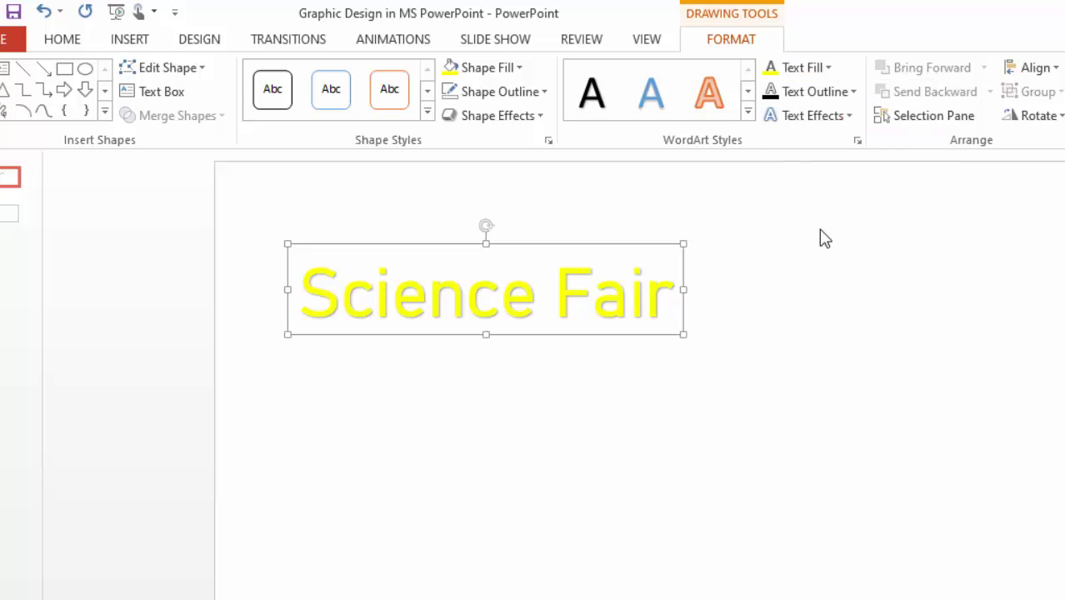
{"action": "left_click", "coordinate": [852, 93]}
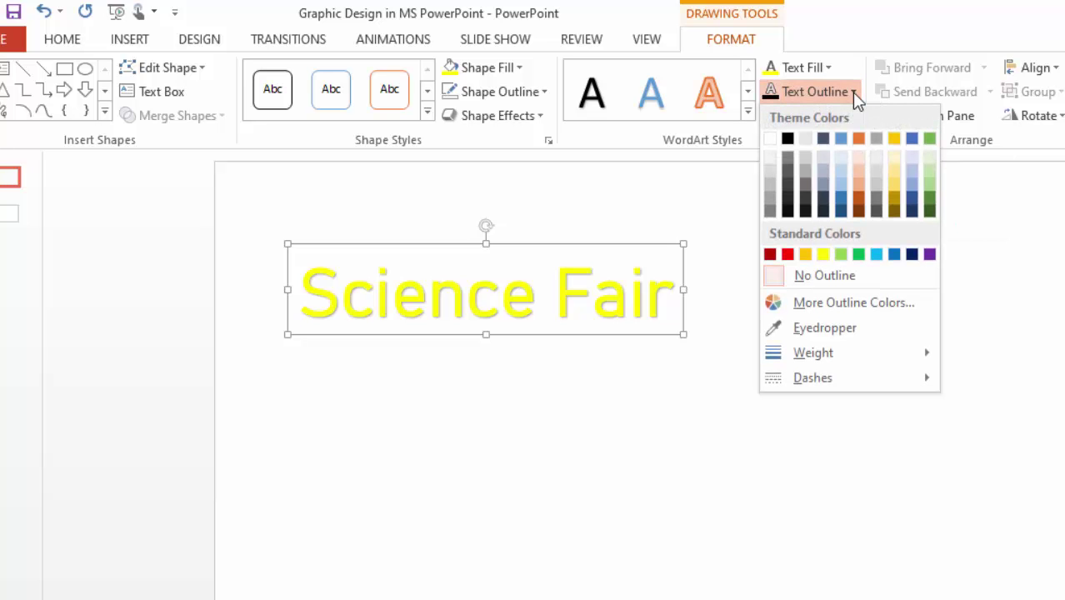
{"action": "left_click", "coordinate": [788, 139]}
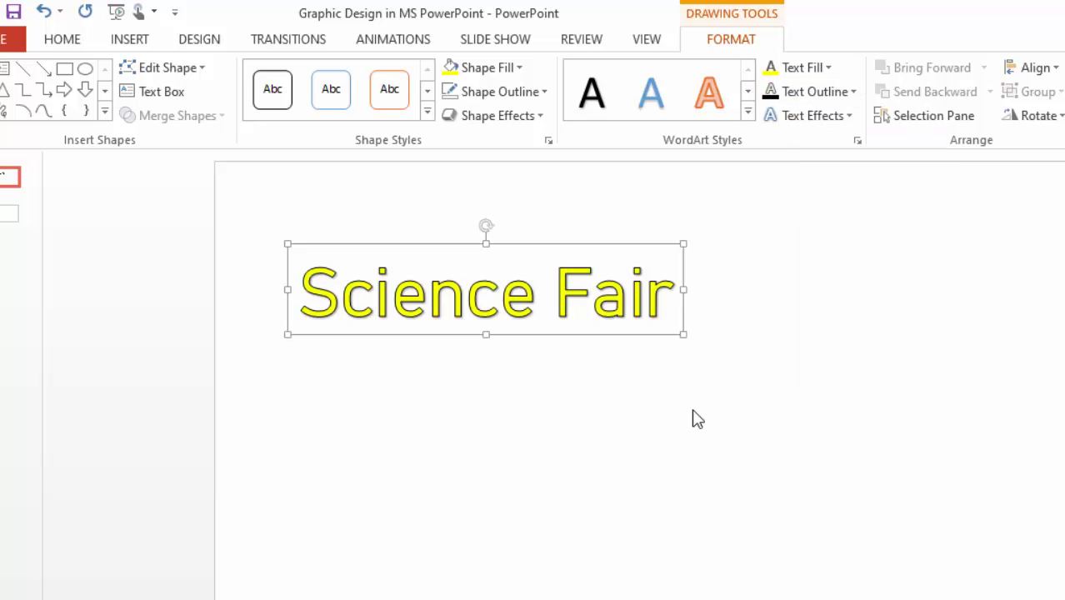
{"action": "left_click", "coordinate": [637, 448]}
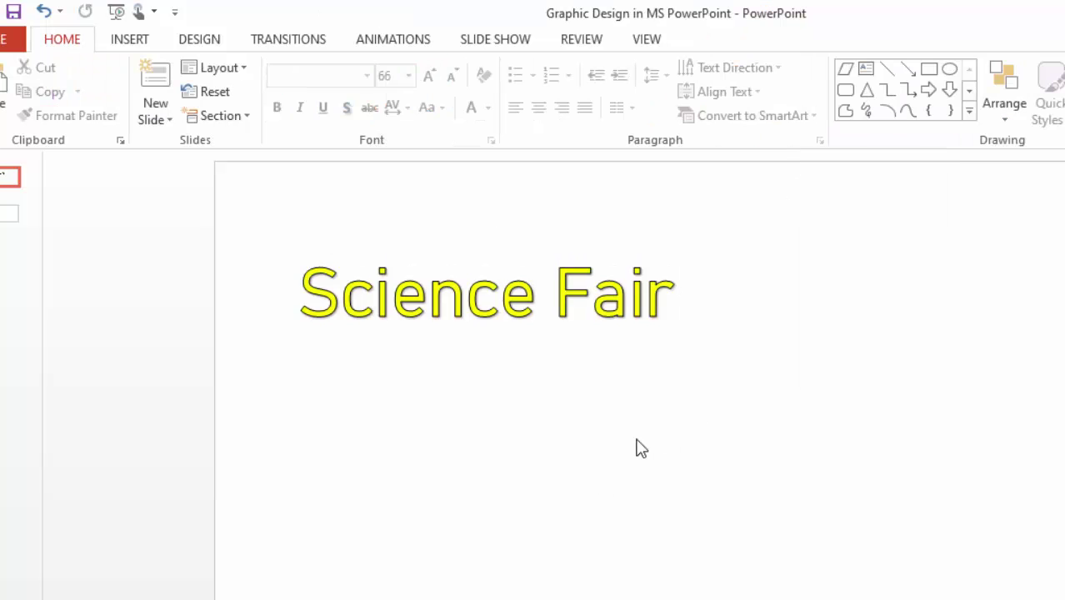
Apply the wave-shaped Warp transform that rises toward the end to the Science Fair title.
{"action": "left_click", "coordinate": [517, 268]}
{"action": "left_click", "coordinate": [607, 242]}
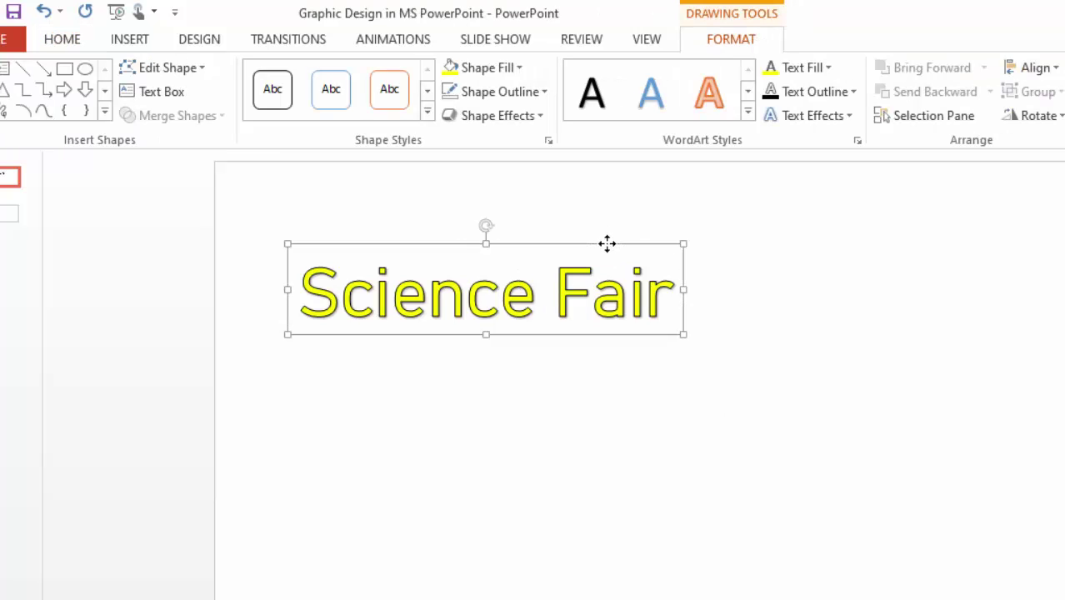
{"action": "left_click", "coordinate": [867, 298]}
{"action": "left_click", "coordinate": [566, 282]}
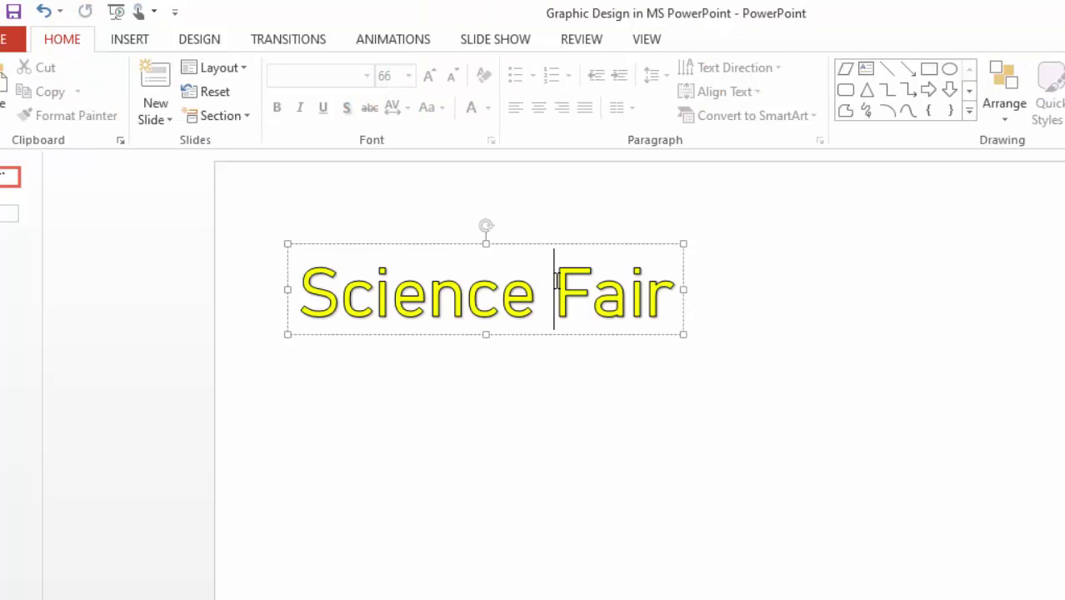
{"action": "left_click", "coordinate": [550, 246]}
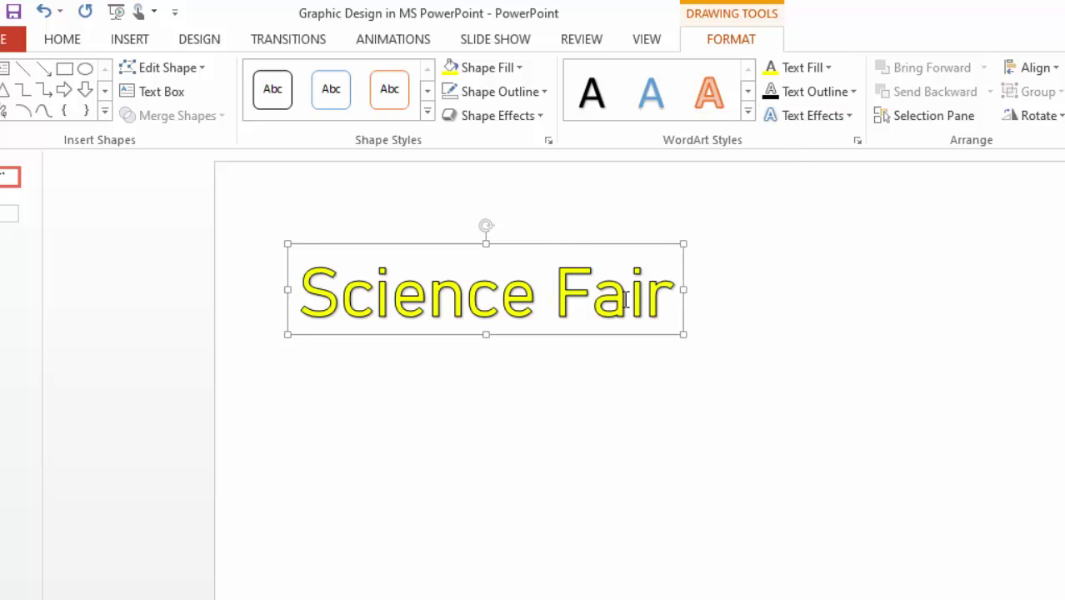
{"action": "left_click", "coordinate": [843, 116]}
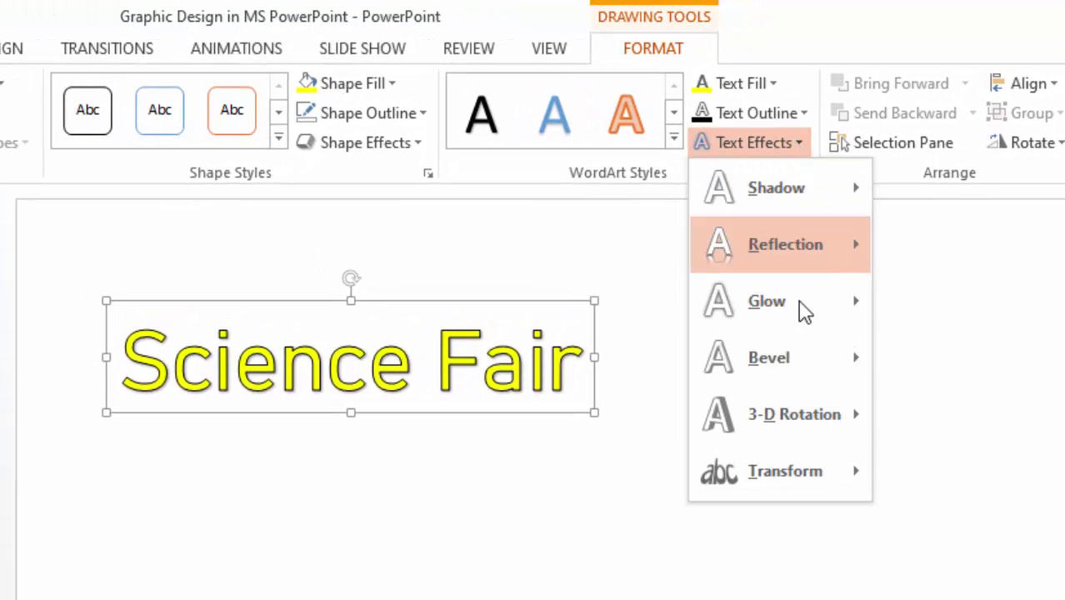
{"action": "mouse_move", "coordinate": [773, 478]}
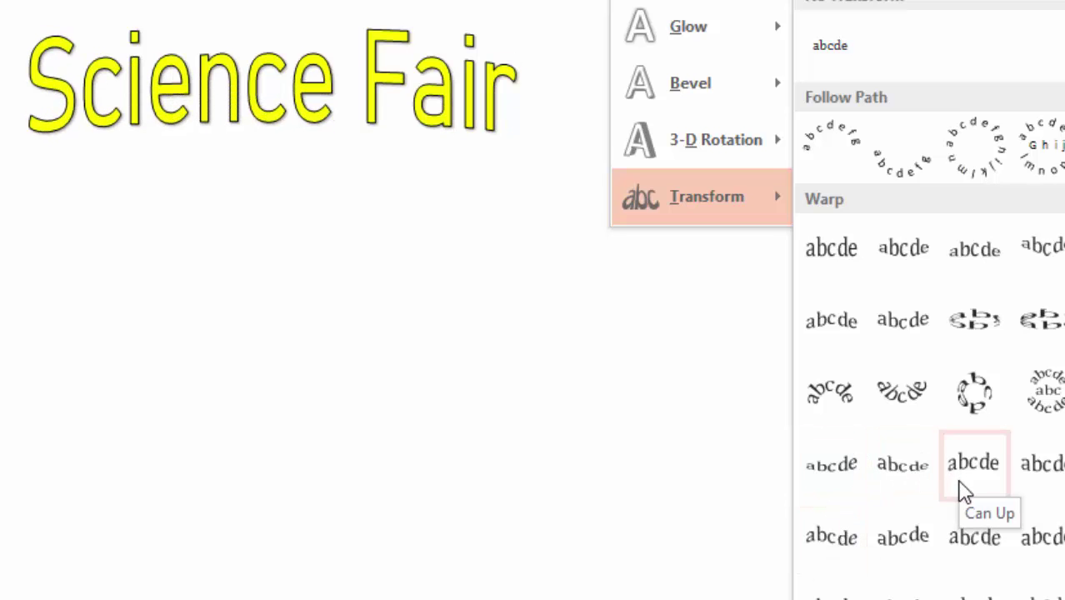
{"action": "left_click", "coordinate": [909, 540]}
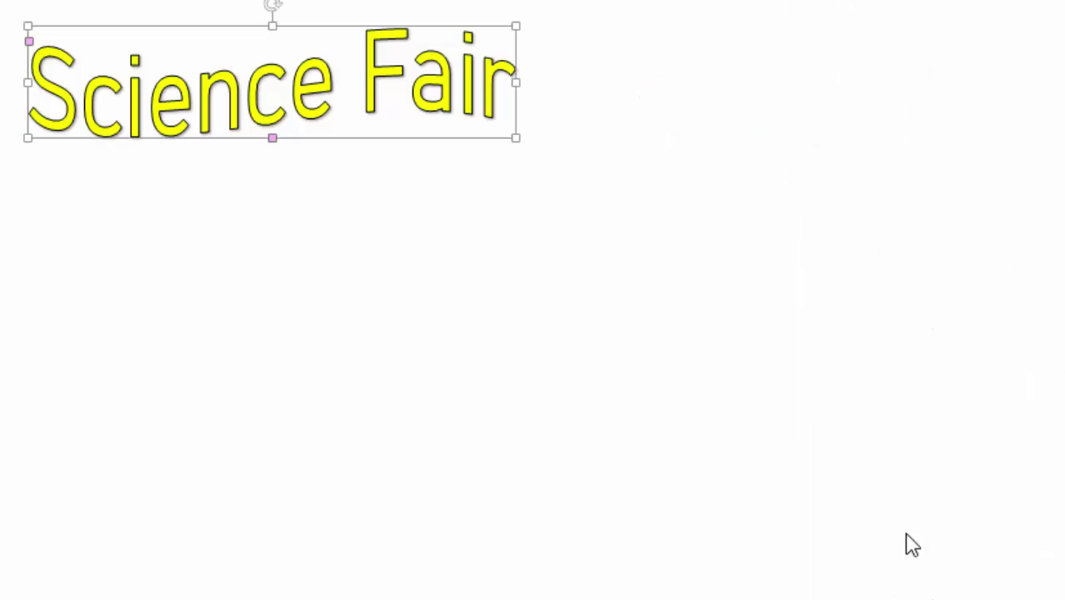
{"action": "left_click", "coordinate": [585, 315]}
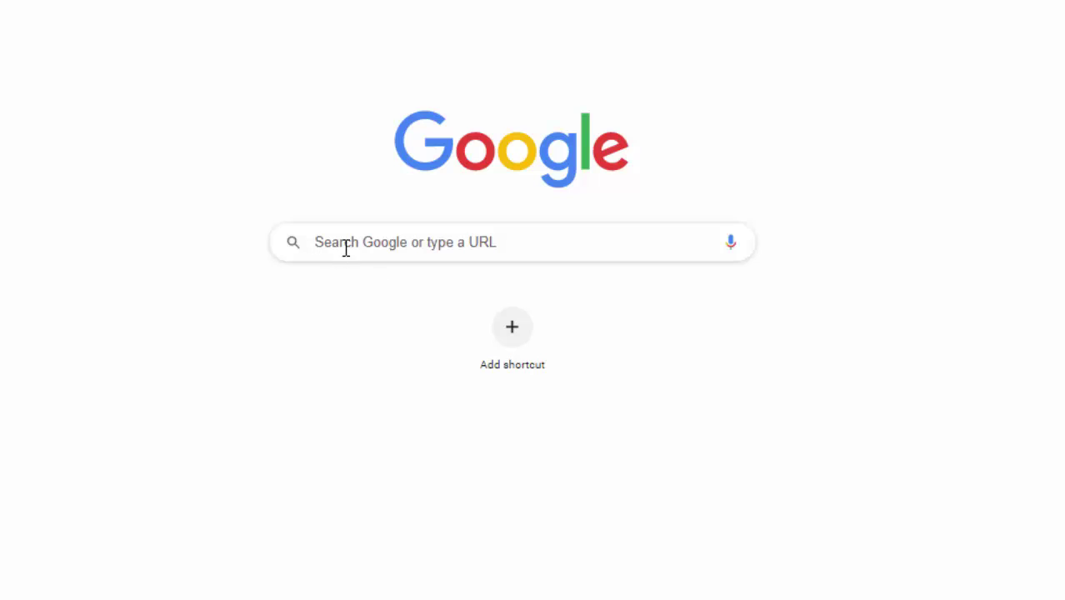
Switch to the Chrome browser and search Google for "animated gif for science fair".
{"action": "left_click", "coordinate": [346, 242]}
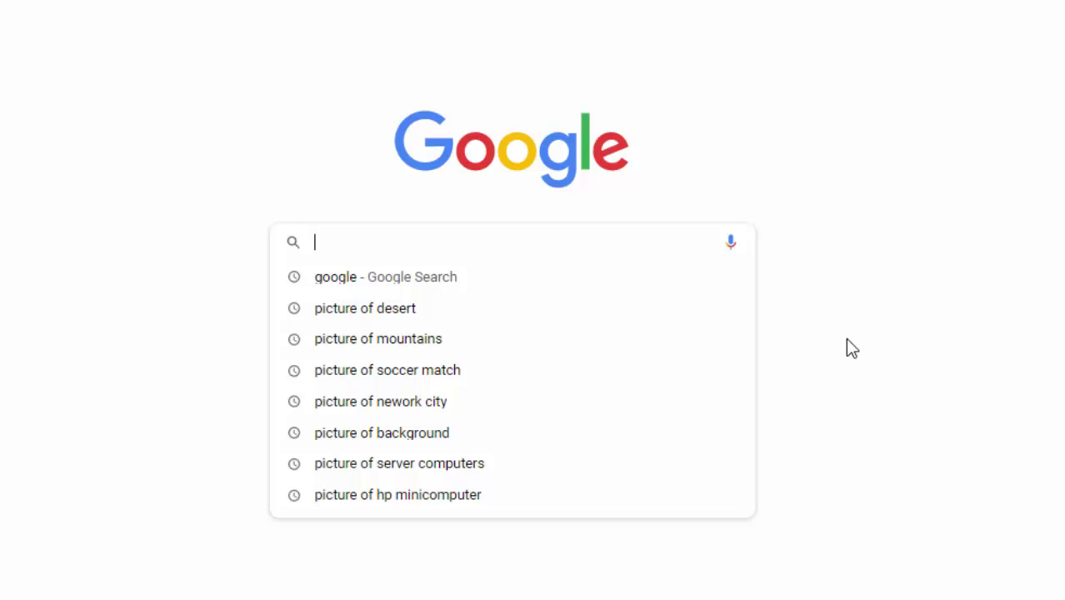
{"action": "type", "text": "animat"}
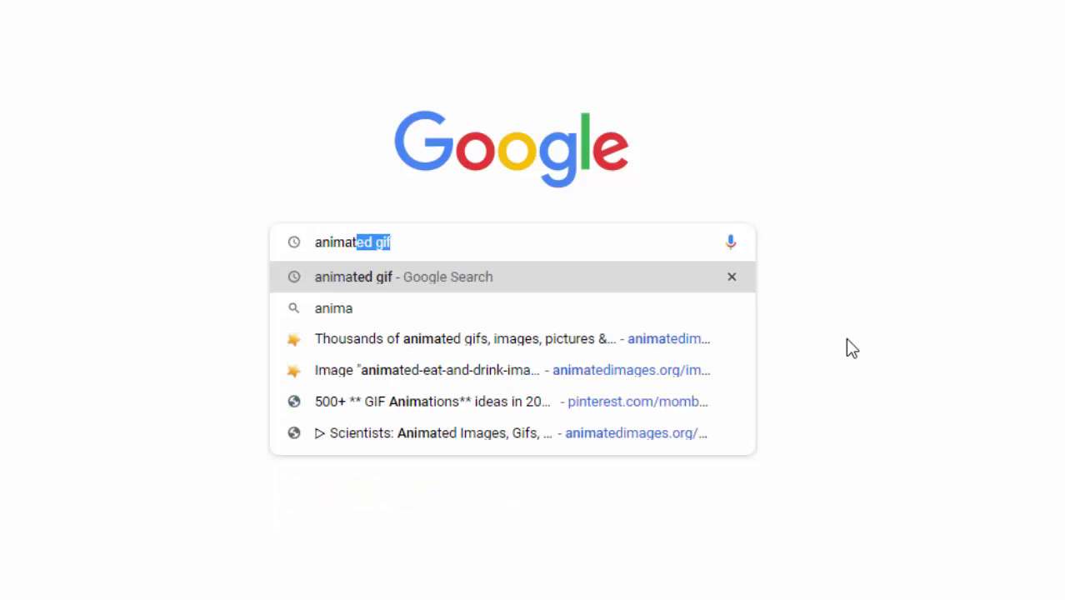
{"action": "type", "text": "ed "}
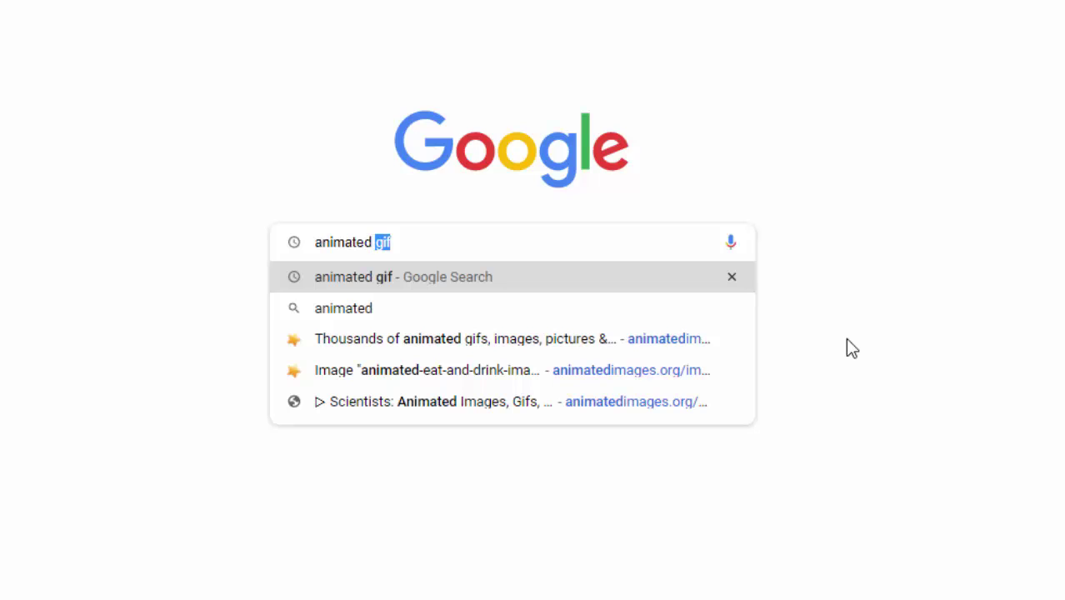
{"action": "type", "text": "gif"}
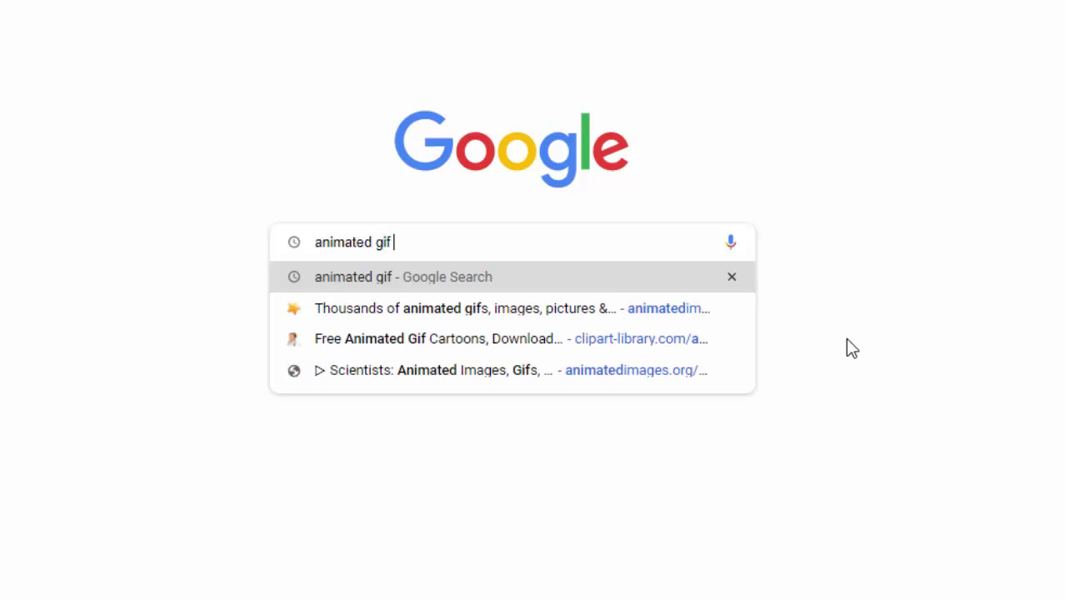
{"action": "type", "text": " for"}
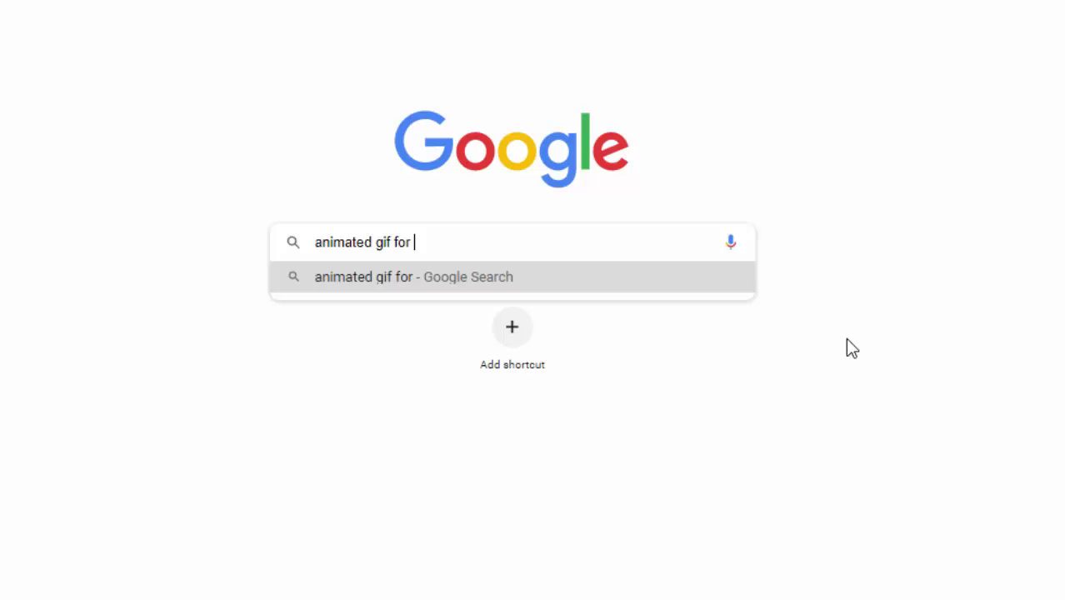
{"action": "type", "text": " science "}
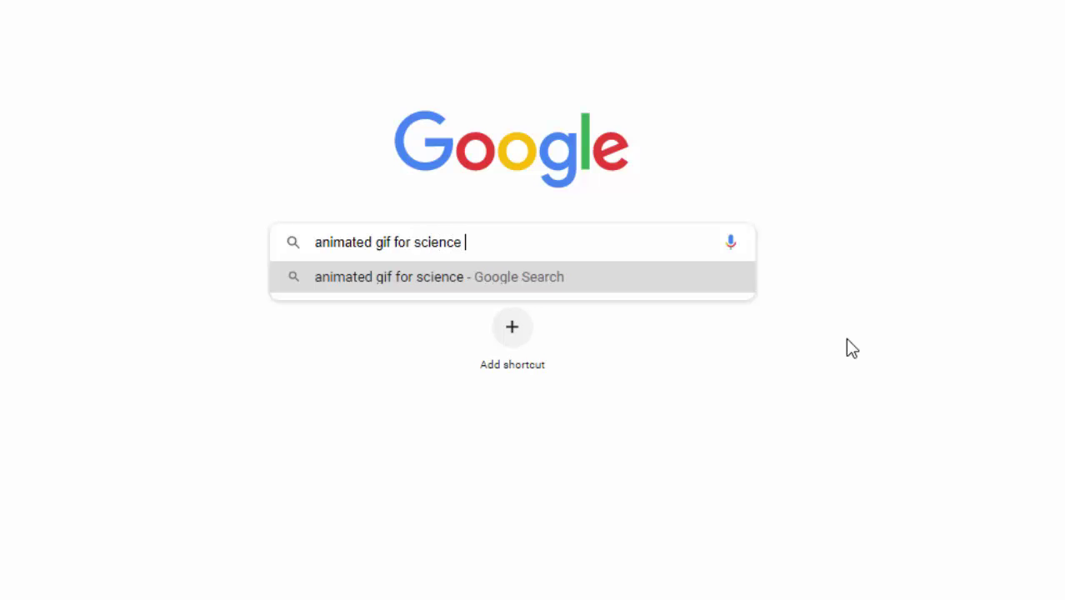
{"action": "type", "text": "fair"}
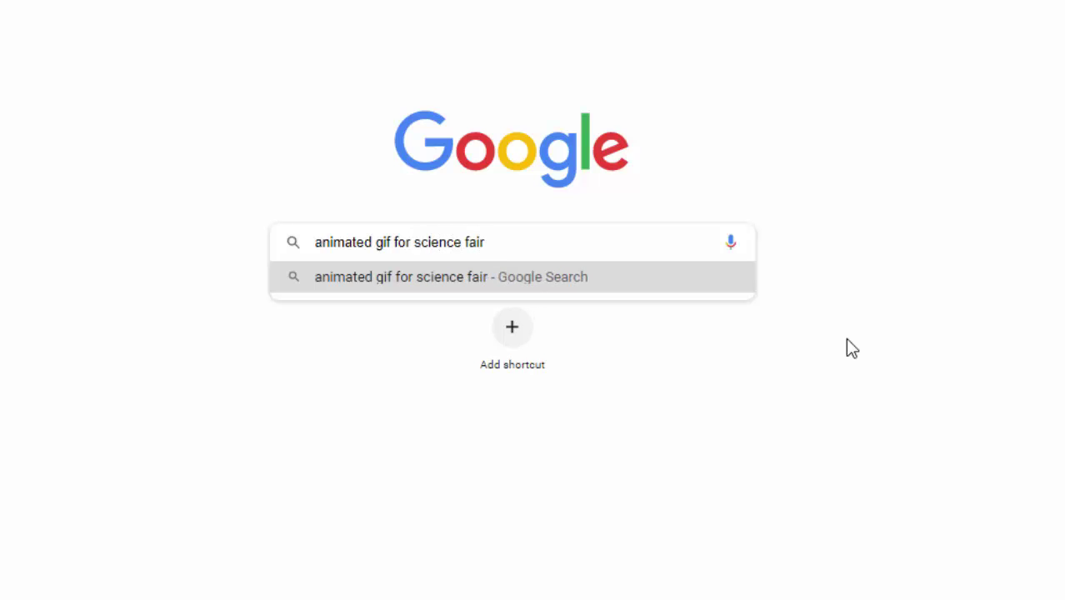
{"action": "key", "text": "Return"}
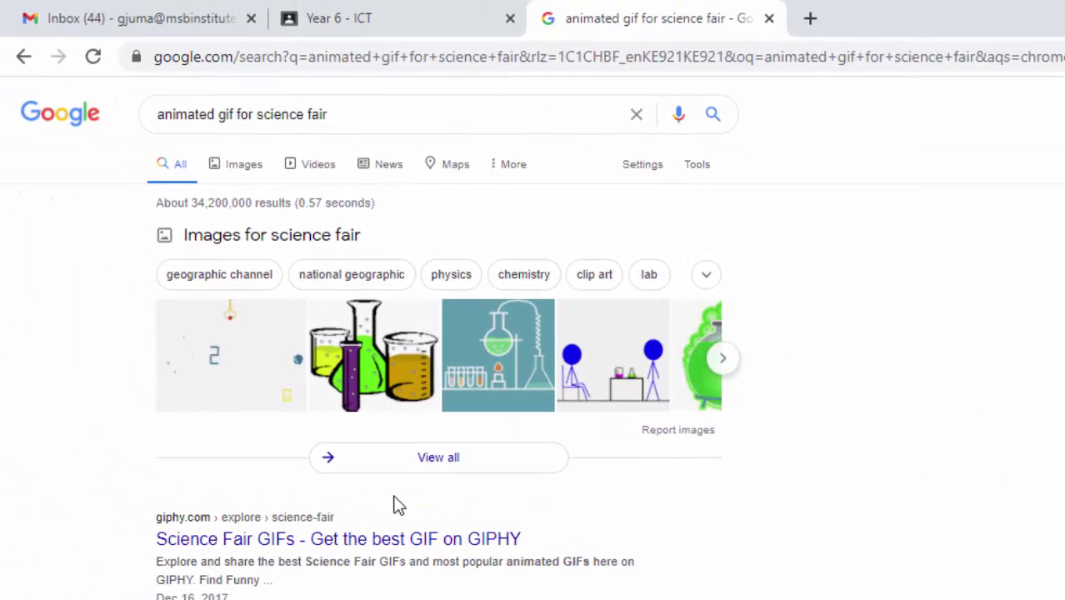
Open the csun.edu "Animated GIFS" page from the search results.
{"action": "scroll", "coordinate": [326, 517], "scroll_direction": "down", "scroll_amount": 2}
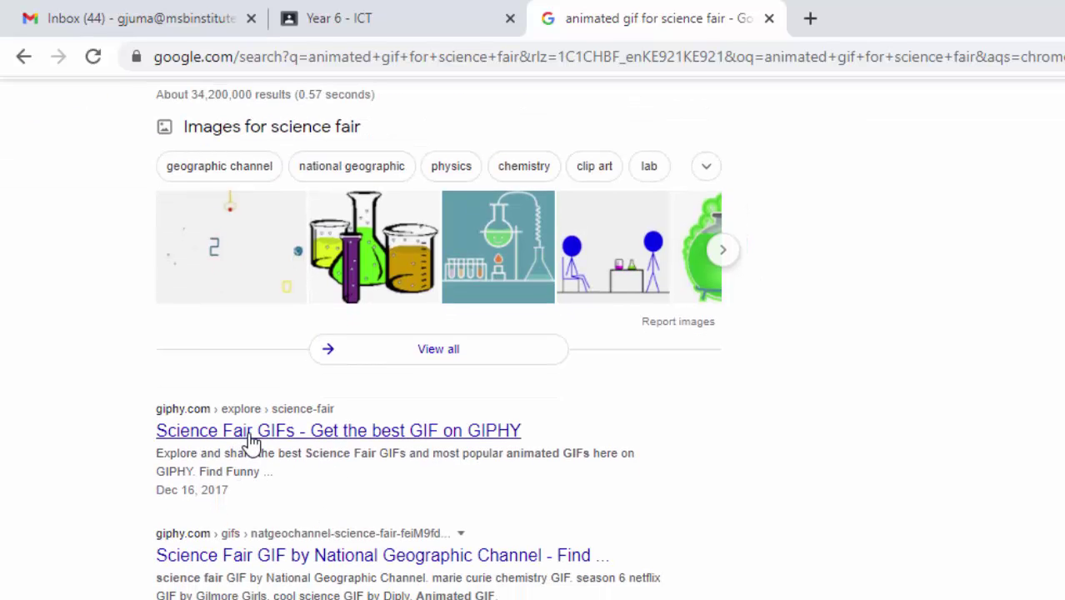
{"action": "scroll", "coordinate": [250, 444], "scroll_direction": "down", "scroll_amount": 5}
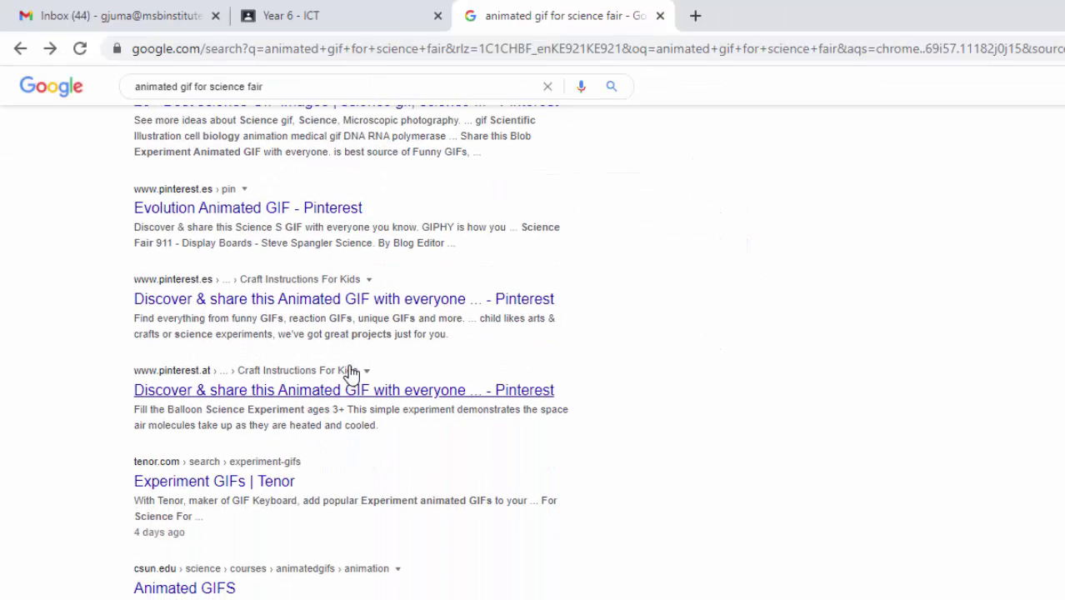
{"action": "scroll", "coordinate": [352, 373], "scroll_direction": "down", "scroll_amount": 1}
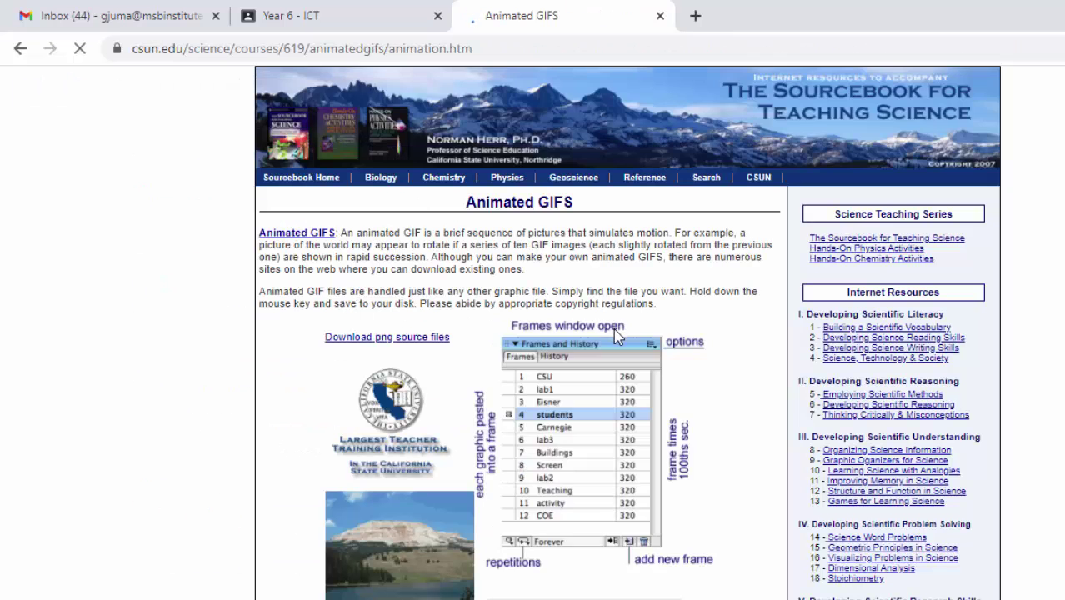
Save the animated landscape picture above the globe to the Downloads folder as the GIF image yellowstone2_animated.
{"action": "scroll", "coordinate": [616, 336], "scroll_direction": "down", "scroll_amount": 2}
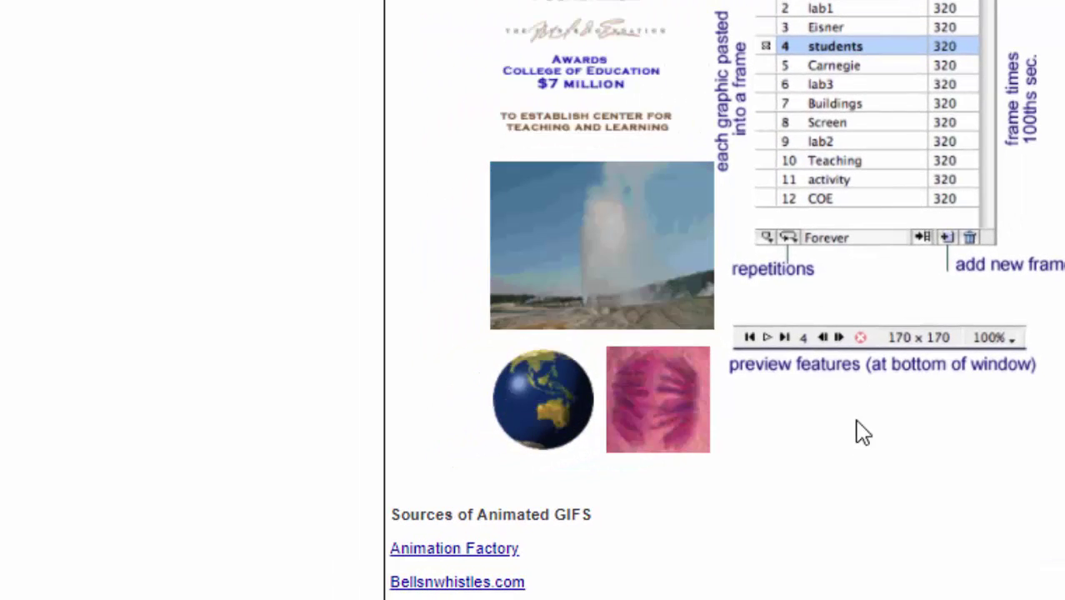
{"action": "scroll", "coordinate": [856, 421], "scroll_direction": "up", "scroll_amount": 3}
{"action": "scroll", "coordinate": [858, 243], "scroll_direction": "down", "scroll_amount": 1}
{"action": "scroll", "coordinate": [858, 241], "scroll_direction": "down", "scroll_amount": 4}
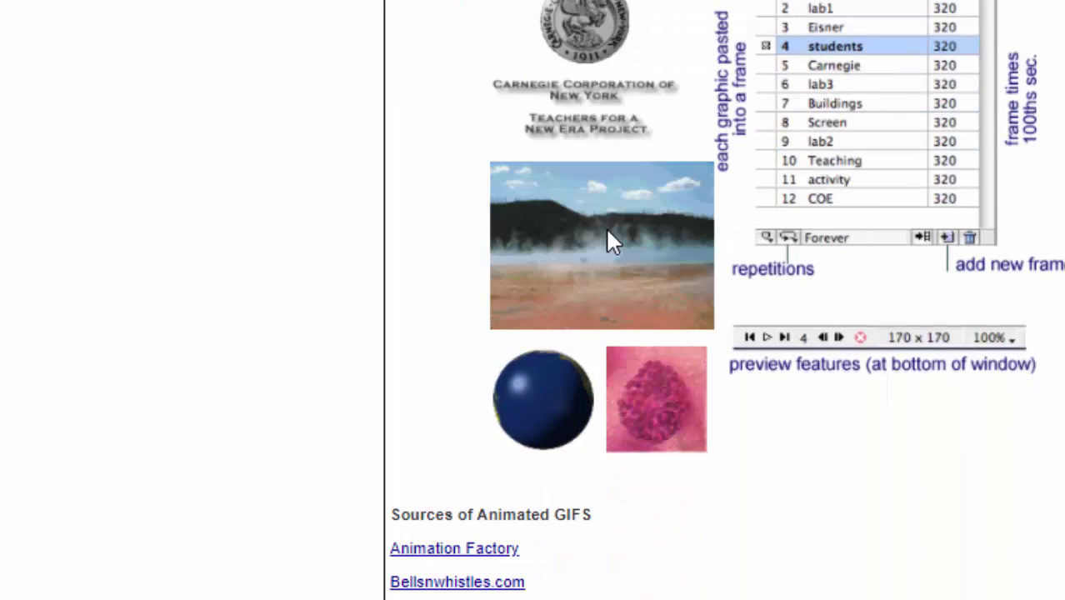
{"action": "right_click", "coordinate": [609, 233]}
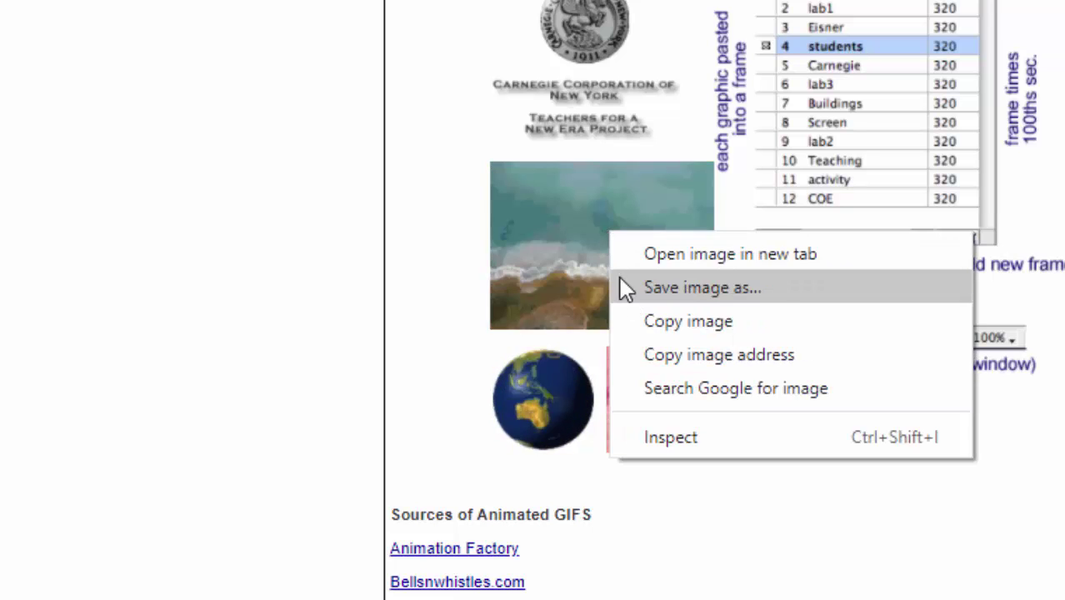
{"action": "left_click", "coordinate": [664, 291]}
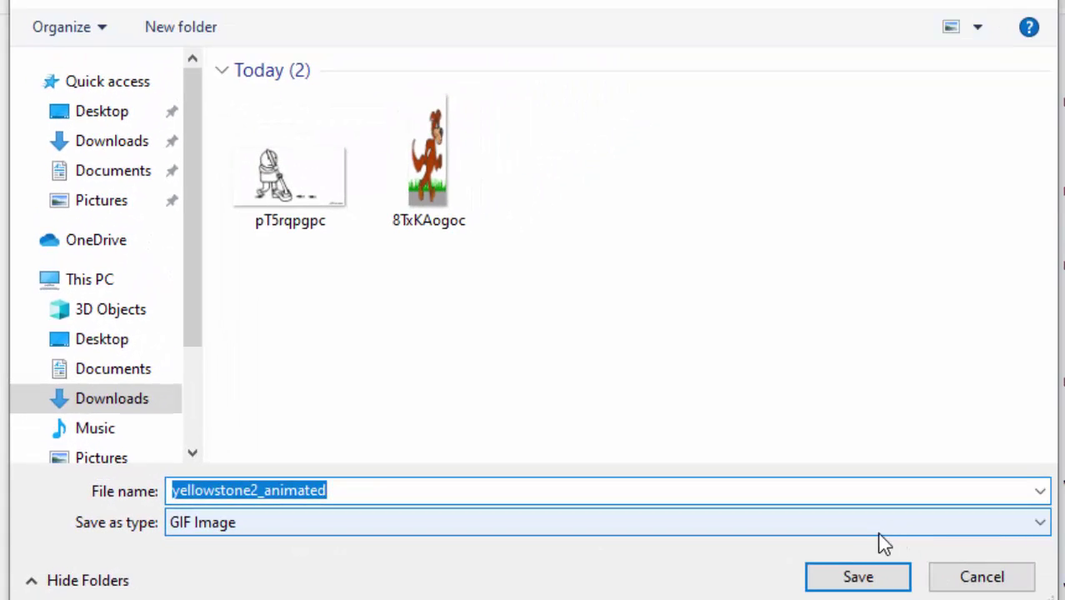
{"action": "left_click", "coordinate": [940, 574]}
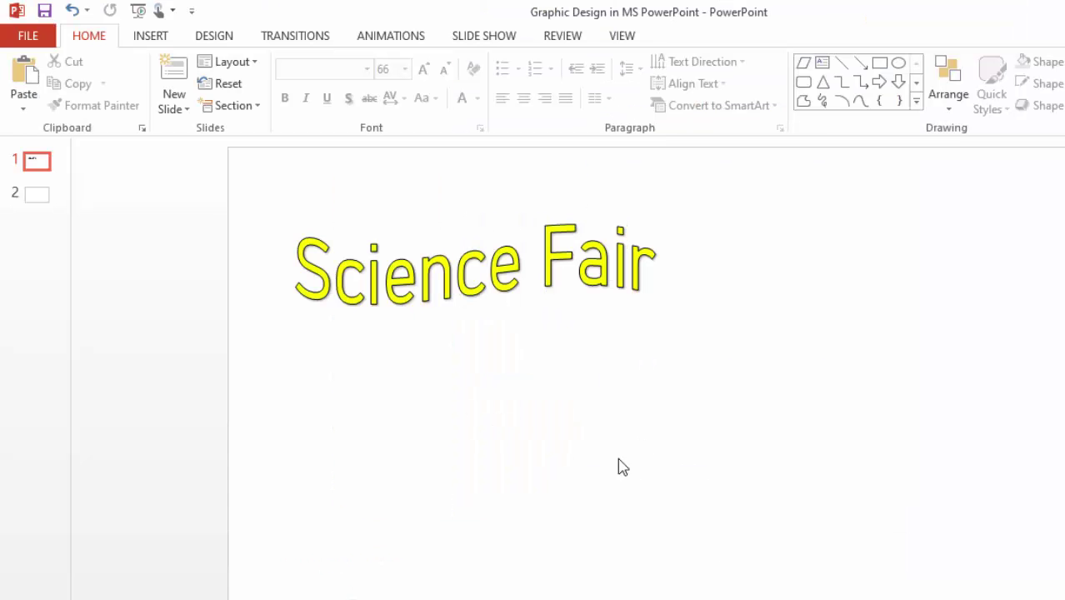
Insert the yellowstone2_animated picture from the Downloads folder onto the Science Fair slide.
{"action": "left_click", "coordinate": [147, 39]}
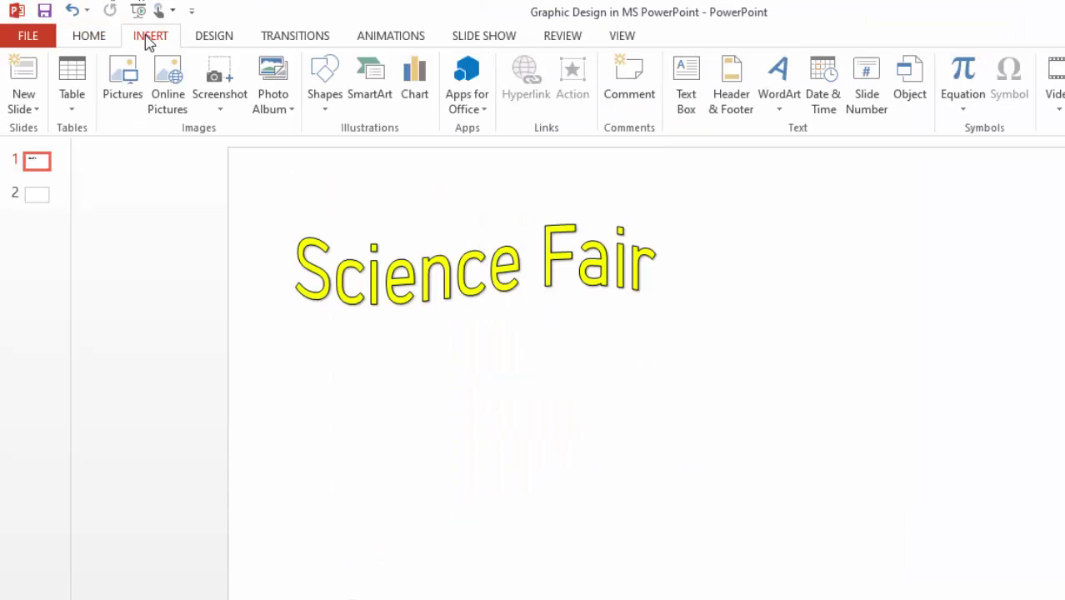
{"action": "left_click", "coordinate": [123, 84]}
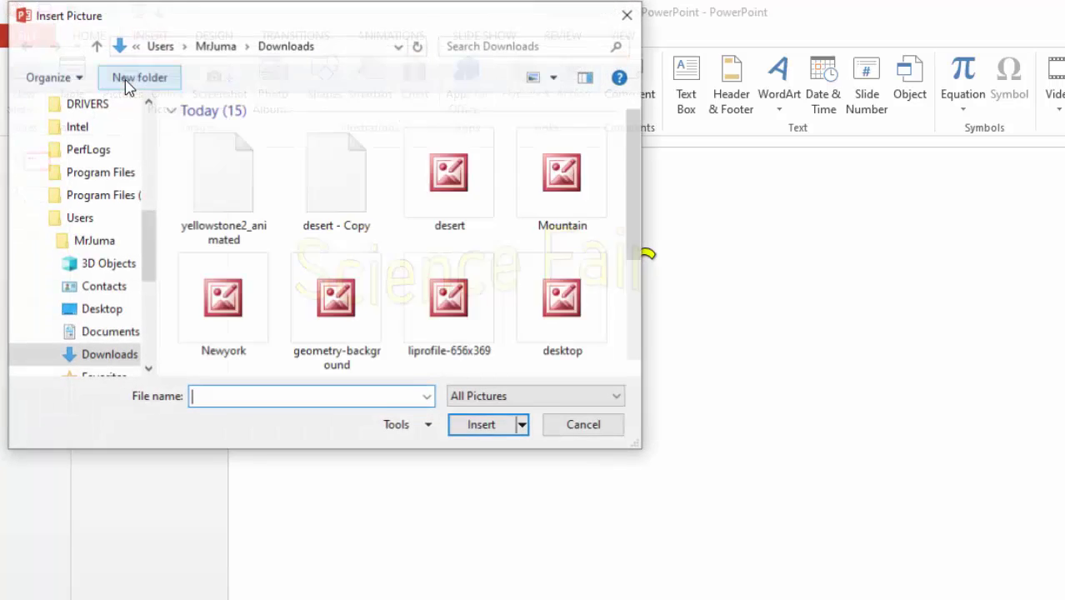
{"action": "scroll", "coordinate": [93, 148], "scroll_direction": "up", "scroll_amount": 4}
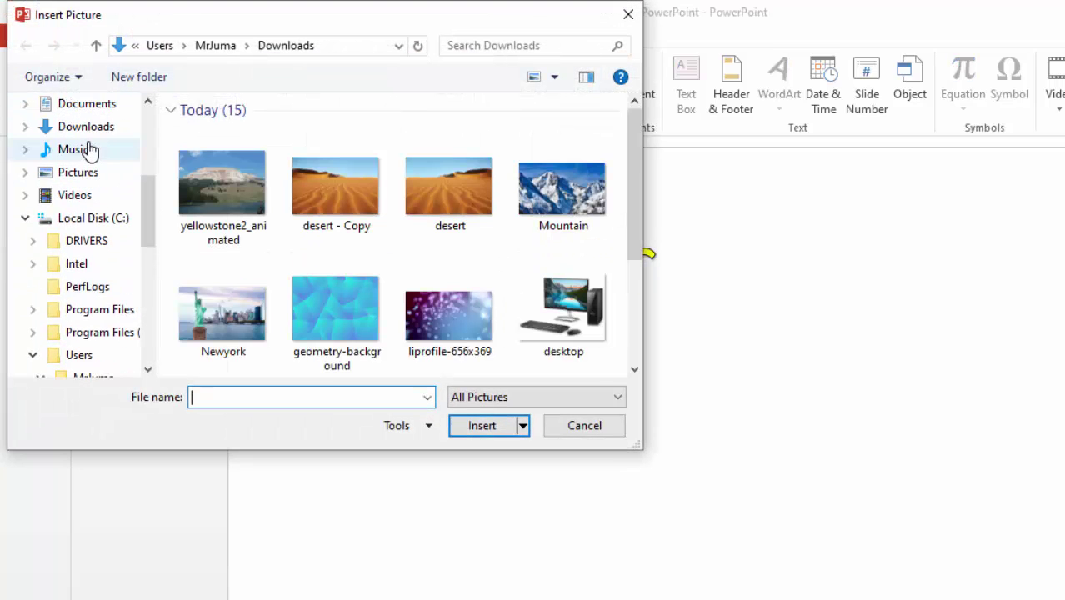
{"action": "scroll", "coordinate": [93, 150], "scroll_direction": "up", "scroll_amount": 2}
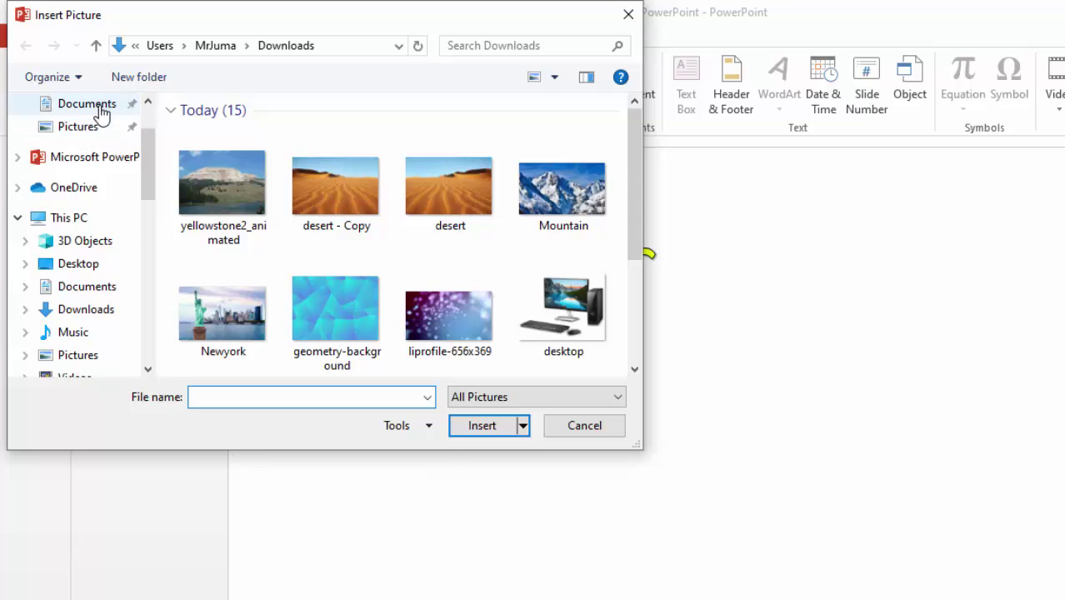
{"action": "scroll", "coordinate": [98, 125], "scroll_direction": "up", "scroll_amount": 3}
{"action": "left_click", "coordinate": [84, 165]}
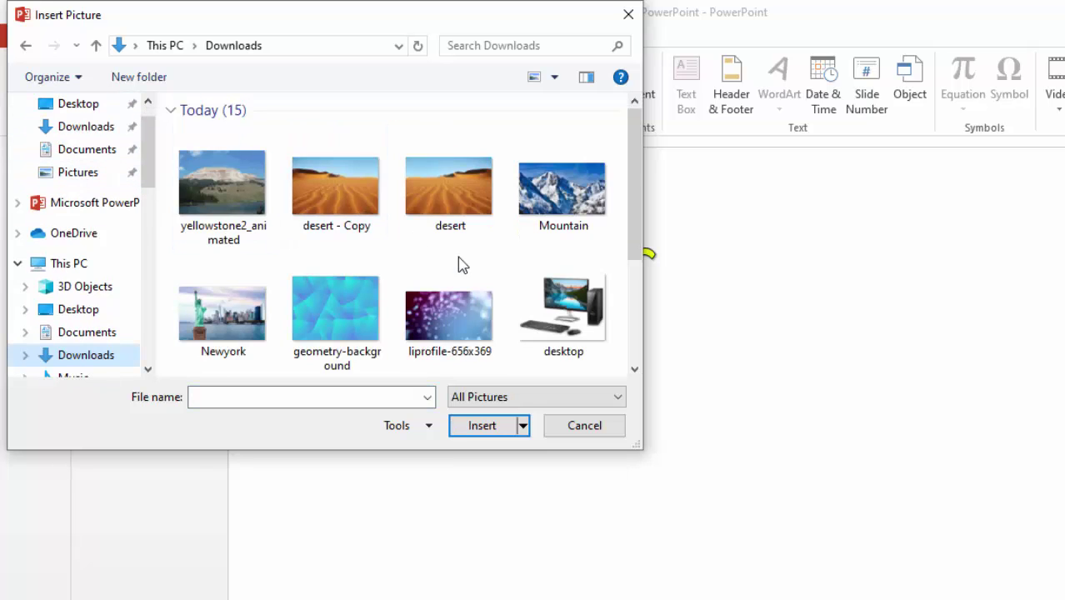
{"action": "scroll", "coordinate": [461, 265], "scroll_direction": "down", "scroll_amount": 3}
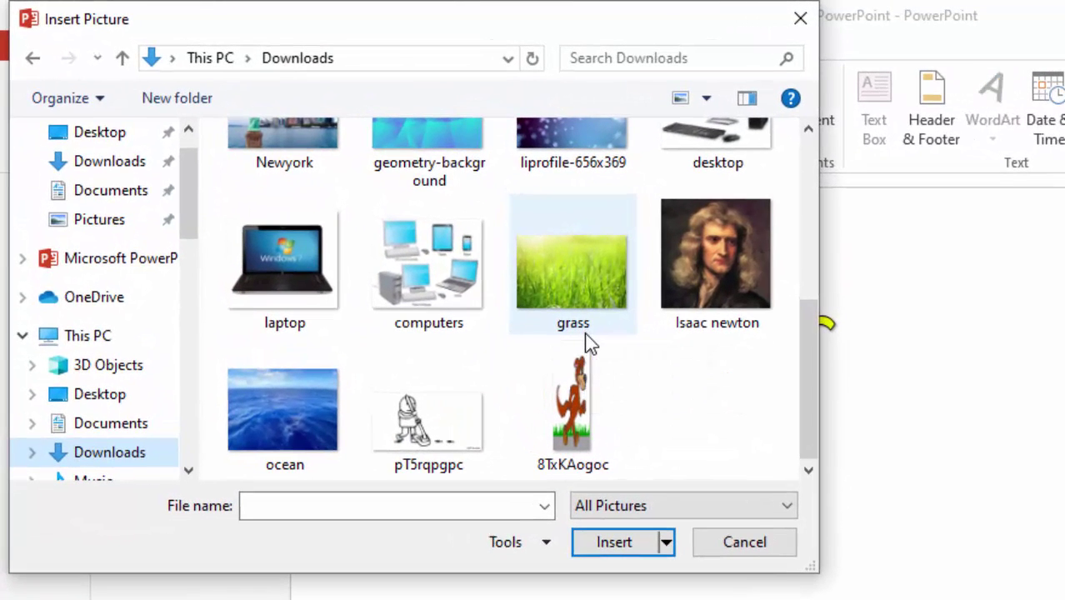
{"action": "scroll", "coordinate": [586, 343], "scroll_direction": "up", "scroll_amount": 3}
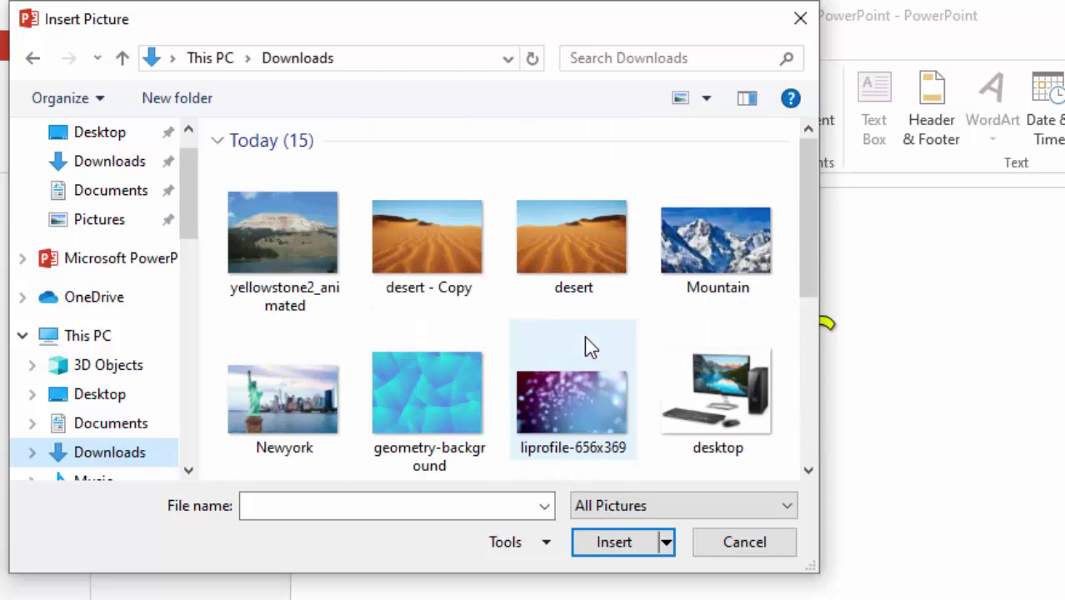
{"action": "left_click", "coordinate": [285, 245]}
{"action": "left_click", "coordinate": [614, 541]}
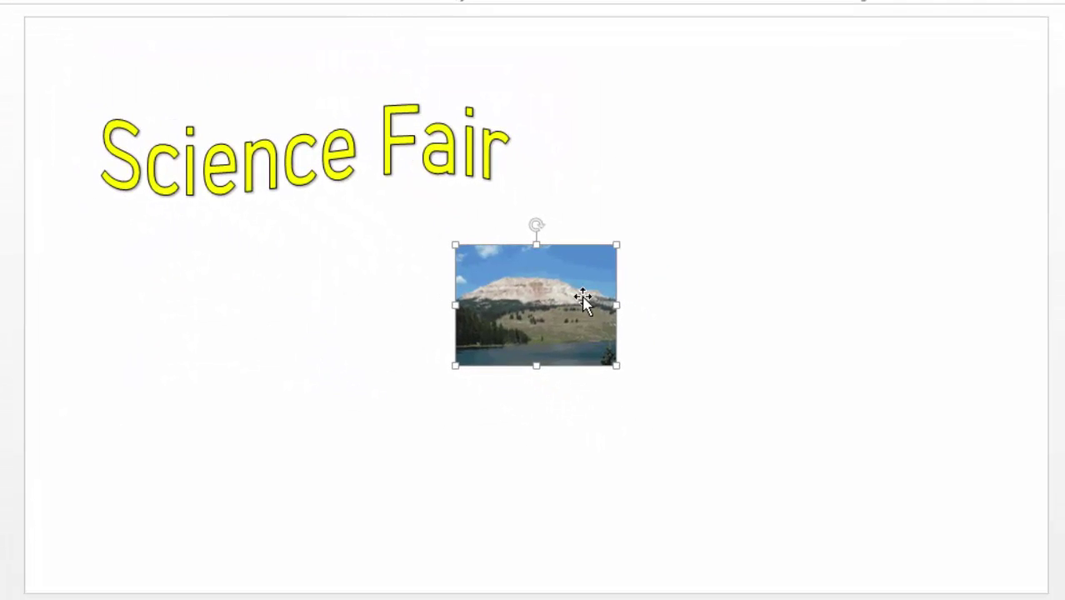
Move the landscape GIF directly below the Science Fair title and enlarge it to nearly the title's width.
{"action": "left_click_drag", "start_coordinate": [580, 297], "coordinate": [232, 273]}
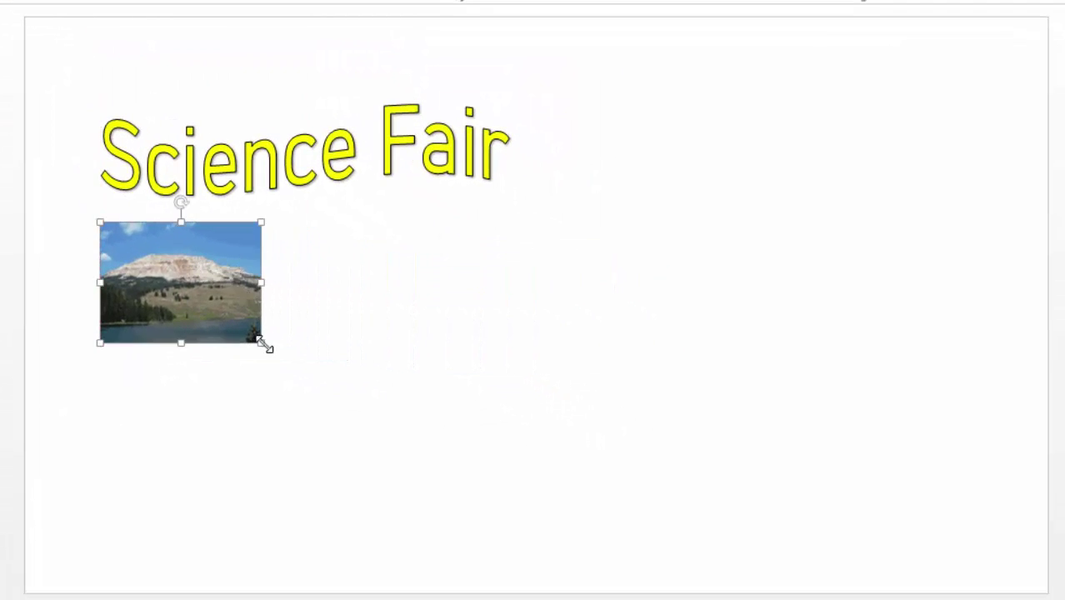
{"action": "left_click_drag", "start_coordinate": [266, 350], "coordinate": [473, 491]}
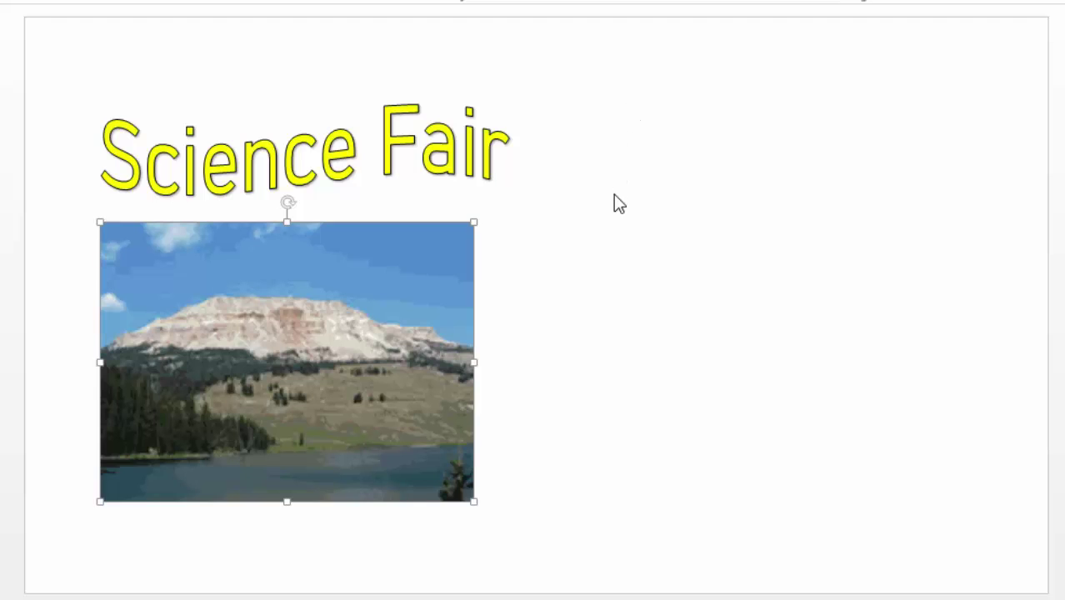
{"action": "left_click", "coordinate": [656, 192]}
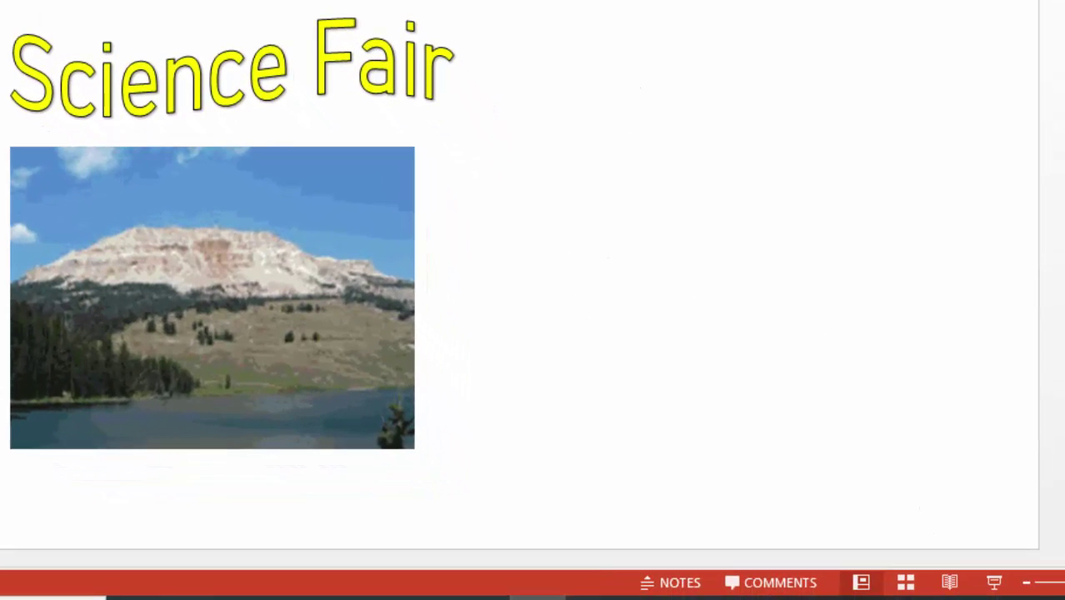
Play the Science Fair slide as a slide show to watch the GIF's animation, and return to editing.
{"action": "left_click", "coordinate": [994, 584]}
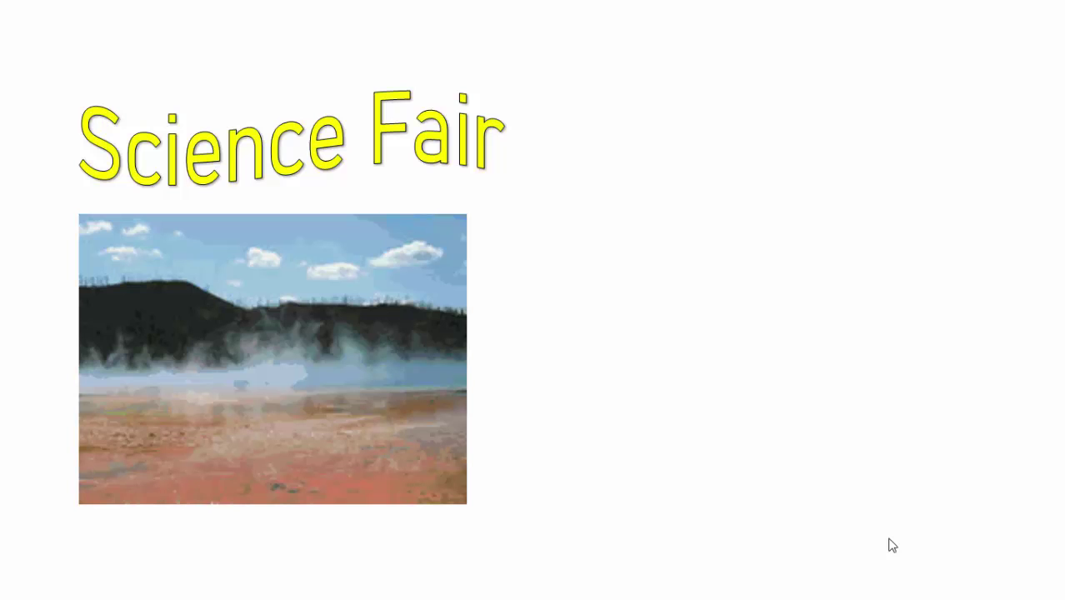
{"action": "left_click", "coordinate": [853, 469]}
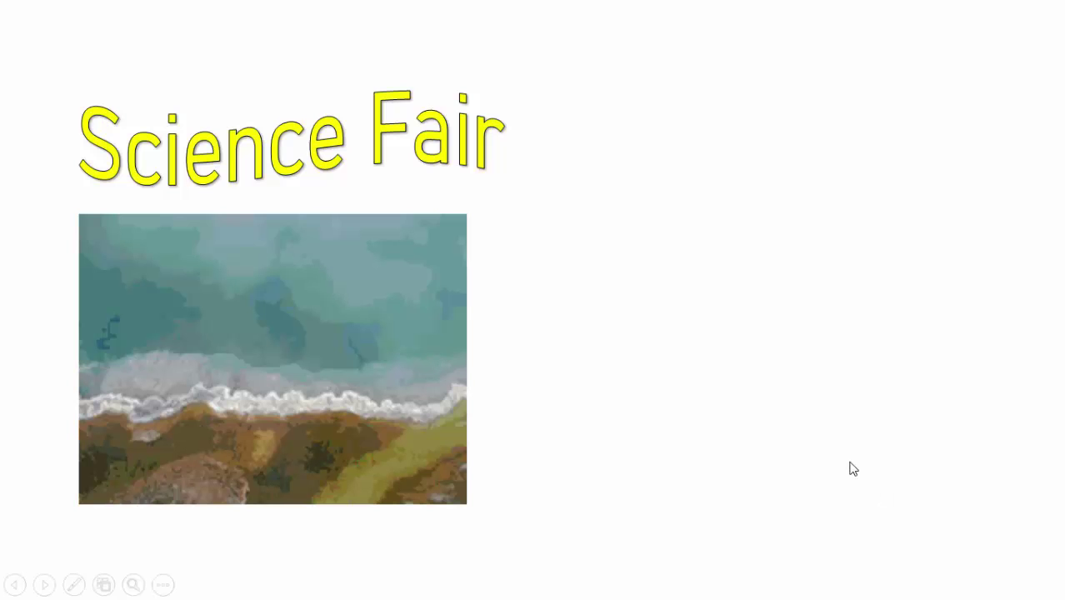
{"action": "left_click", "coordinate": [853, 470]}
{"action": "left_click", "coordinate": [852, 469]}
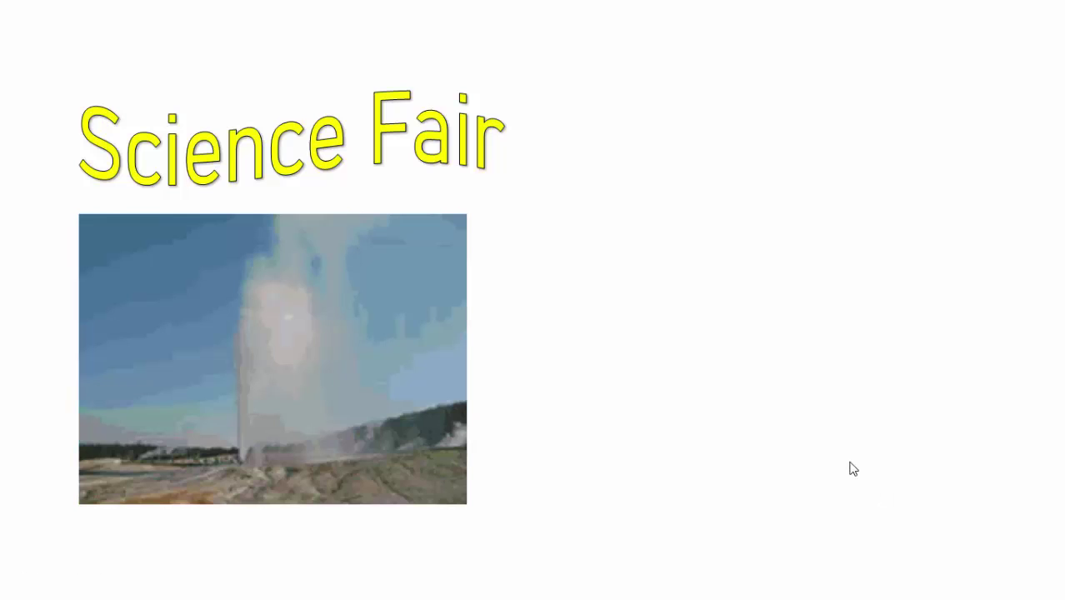
{"action": "left_click", "coordinate": [852, 469]}
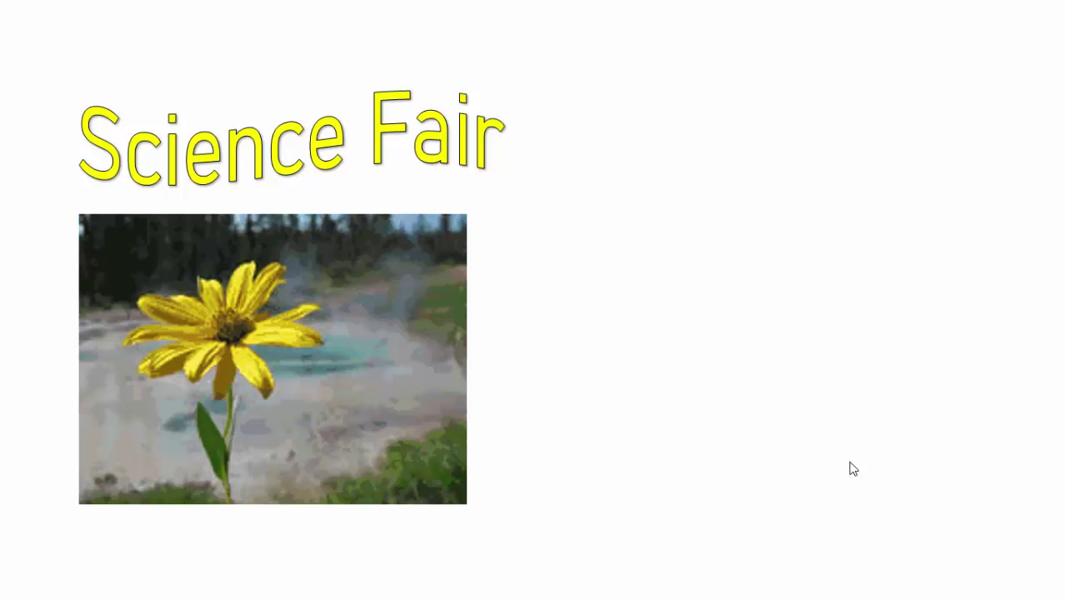
{"action": "left_click", "coordinate": [852, 469]}
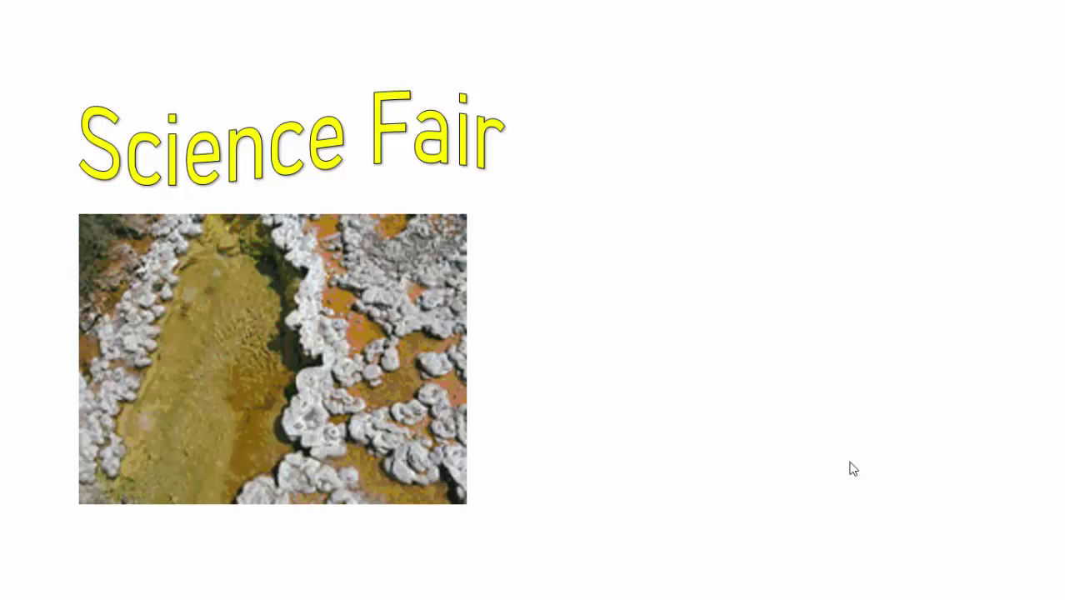
{"action": "left_click", "coordinate": [852, 469]}
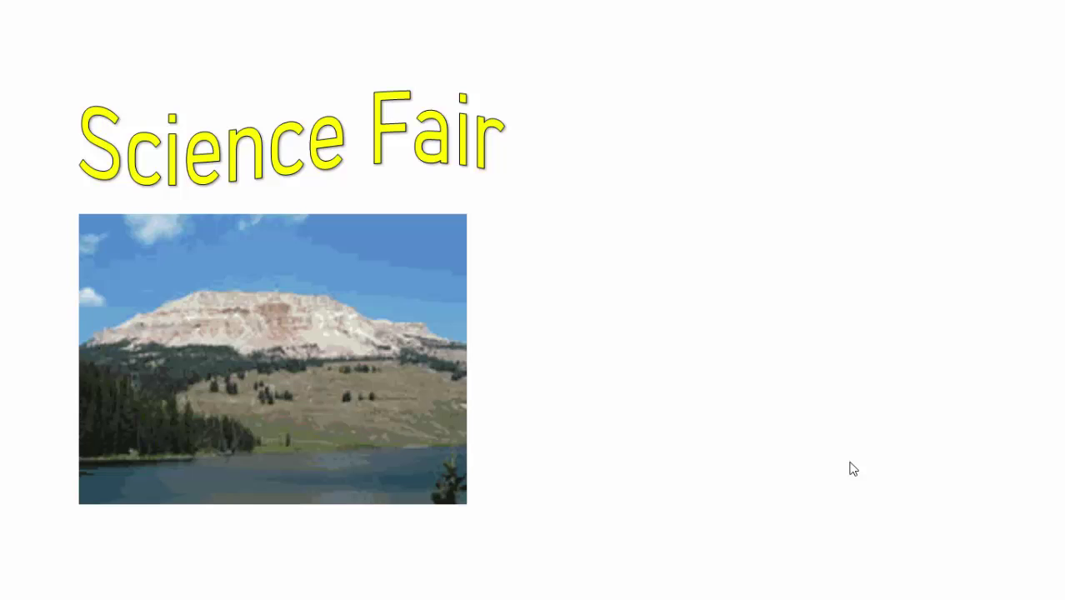
{"action": "left_click", "coordinate": [853, 469]}
{"action": "left_click", "coordinate": [853, 469]}
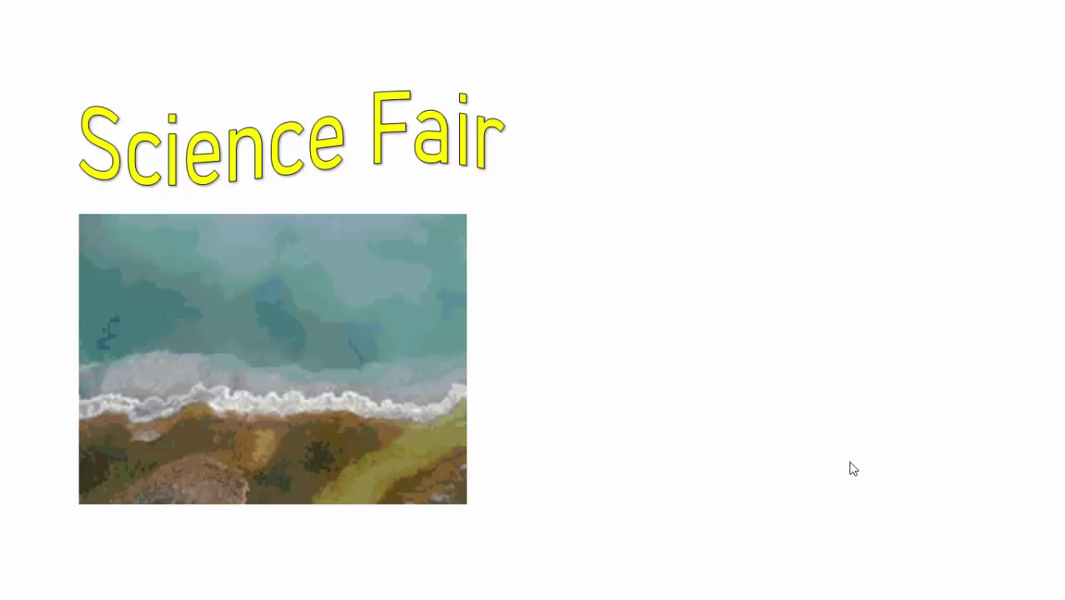
{"action": "left_click", "coordinate": [852, 470]}
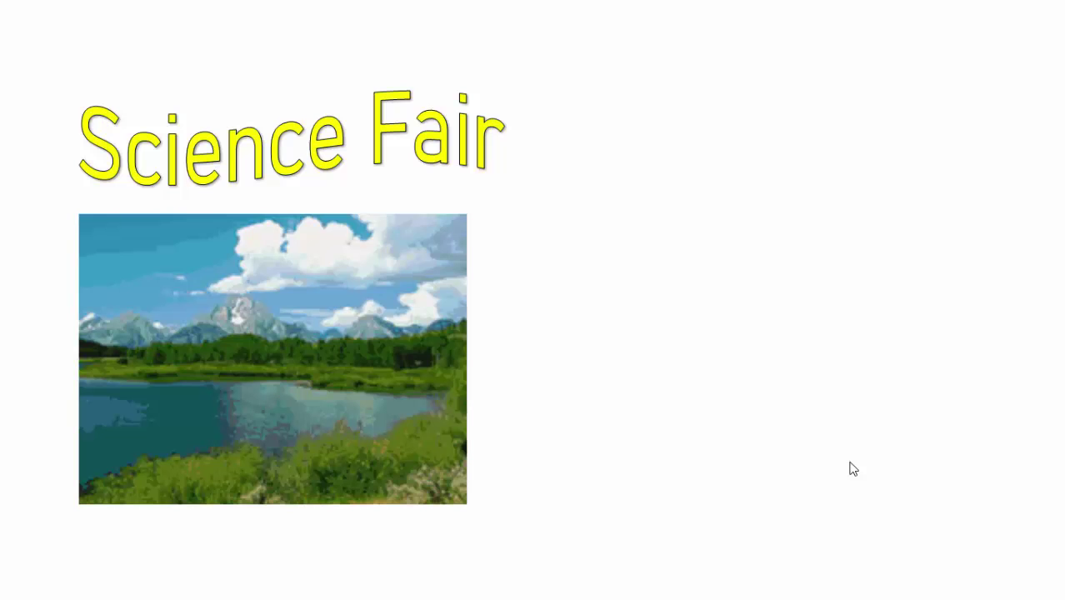
{"action": "left_click", "coordinate": [852, 470]}
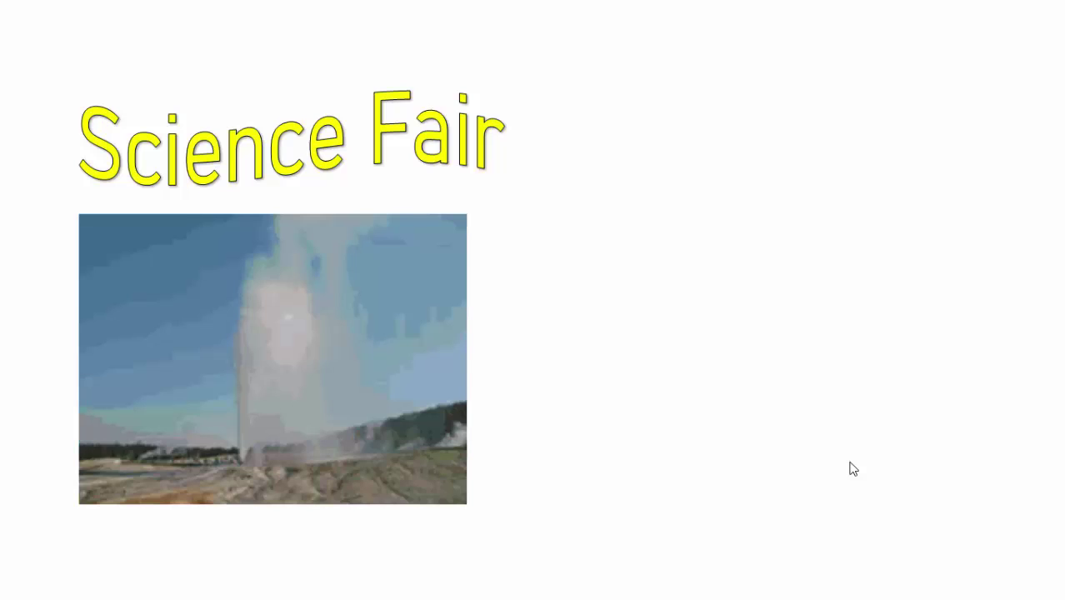
{"action": "left_click", "coordinate": [852, 469]}
{"action": "left_click", "coordinate": [853, 469]}
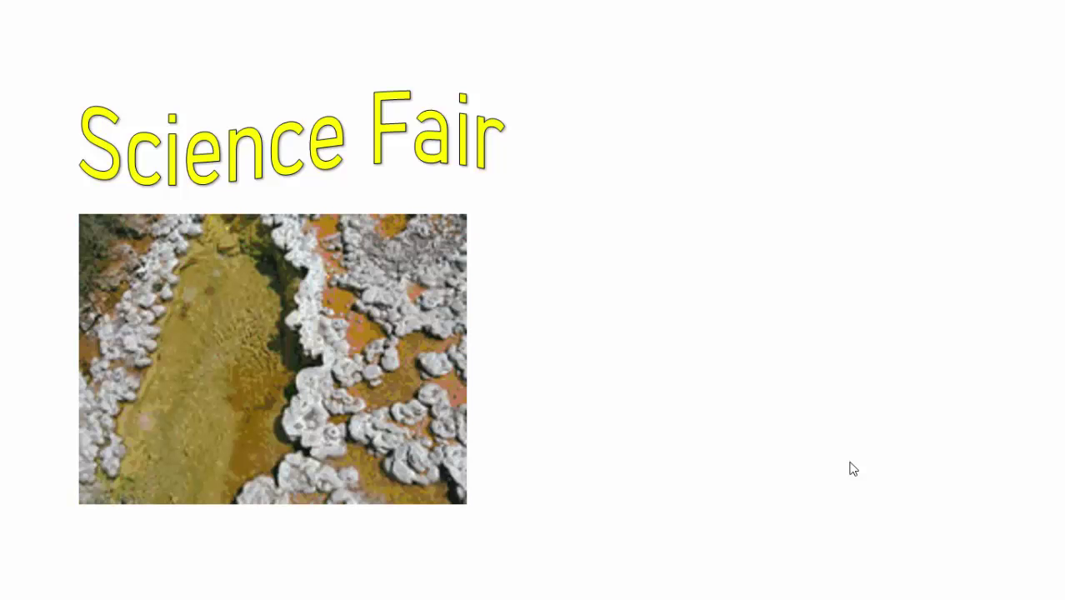
{"action": "left_click", "coordinate": [853, 469]}
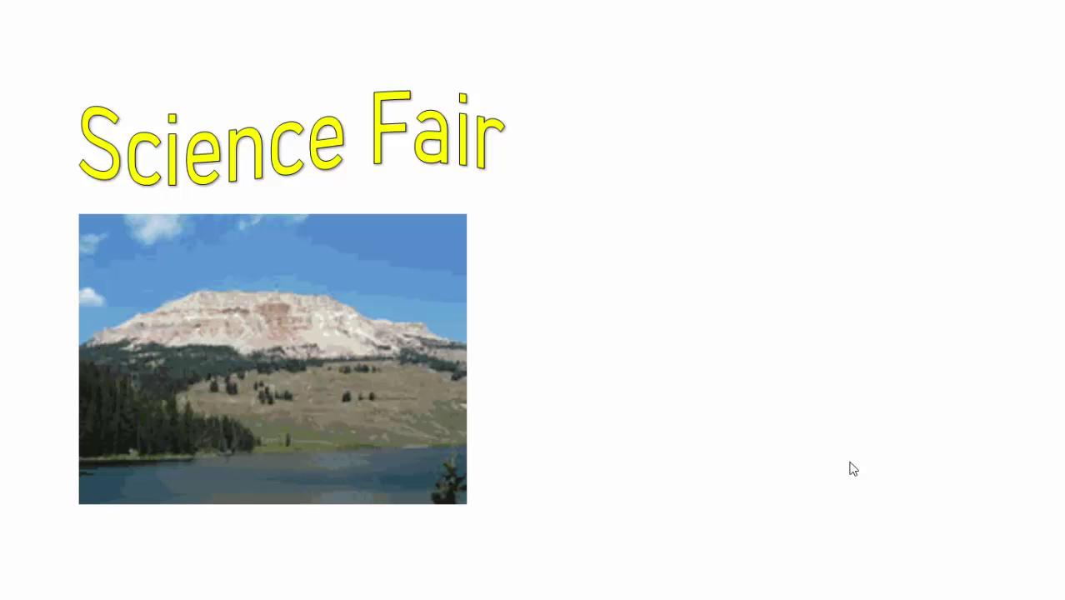
{"action": "left_click", "coordinate": [852, 469]}
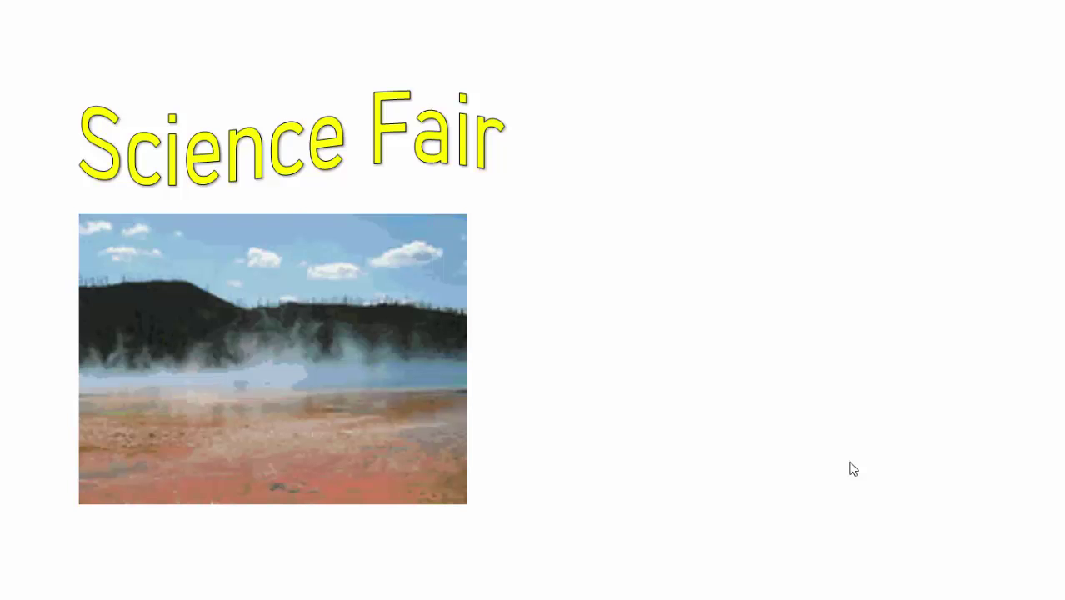
{"action": "key", "text": "Escape"}
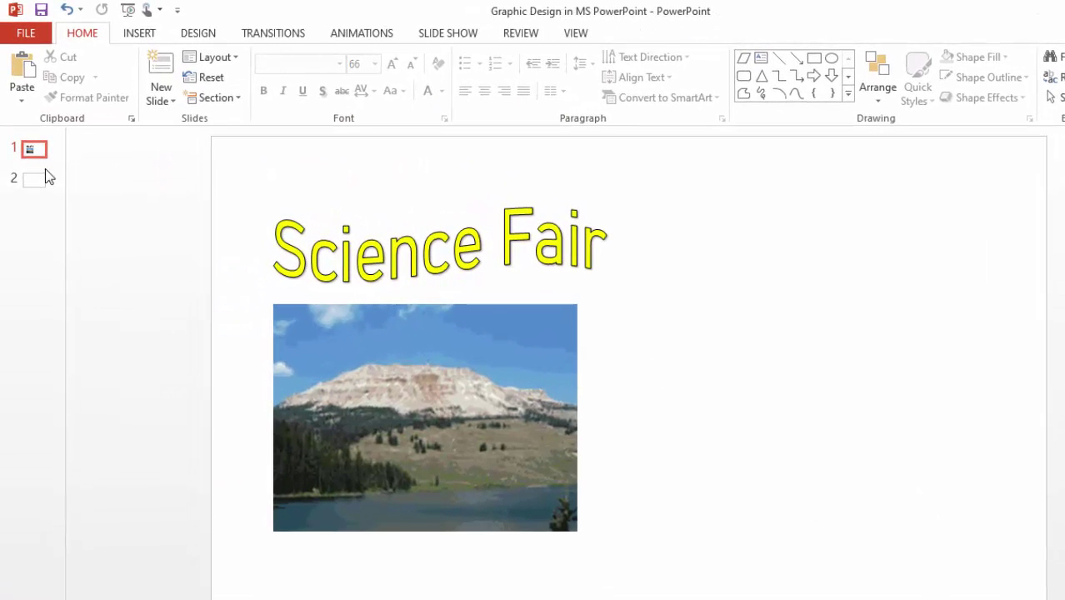
Open the Format Background settings for the blank slide 2.
{"action": "left_click", "coordinate": [37, 185]}
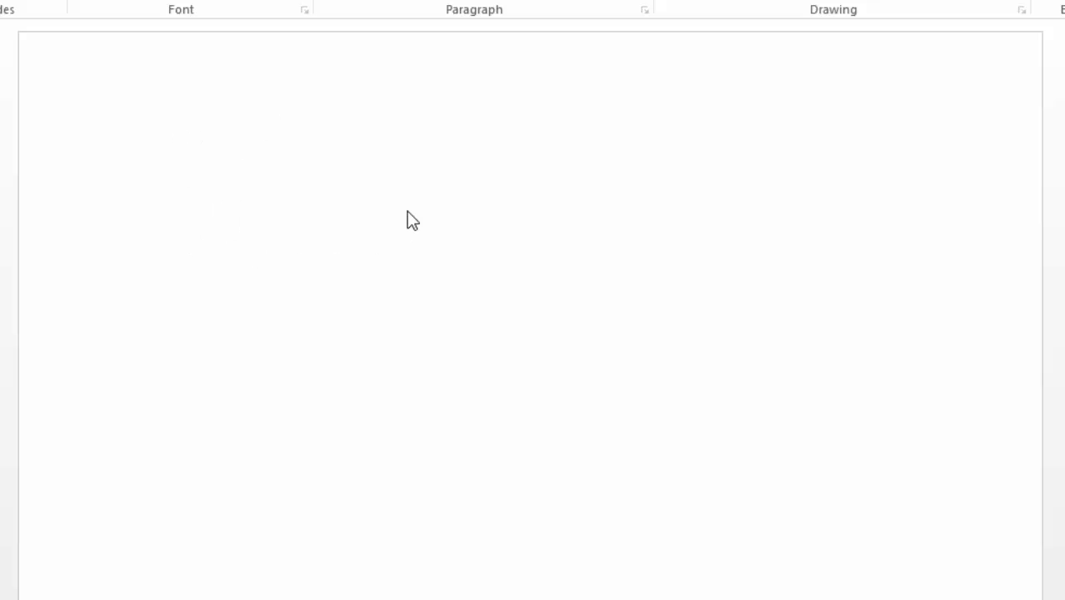
{"action": "right_click", "coordinate": [210, 162]}
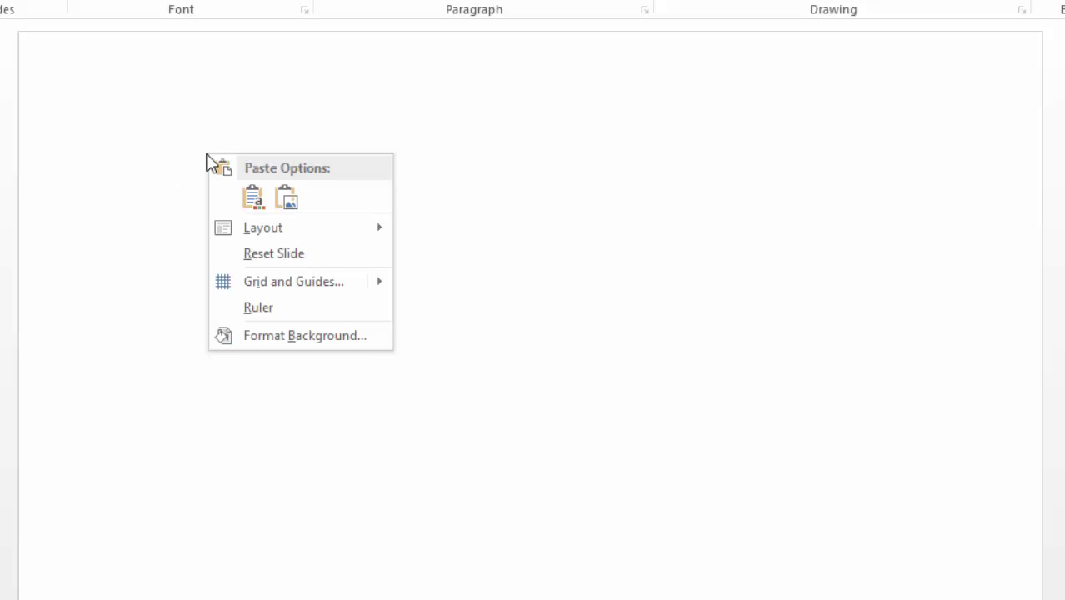
{"action": "left_click", "coordinate": [283, 337]}
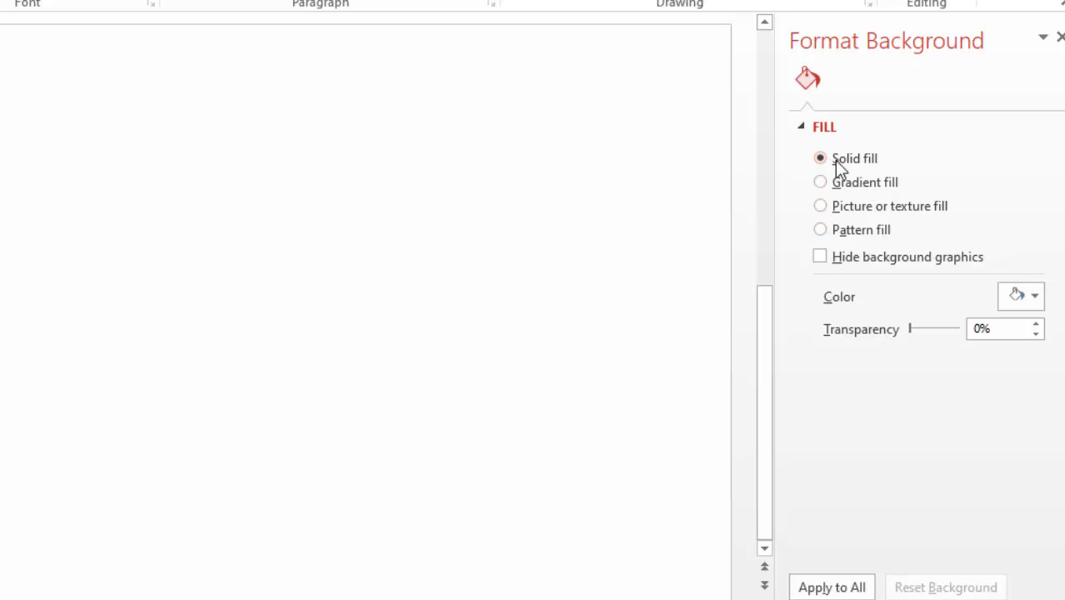
Try solid background fills on slide 2 in dark orange, blue and dark gray.
{"action": "left_click", "coordinate": [1035, 297]}
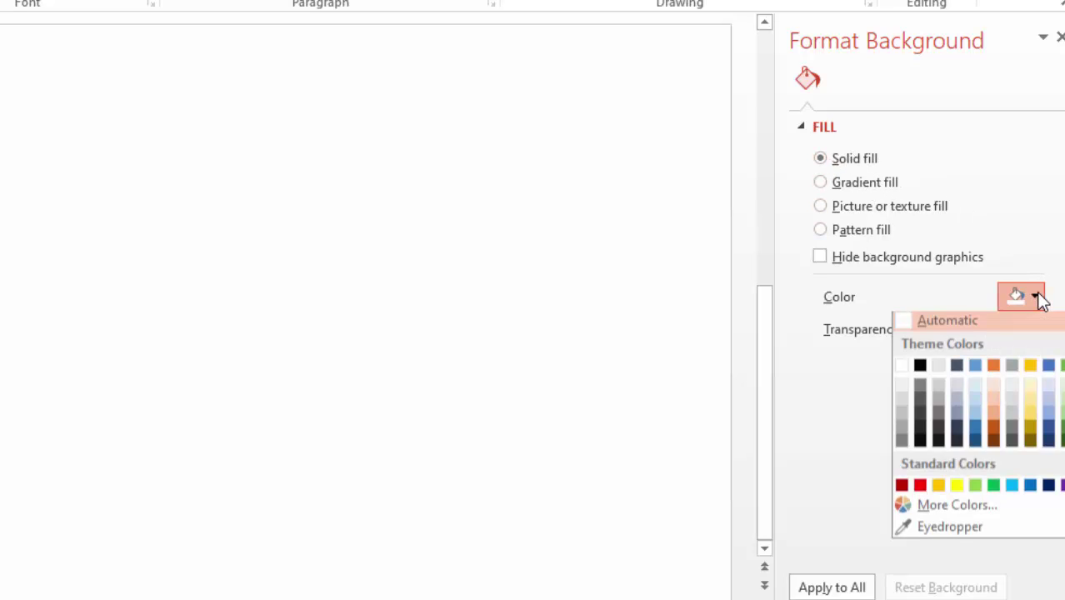
{"action": "left_click", "coordinate": [996, 428]}
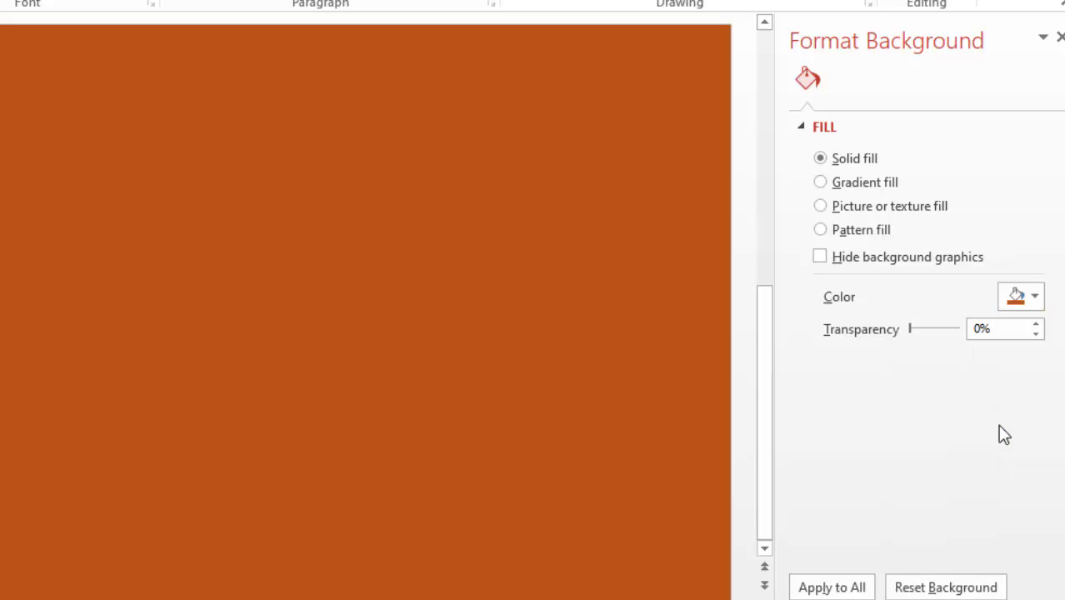
{"action": "left_click", "coordinate": [1035, 298]}
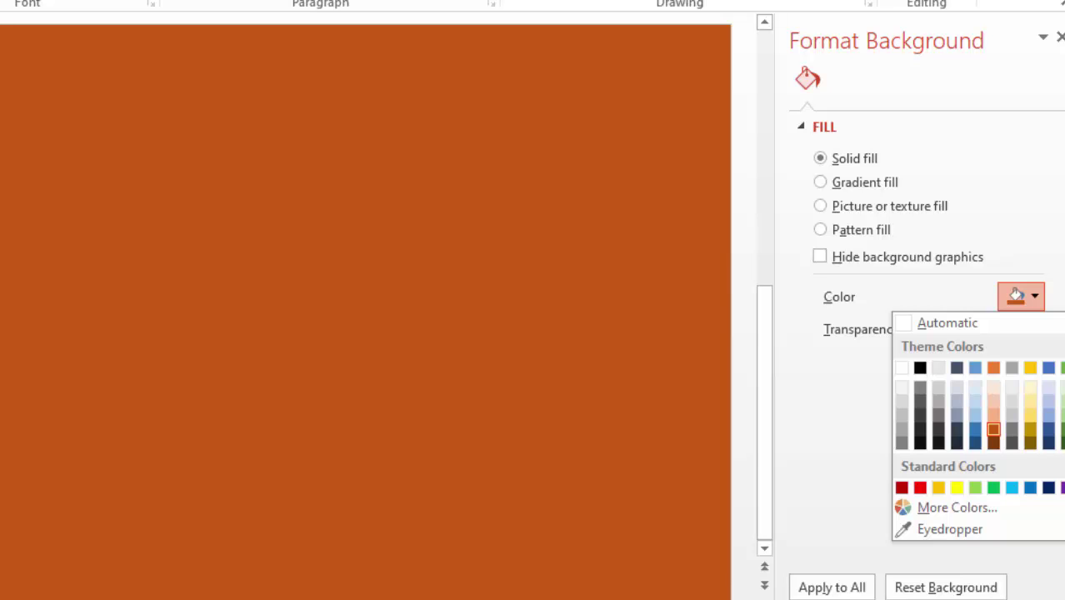
{"action": "left_click", "coordinate": [975, 367]}
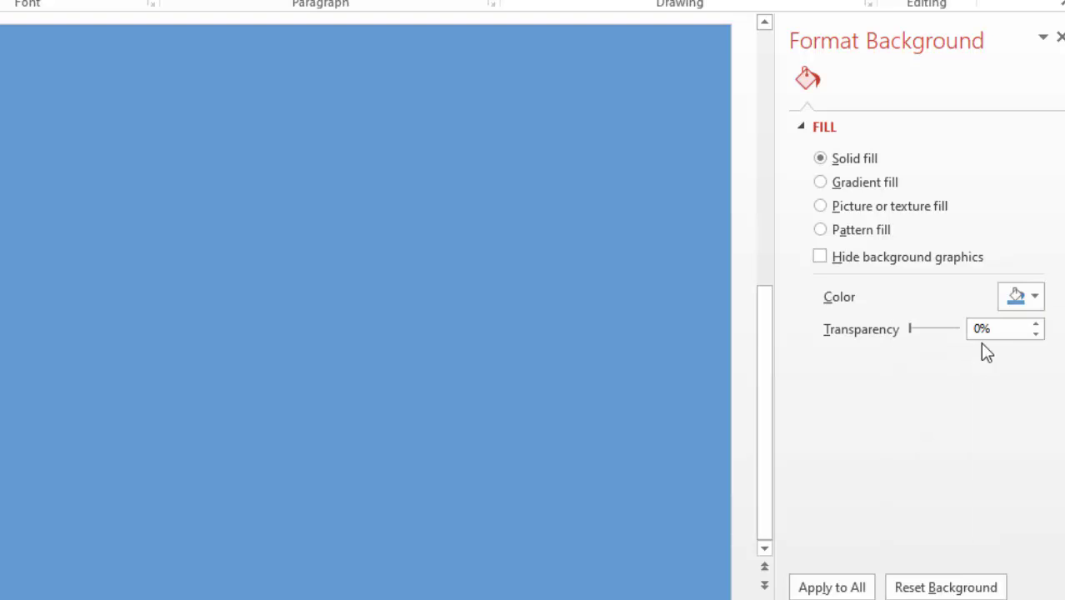
{"action": "left_click", "coordinate": [1033, 298]}
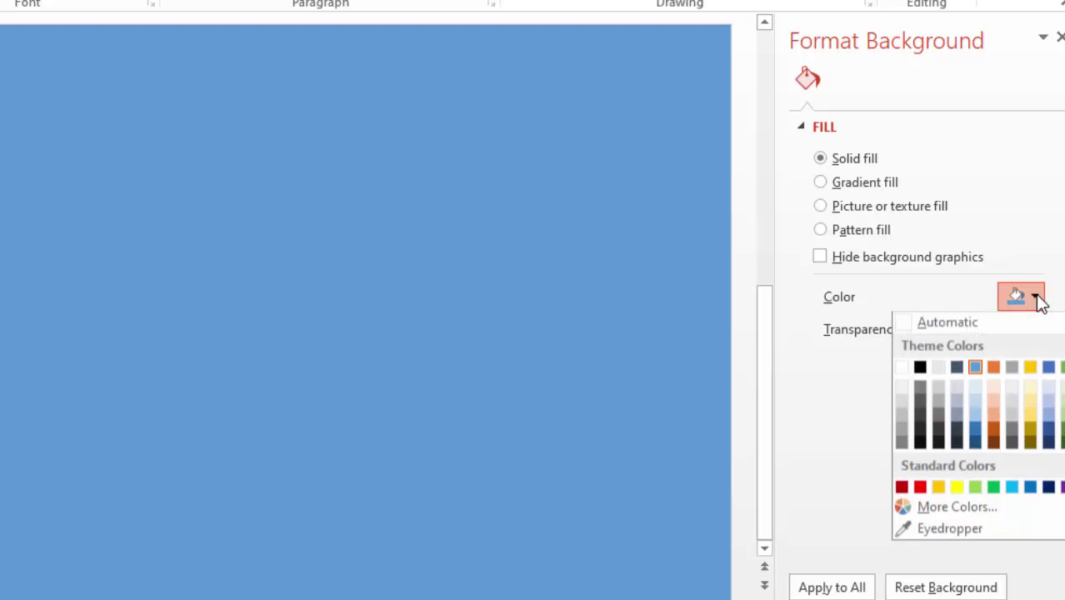
{"action": "left_click", "coordinate": [922, 409]}
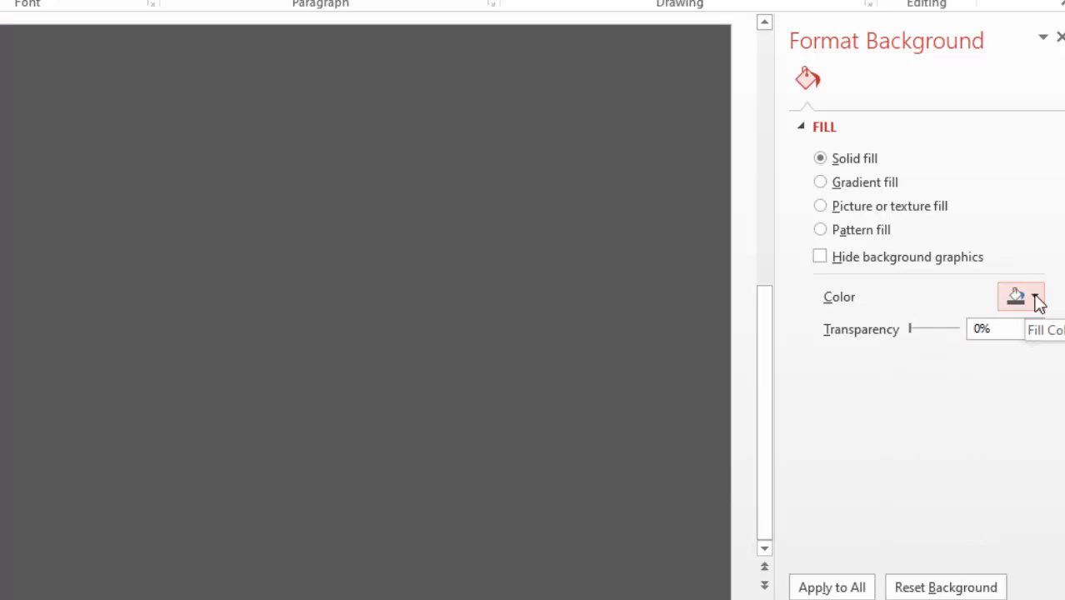
Try a gradient background on slide 2, coloring the first gradient stop light gray and the last one Gray-80%, Text 1, Lighter 35%.
{"action": "left_click", "coordinate": [836, 187]}
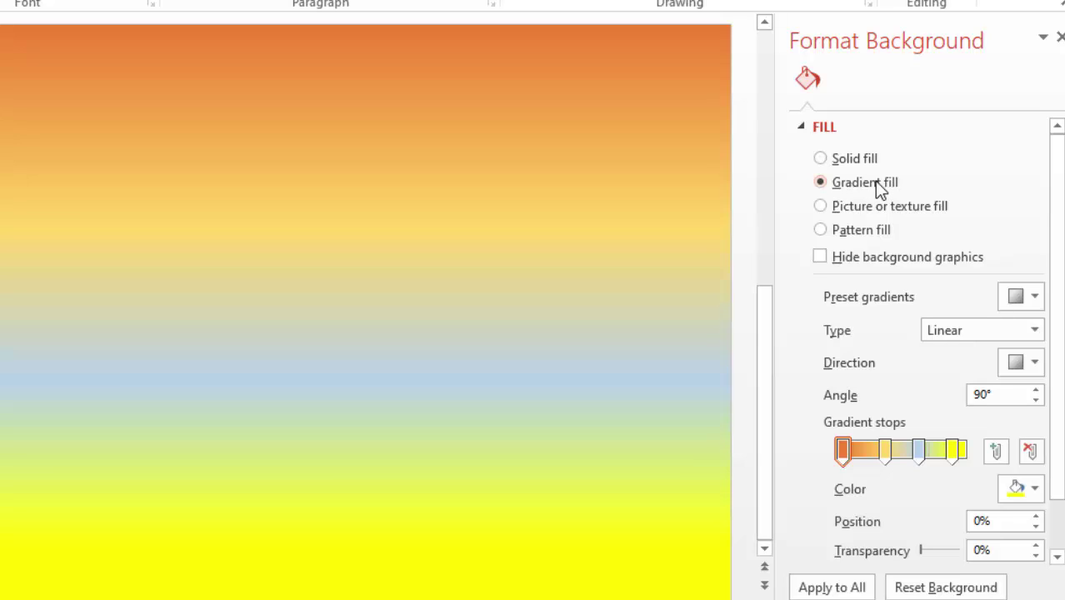
{"action": "left_click", "coordinate": [843, 456]}
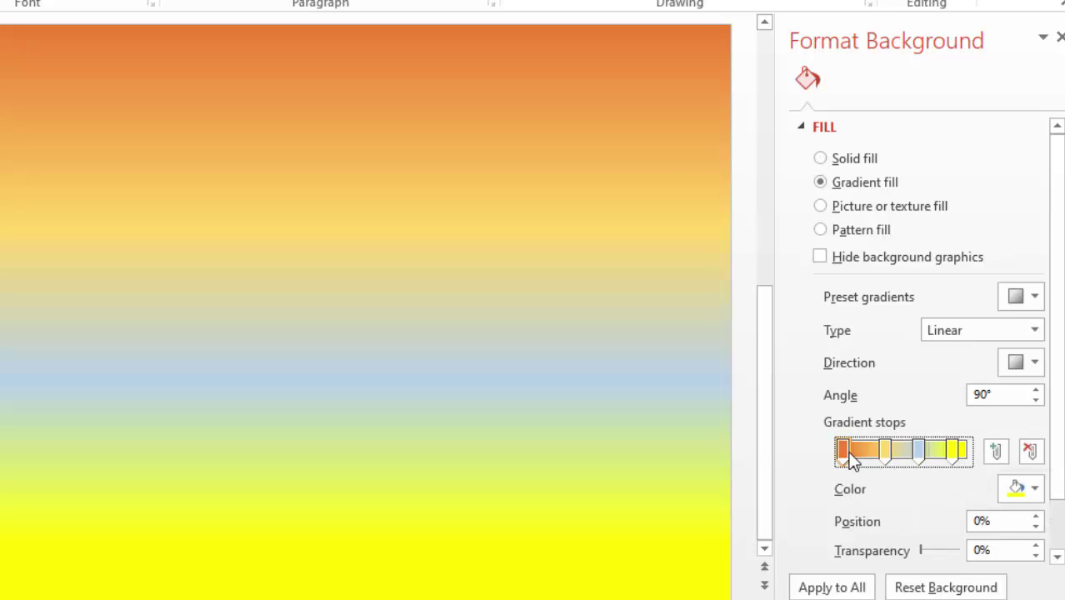
{"action": "left_click", "coordinate": [1036, 491]}
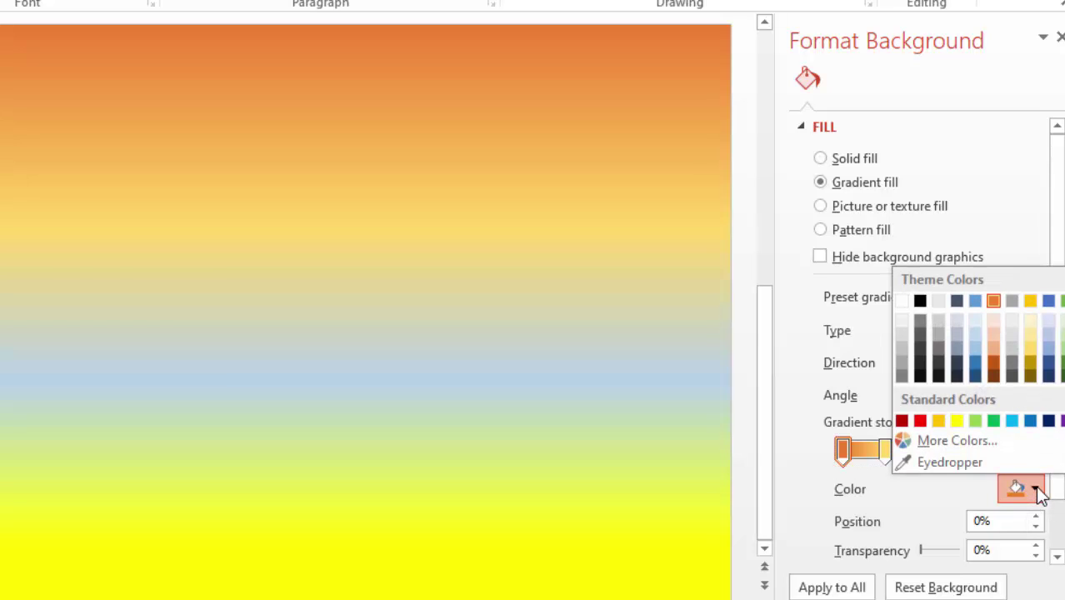
{"action": "left_click", "coordinate": [906, 332]}
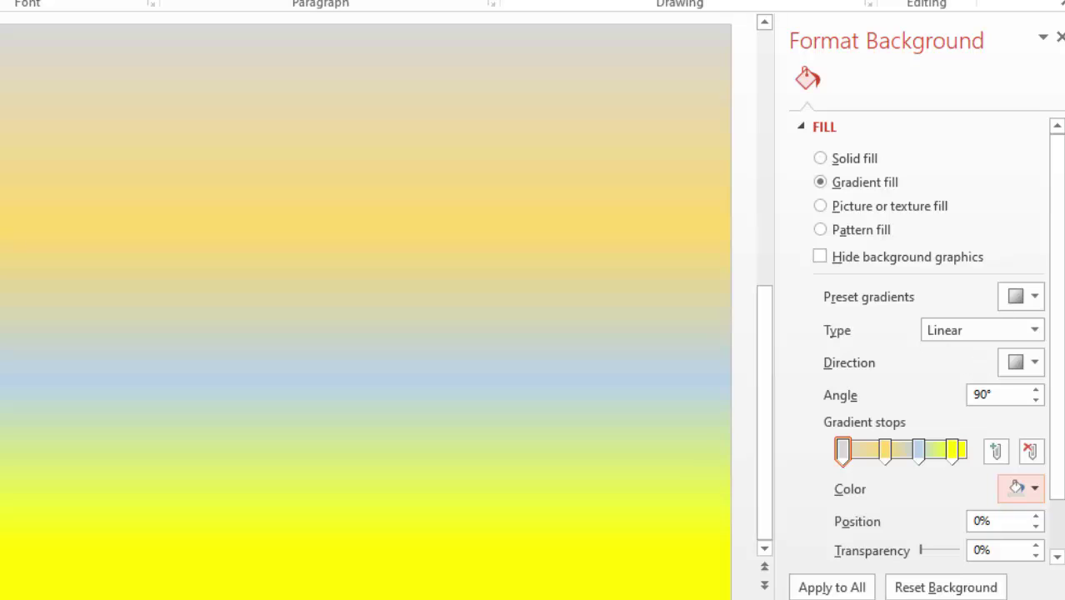
{"action": "left_click", "coordinate": [954, 452]}
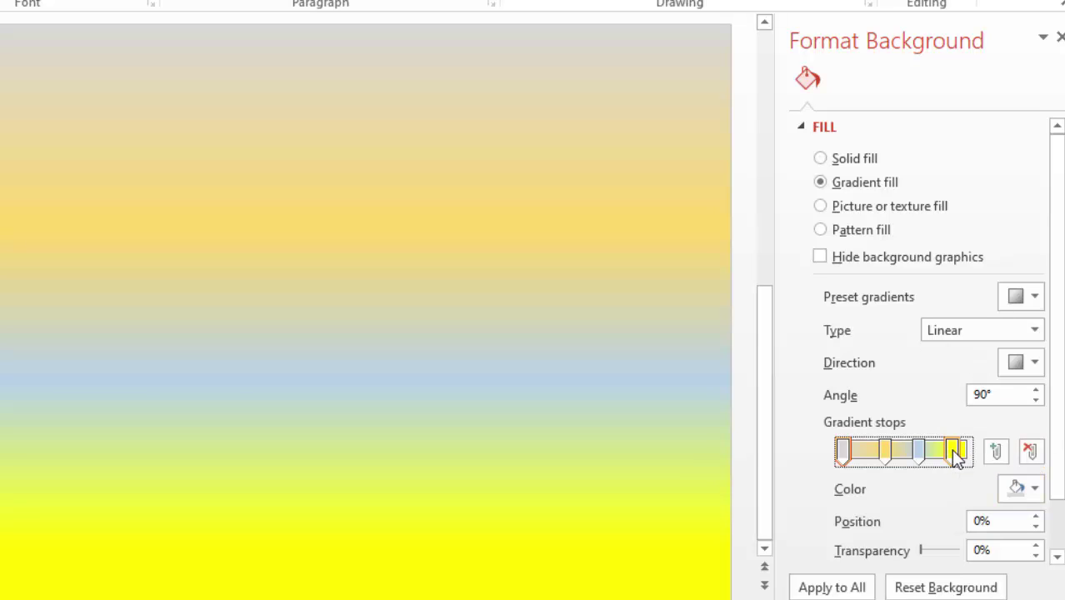
{"action": "left_click", "coordinate": [1034, 489]}
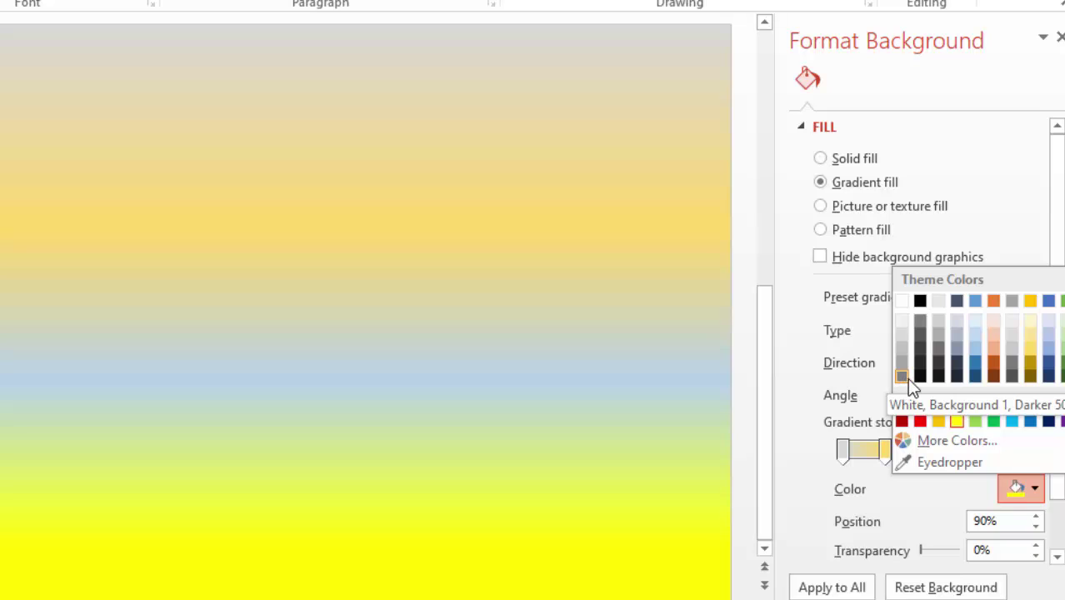
{"action": "left_click", "coordinate": [918, 334]}
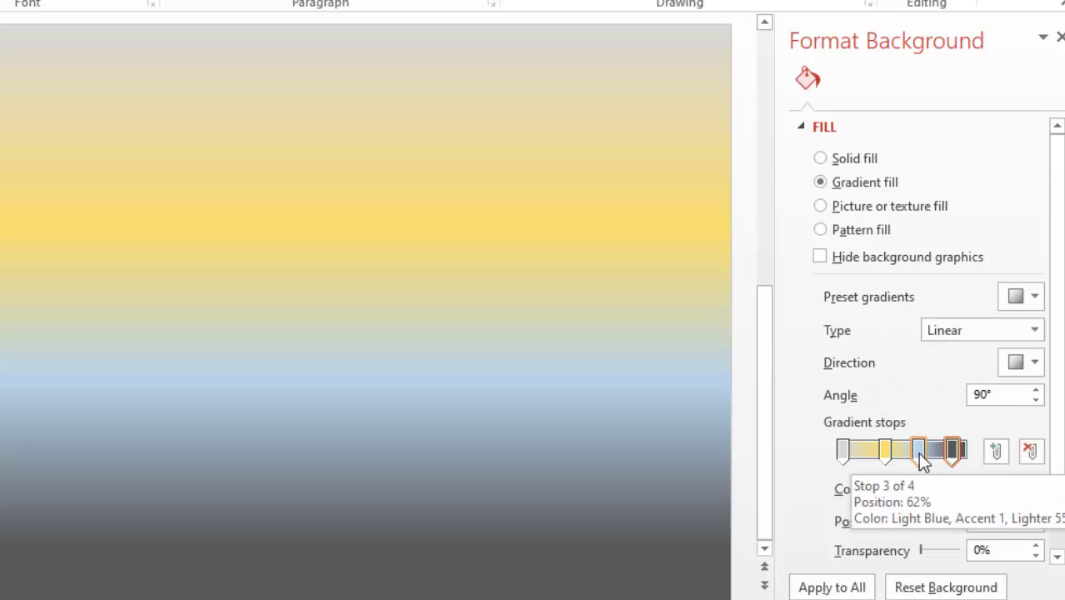
Recolor the two middle gradient stops medium gray and darker gray, and shift the stops, placing the second at 37%.
{"action": "left_click", "coordinate": [887, 453]}
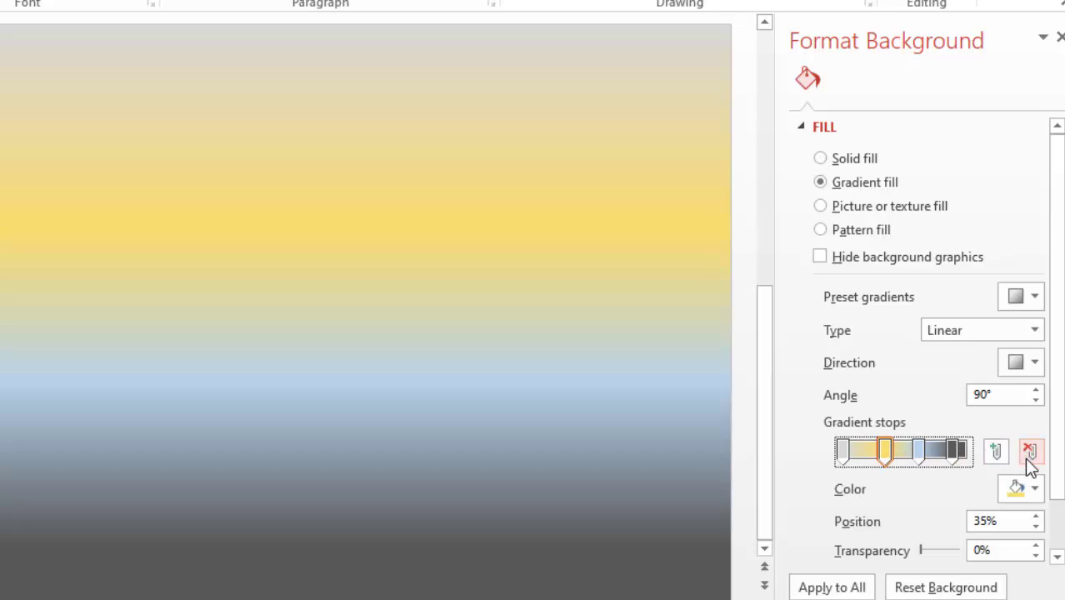
{"action": "left_click", "coordinate": [1034, 487]}
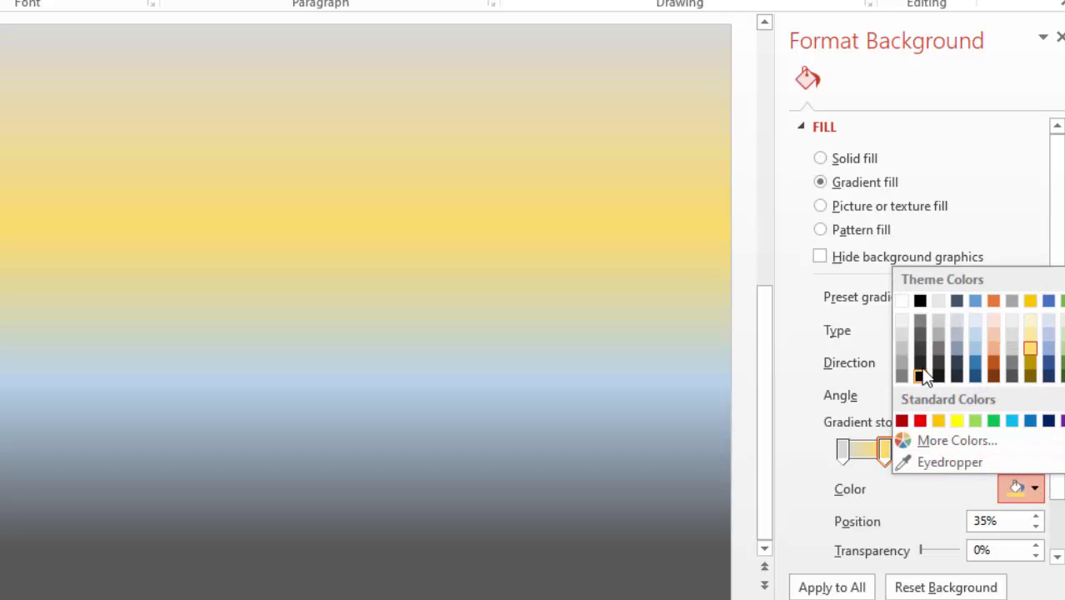
{"action": "left_click", "coordinate": [901, 367]}
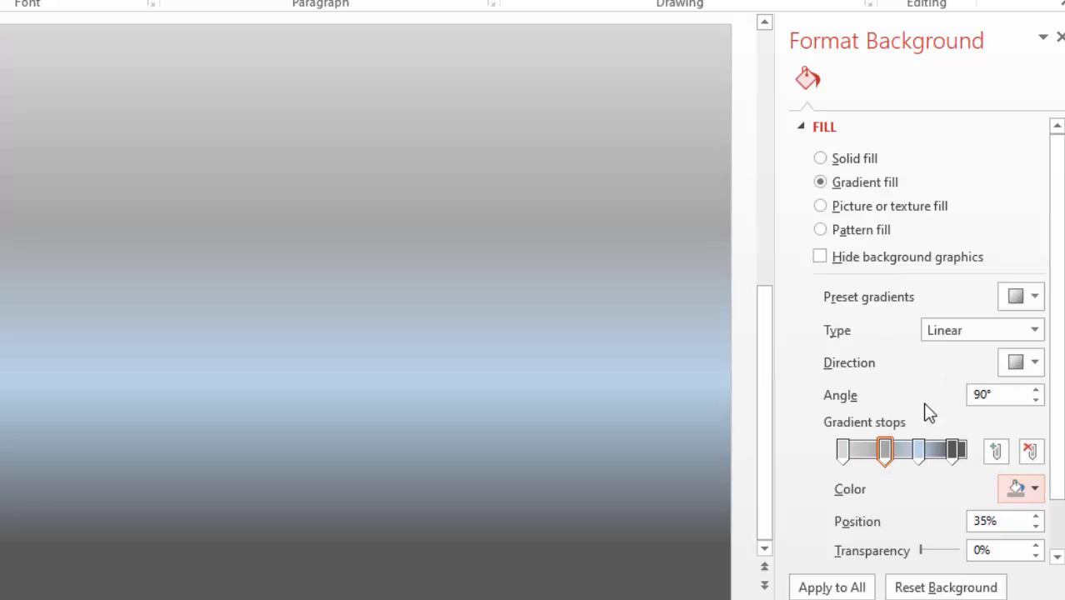
{"action": "left_click", "coordinate": [918, 450]}
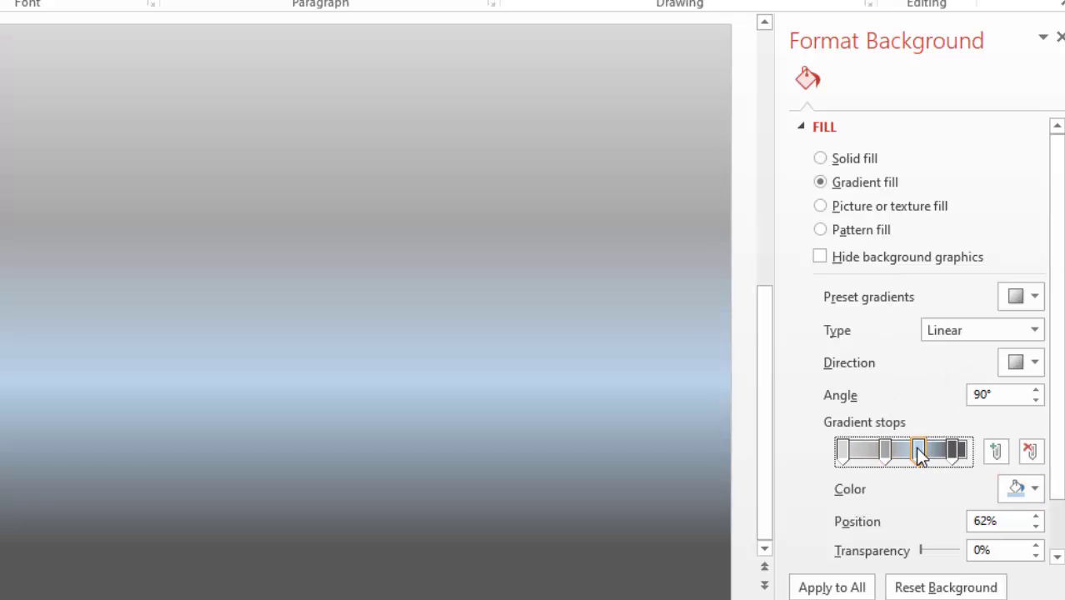
{"action": "left_click", "coordinate": [1035, 490]}
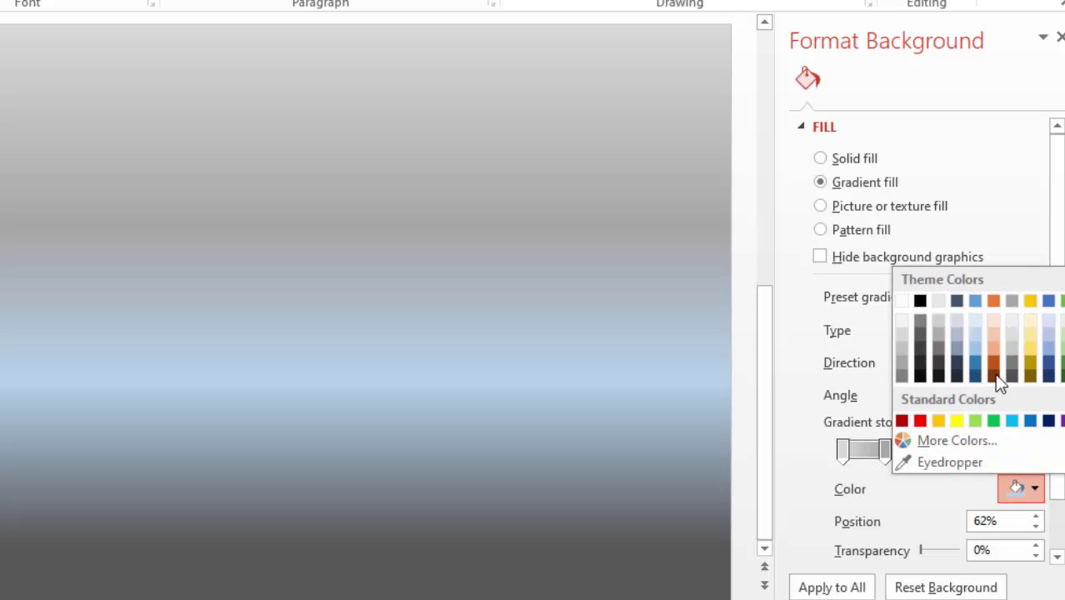
{"action": "left_click", "coordinate": [919, 320]}
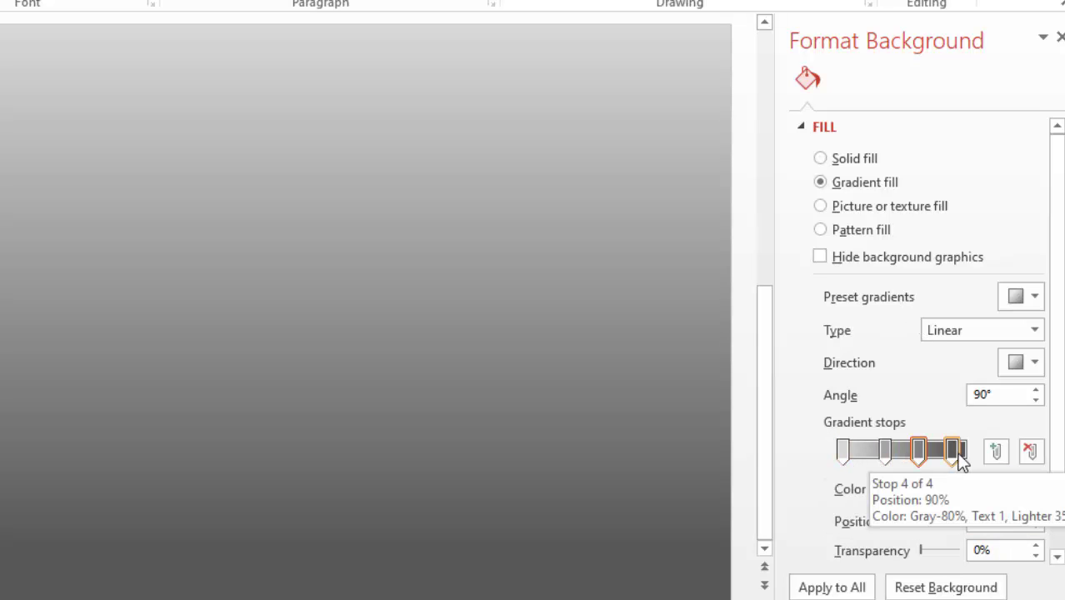
{"action": "left_click_drag", "start_coordinate": [954, 452], "coordinate": [887, 459]}
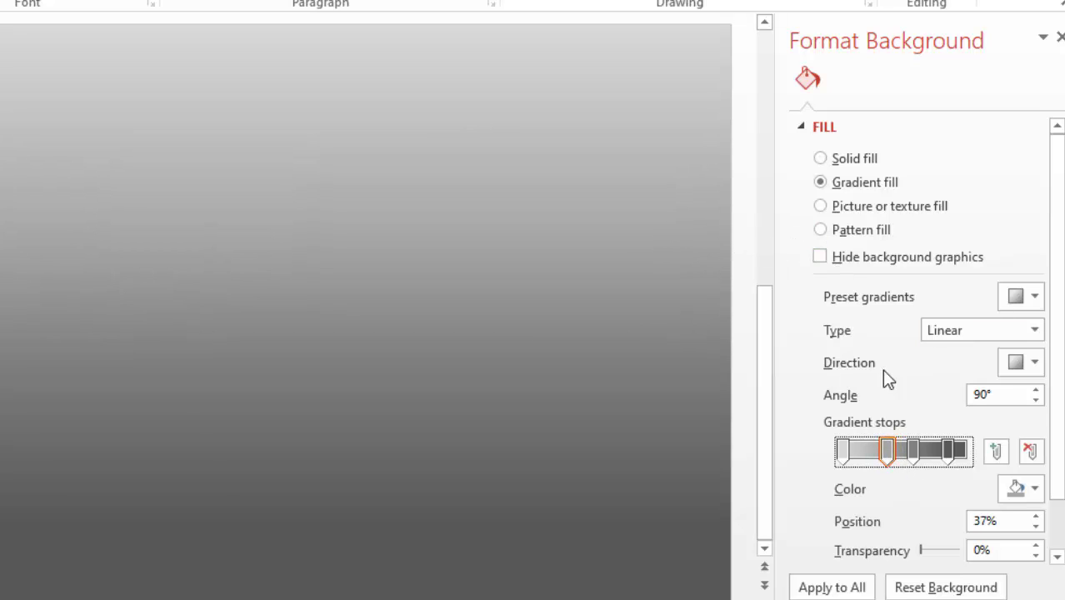
Try pattern fills on slide 2's background with a light blue foreground, including a dense dotted, a checkered and a wavy pattern.
{"action": "left_click", "coordinate": [820, 230]}
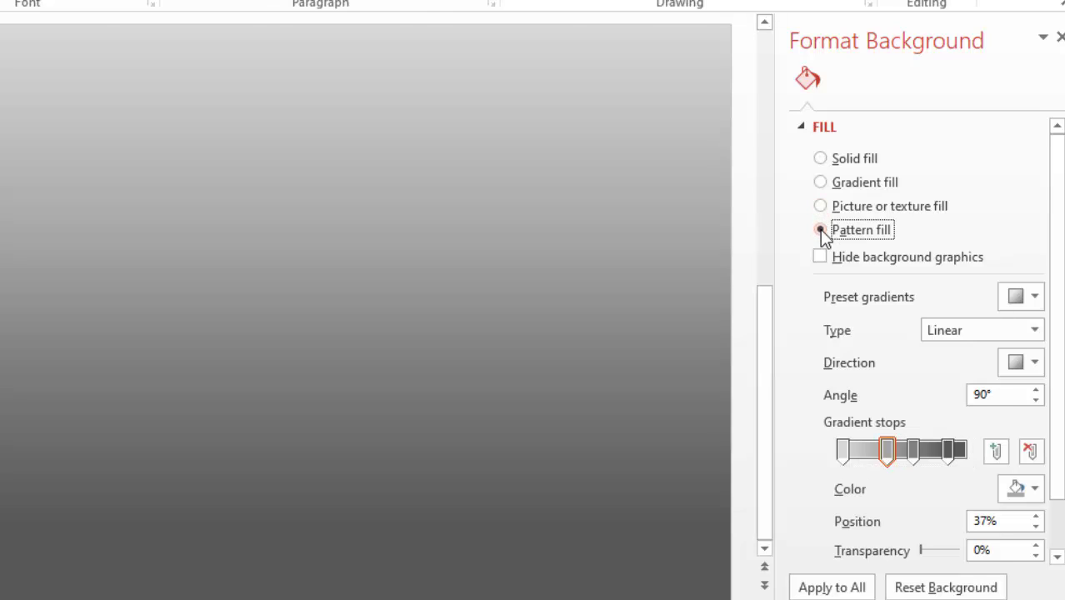
{"action": "left_click", "coordinate": [925, 323]}
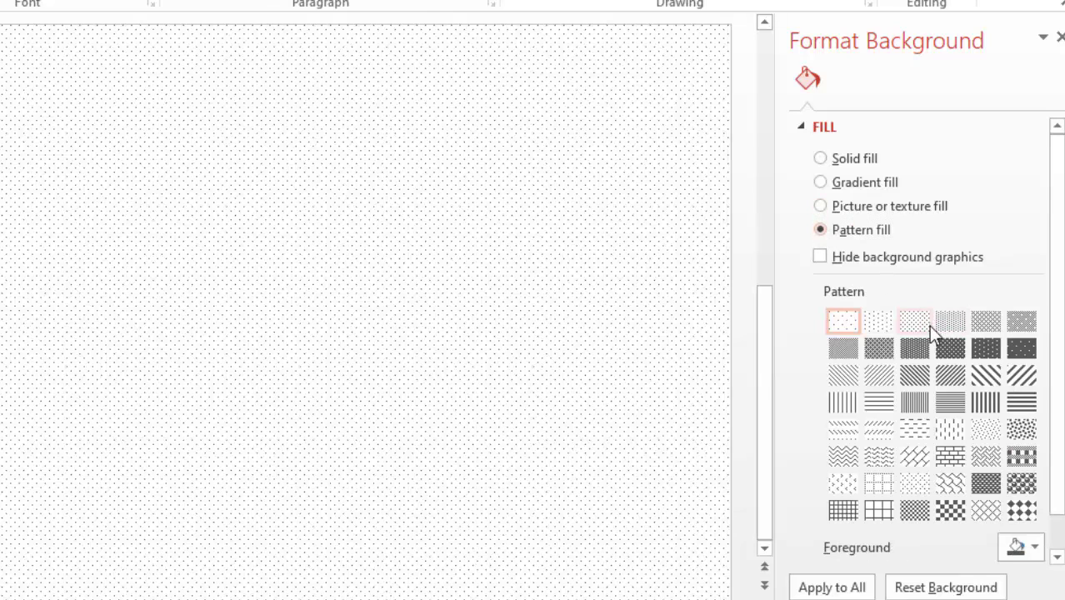
{"action": "left_click", "coordinate": [976, 322]}
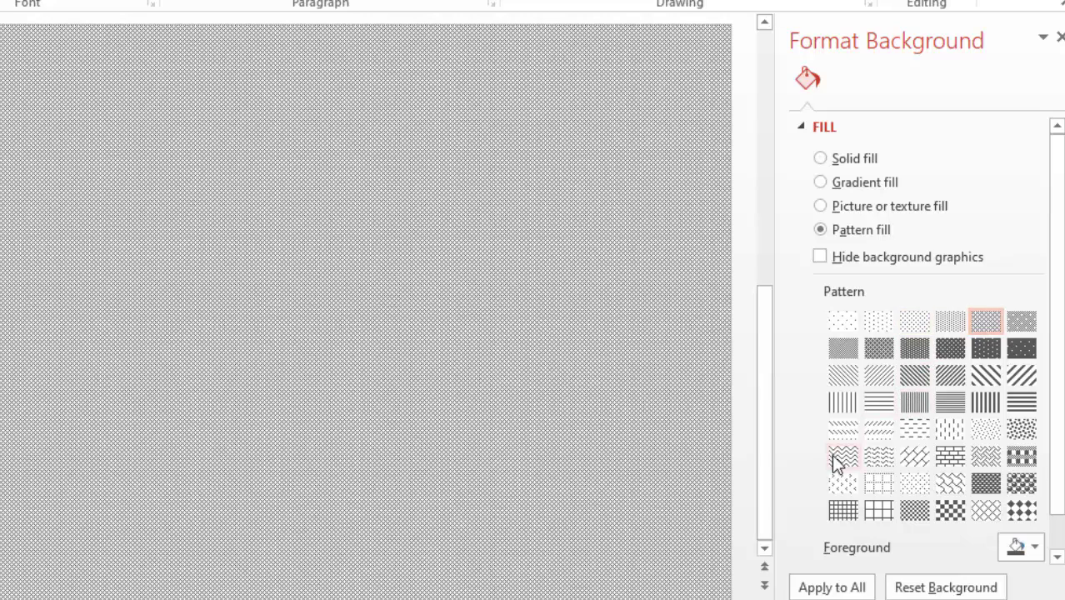
{"action": "left_click", "coordinate": [1036, 548]}
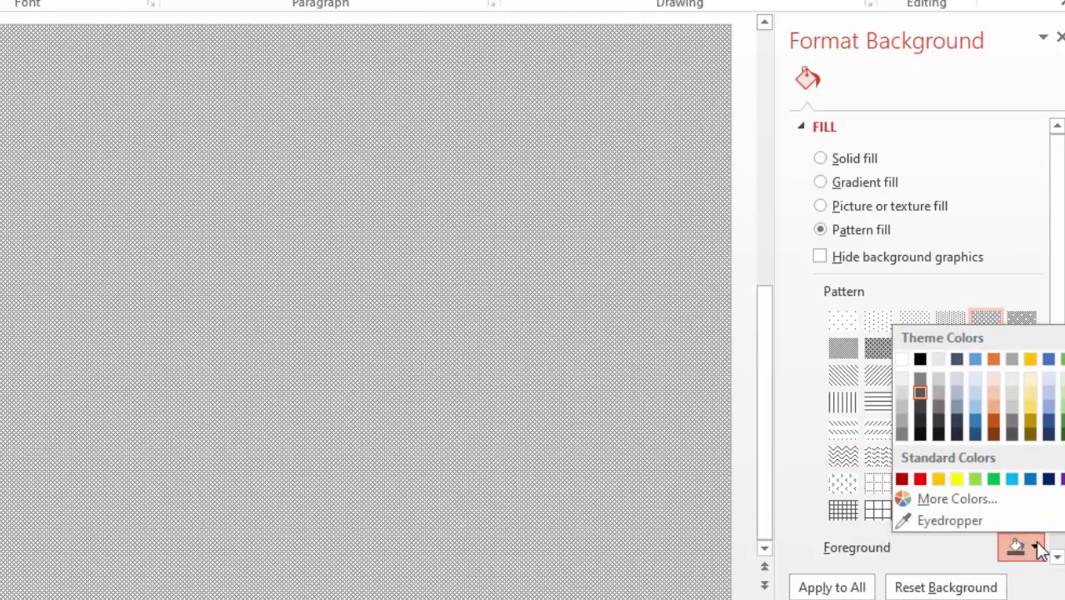
{"action": "left_click", "coordinate": [975, 414]}
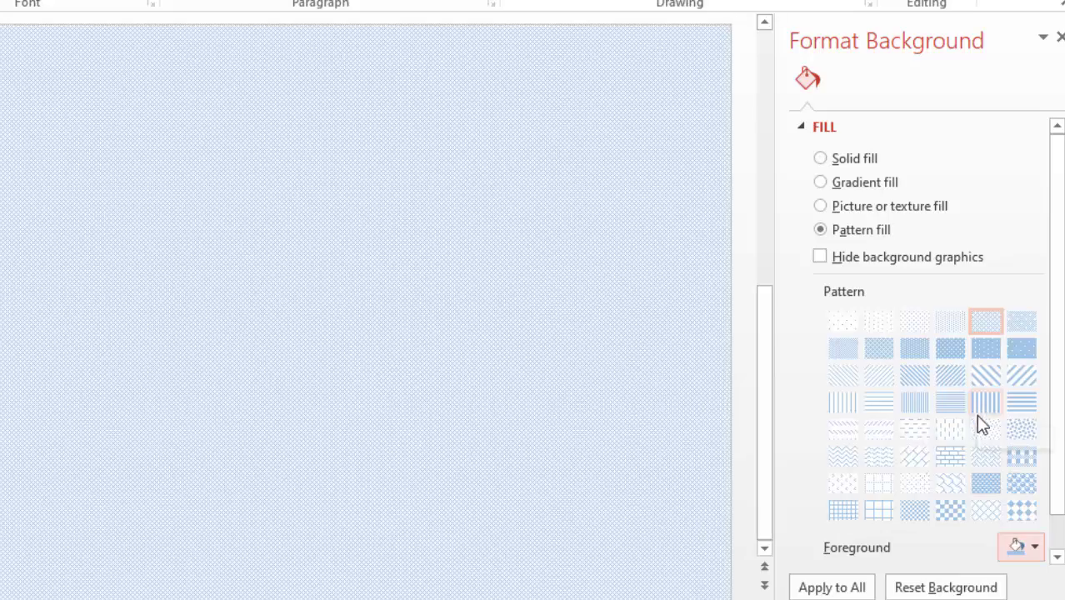
{"action": "left_click", "coordinate": [1021, 457]}
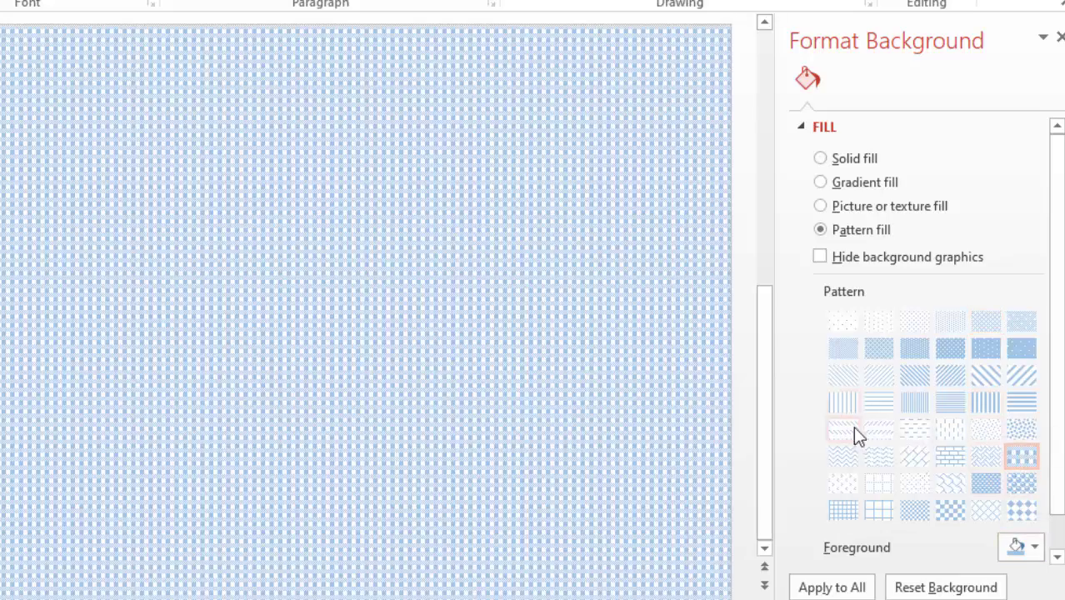
{"action": "left_click", "coordinate": [876, 455]}
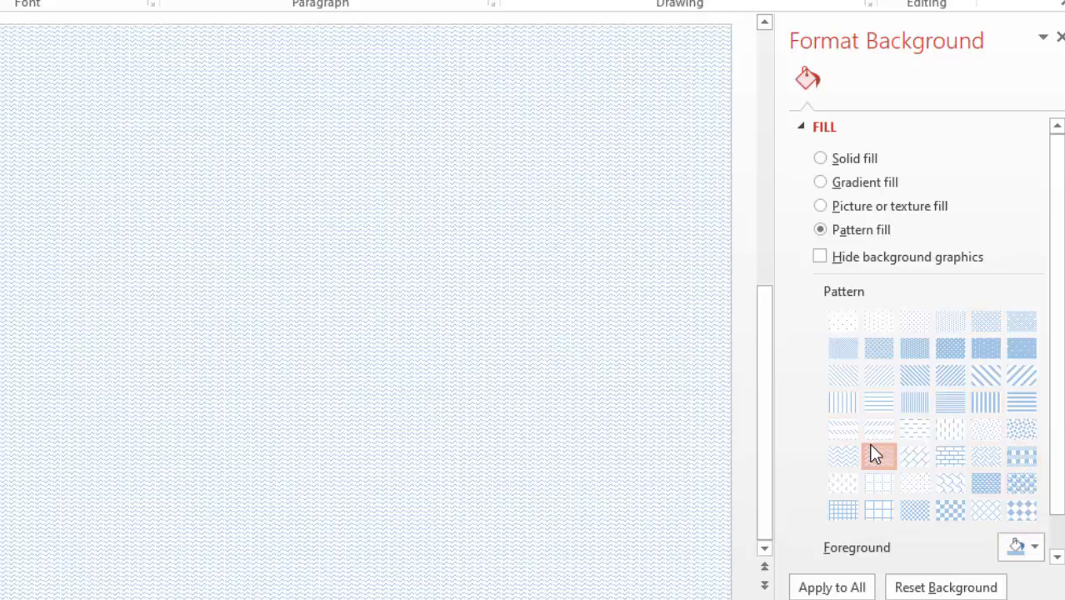
Fill slide 2's background with the picture liprofile-656x369 from the Downloads folder.
{"action": "left_click", "coordinate": [822, 207]}
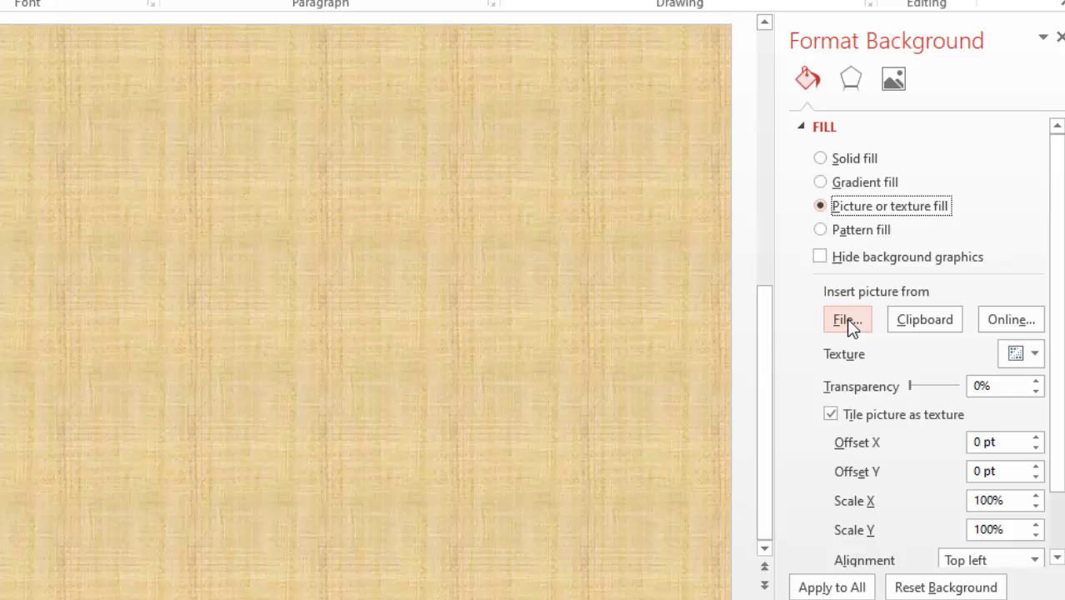
{"action": "left_click", "coordinate": [847, 321]}
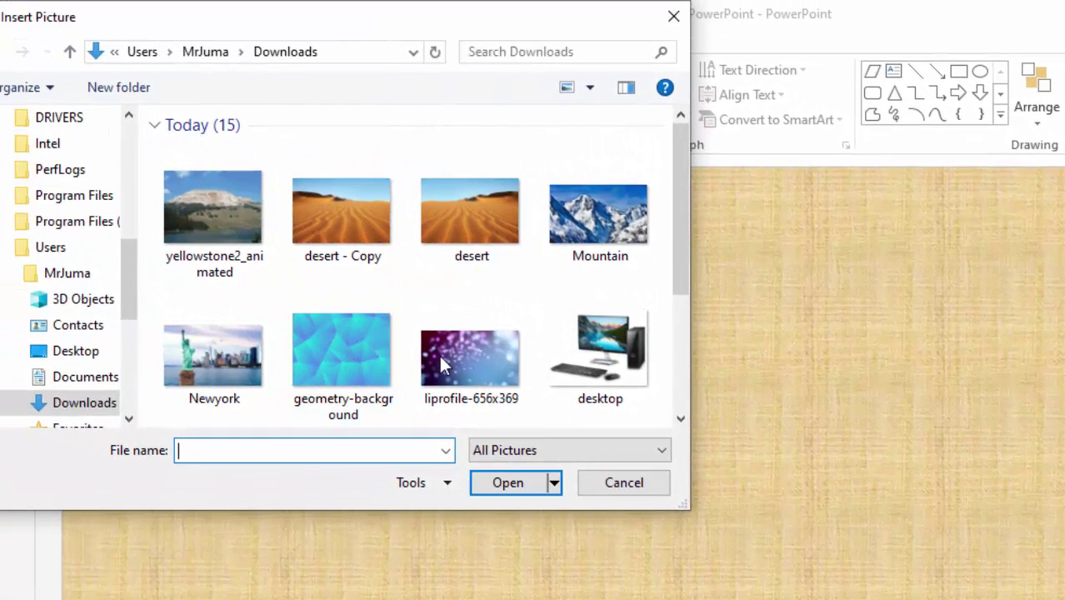
{"action": "left_click", "coordinate": [442, 354]}
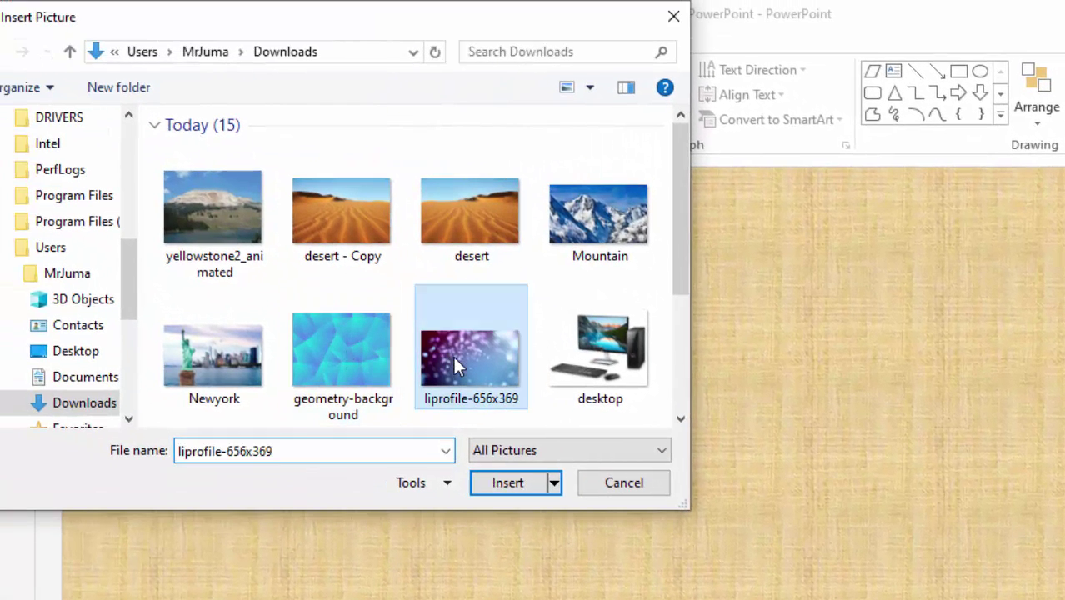
{"action": "left_click", "coordinate": [509, 482]}
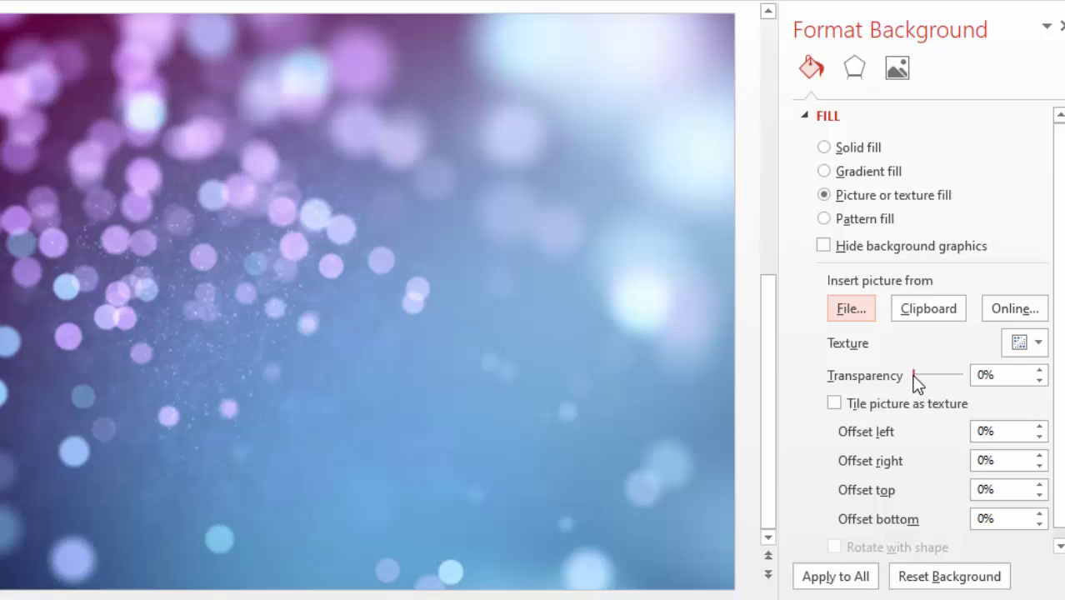
Fade the background picture by raising its transparency to 70% and settling on a somewhat lower level.
{"action": "left_click_drag", "start_coordinate": [912, 377], "coordinate": [947, 379]}
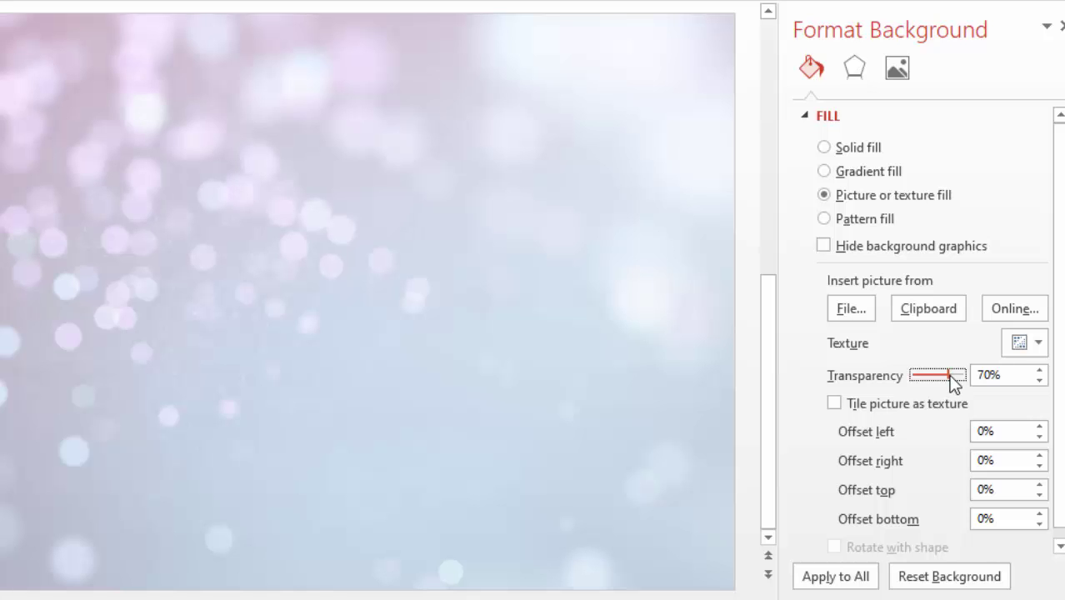
{"action": "mouse_move", "coordinate": [948, 375]}
{"action": "left_mouse_down"}
{"action": "mouse_move", "coordinate": [913, 373]}
{"action": "mouse_move", "coordinate": [931, 377]}
{"action": "left_mouse_up"}
{"action": "left_click_drag", "start_coordinate": [937, 377], "coordinate": [943, 381]}
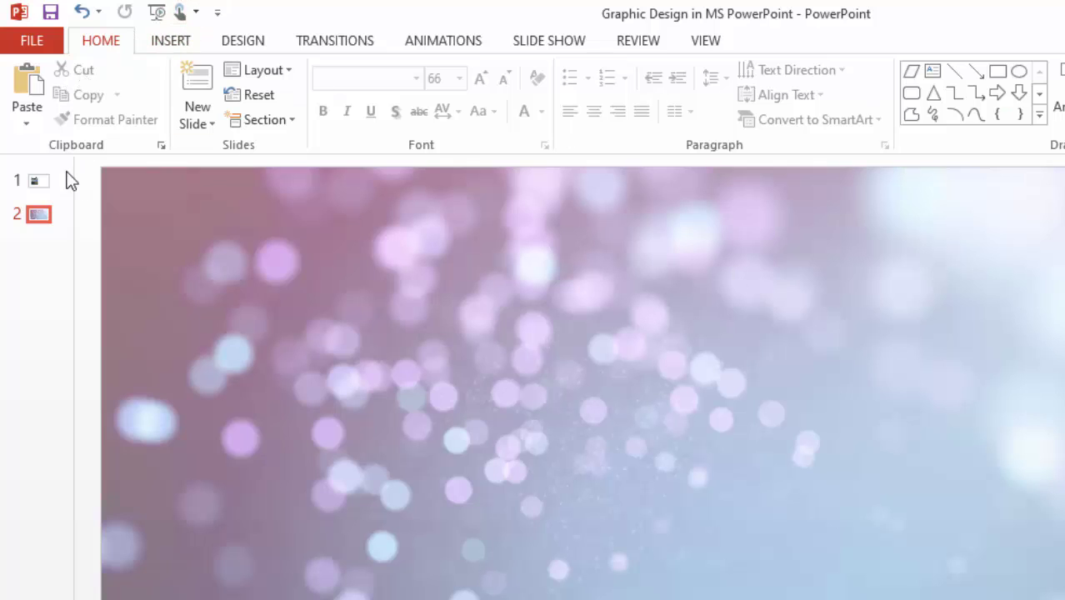
Add a third slide with the Blank layout and select it.
{"action": "left_click", "coordinate": [210, 125]}
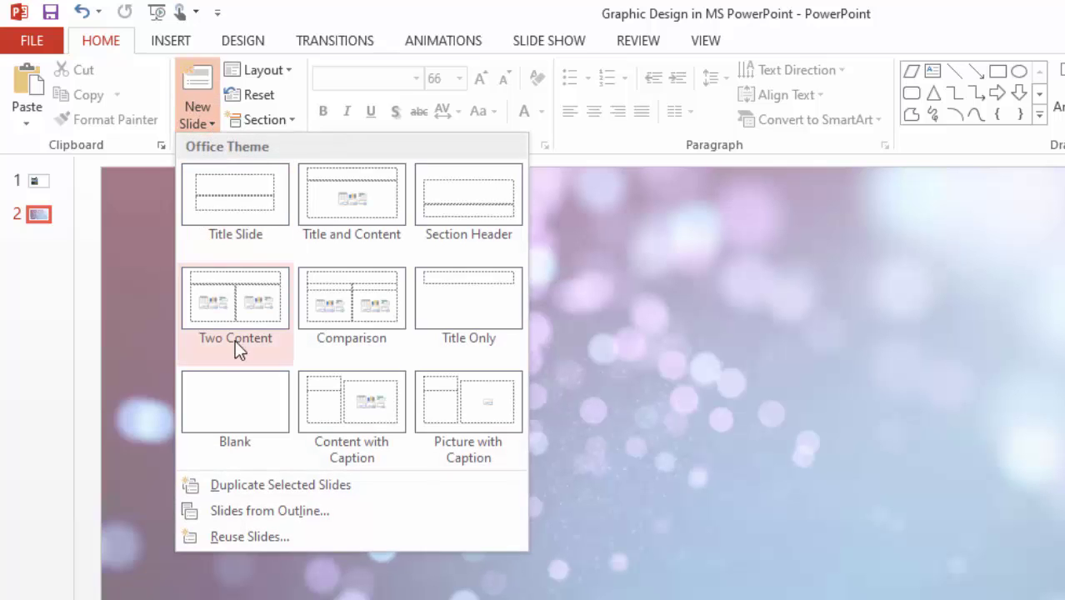
{"action": "left_click", "coordinate": [229, 410]}
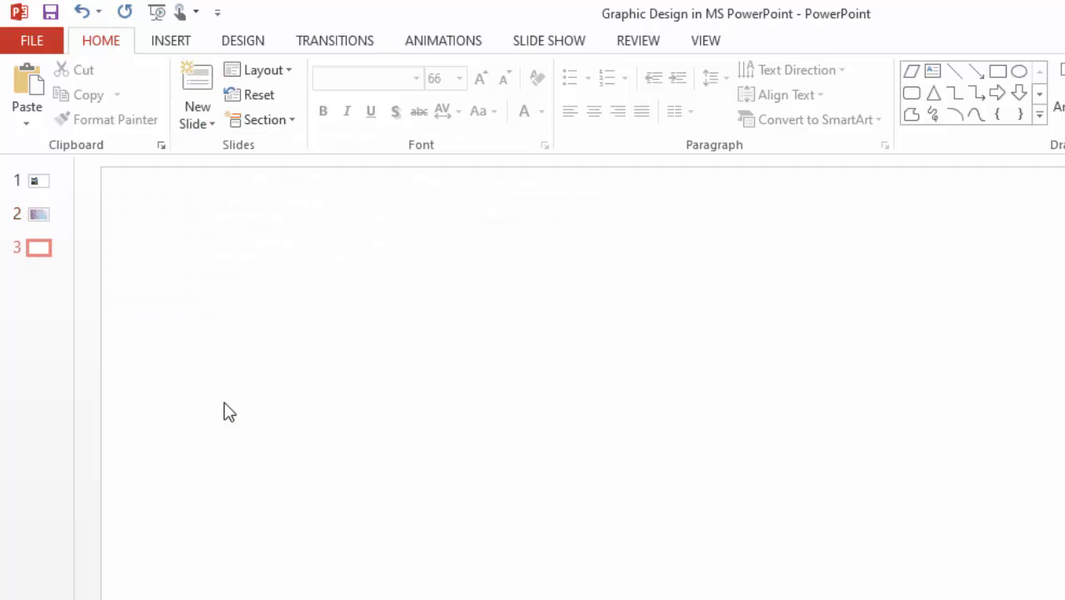
{"action": "left_click_drag", "start_coordinate": [37, 247], "coordinate": [35, 250]}
{"action": "left_click", "coordinate": [37, 248]}
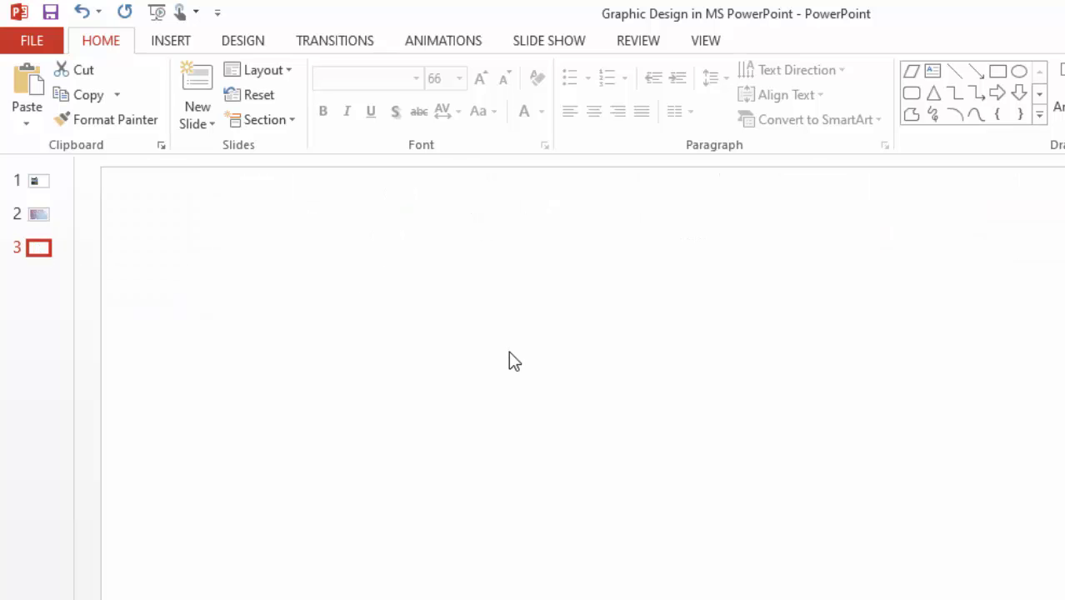
Draw a large Explosion 1 shape from Stars and Banners on the right half of slide 3.
{"action": "left_click", "coordinate": [173, 42]}
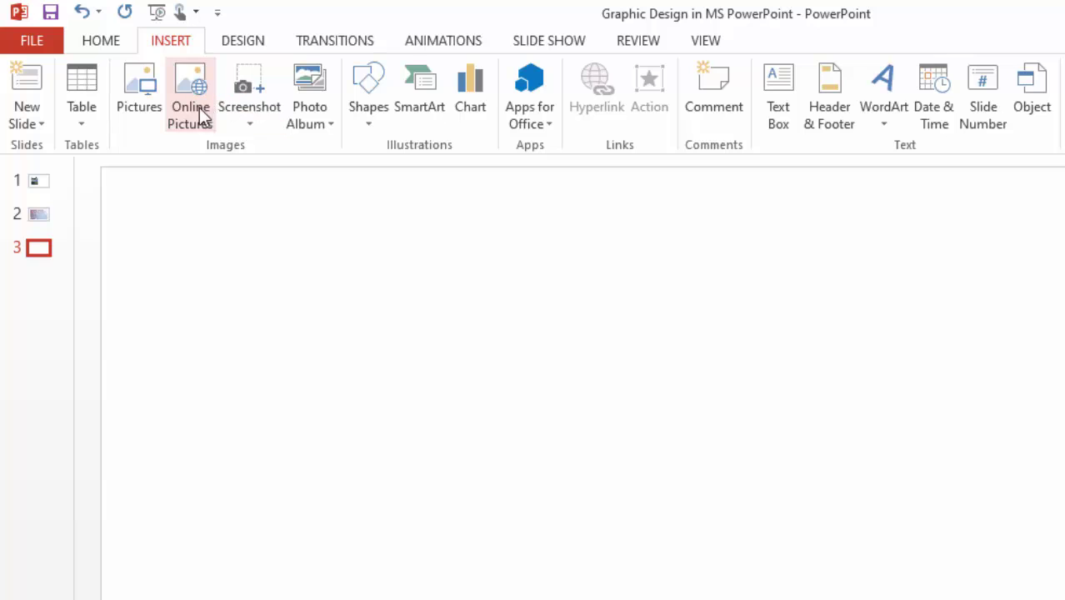
{"action": "left_click", "coordinate": [369, 127]}
{"action": "scroll", "coordinate": [473, 599], "scroll_direction": "down", "scroll_amount": 2}
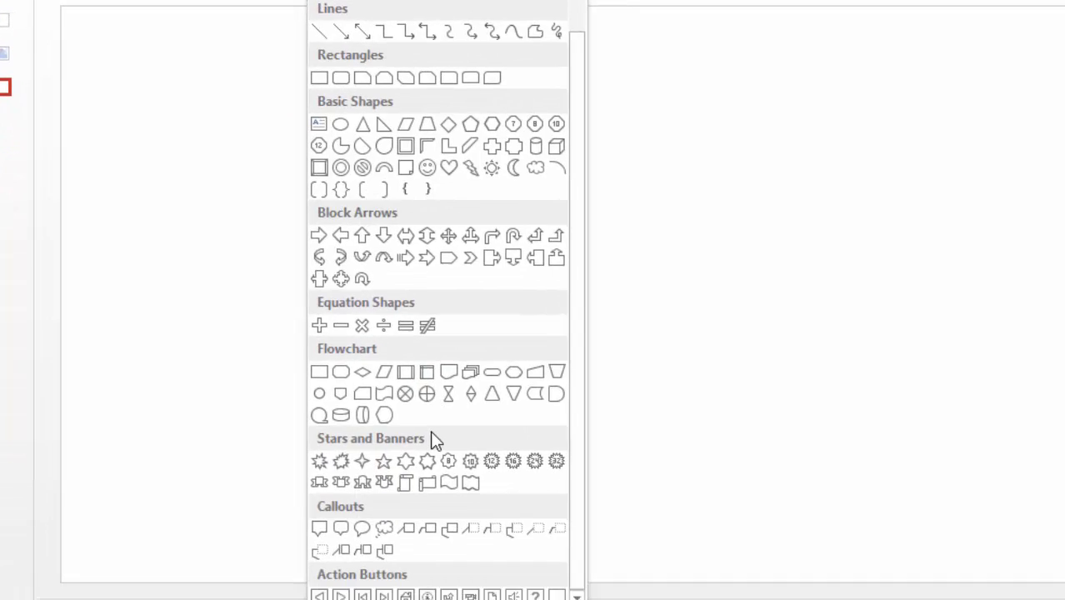
{"action": "left_click", "coordinate": [319, 460]}
{"action": "left_click_drag", "start_coordinate": [623, 121], "coordinate": [993, 572]}
Enlarge the explosion shape to nearly the slide's height and position it in the right half of slide 3.
{"action": "left_click_drag", "start_coordinate": [789, 354], "coordinate": [693, 272]}
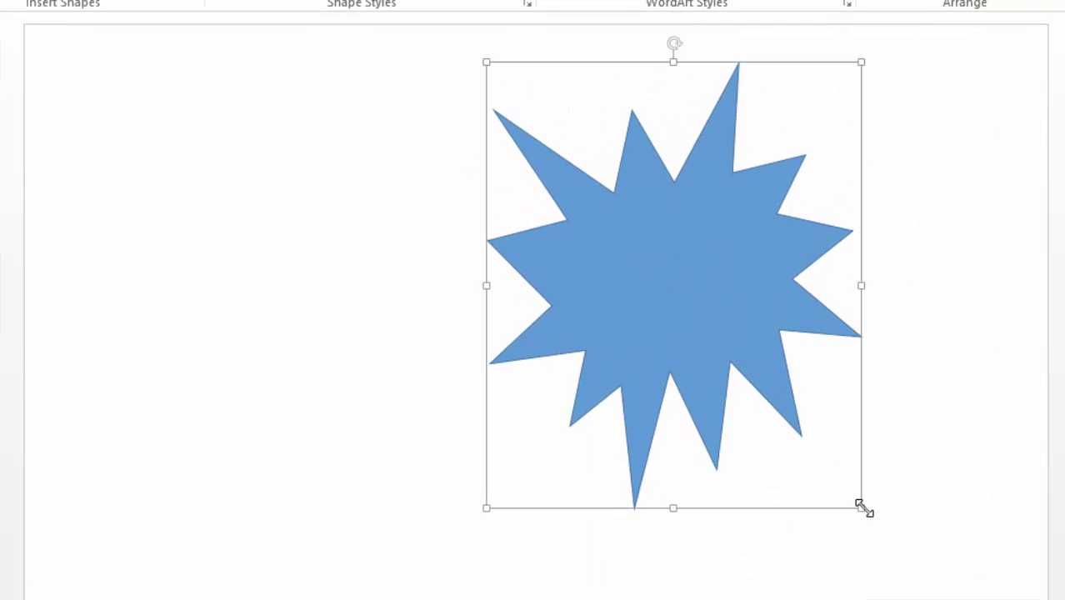
{"action": "left_click_drag", "start_coordinate": [861, 507], "coordinate": [1010, 587]}
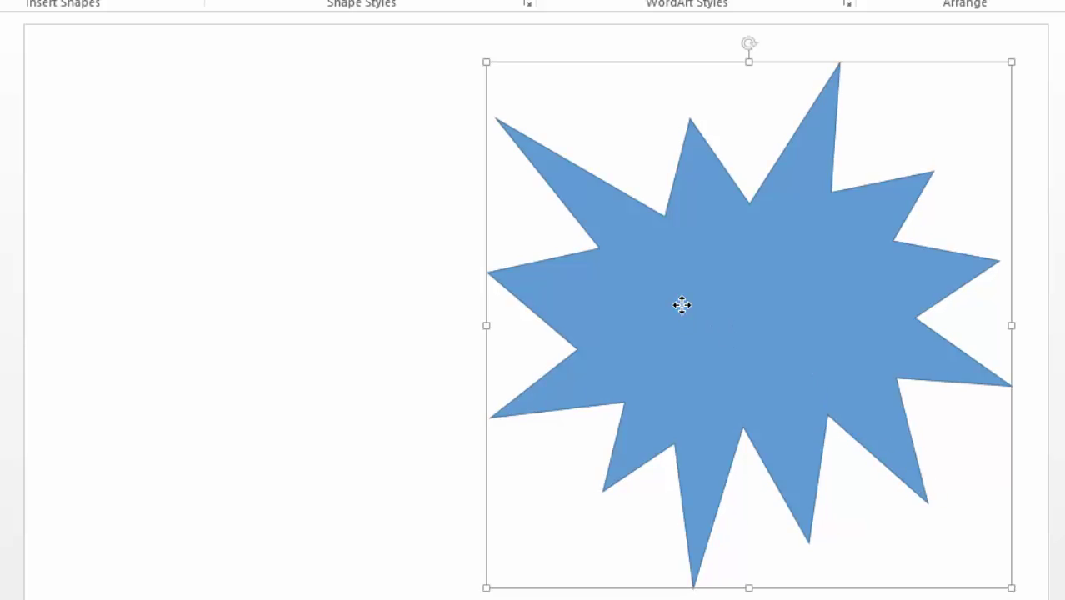
{"action": "left_click_drag", "start_coordinate": [681, 305], "coordinate": [705, 305]}
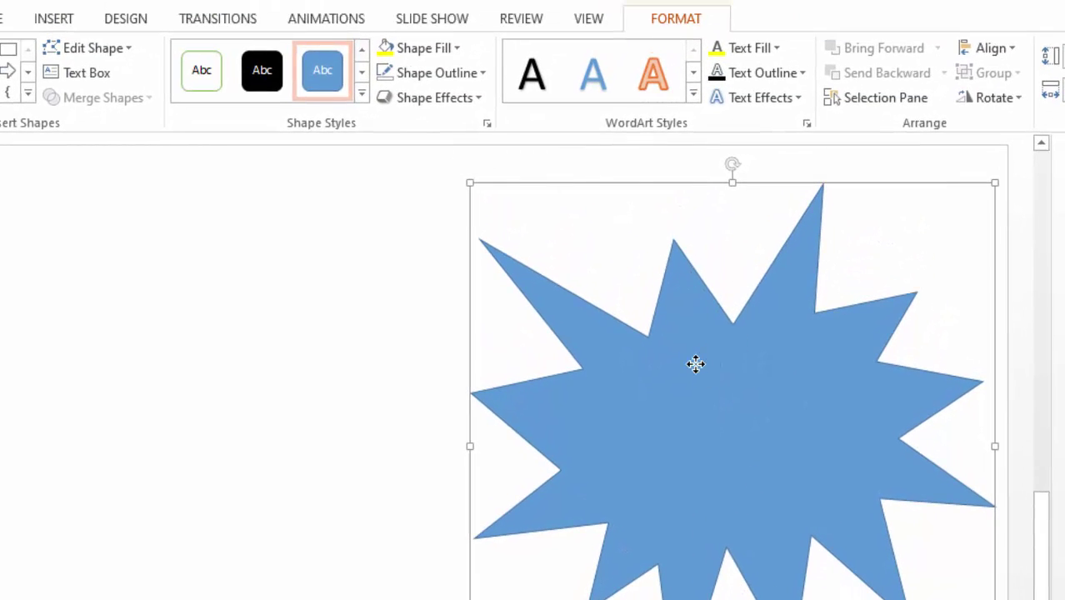
Fill the explosion shape with the Isaac newton picture from the Downloads folder.
{"action": "left_click", "coordinate": [458, 49]}
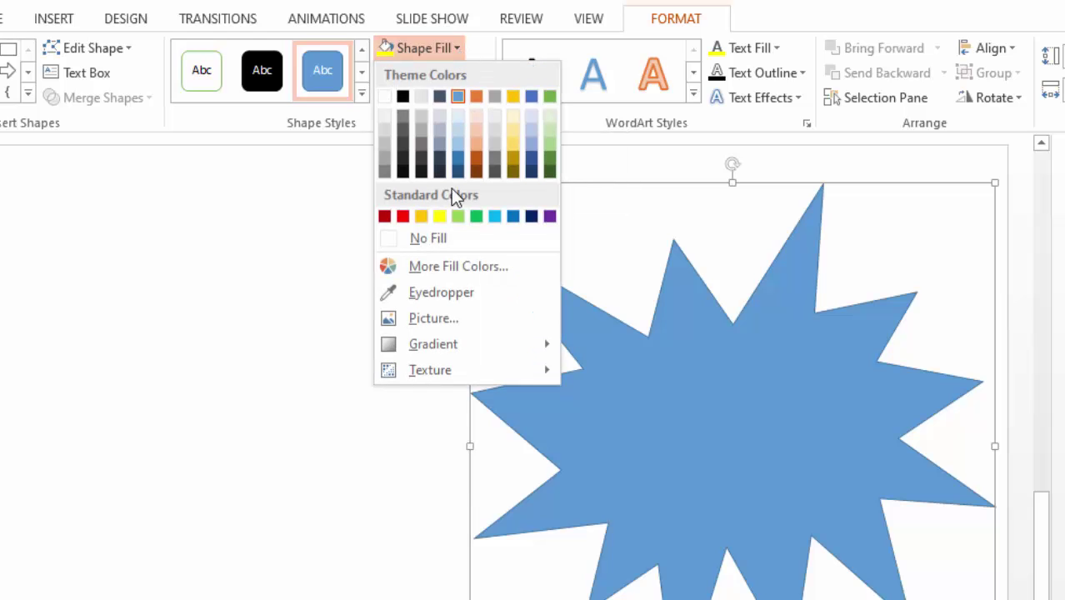
{"action": "left_click", "coordinate": [441, 318]}
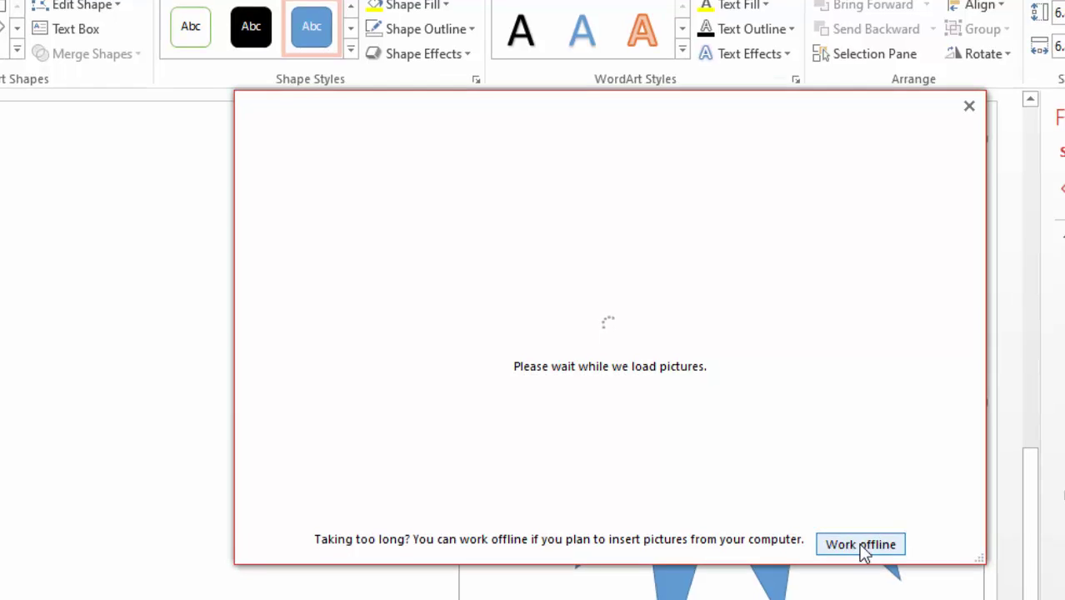
{"action": "left_click", "coordinate": [860, 547]}
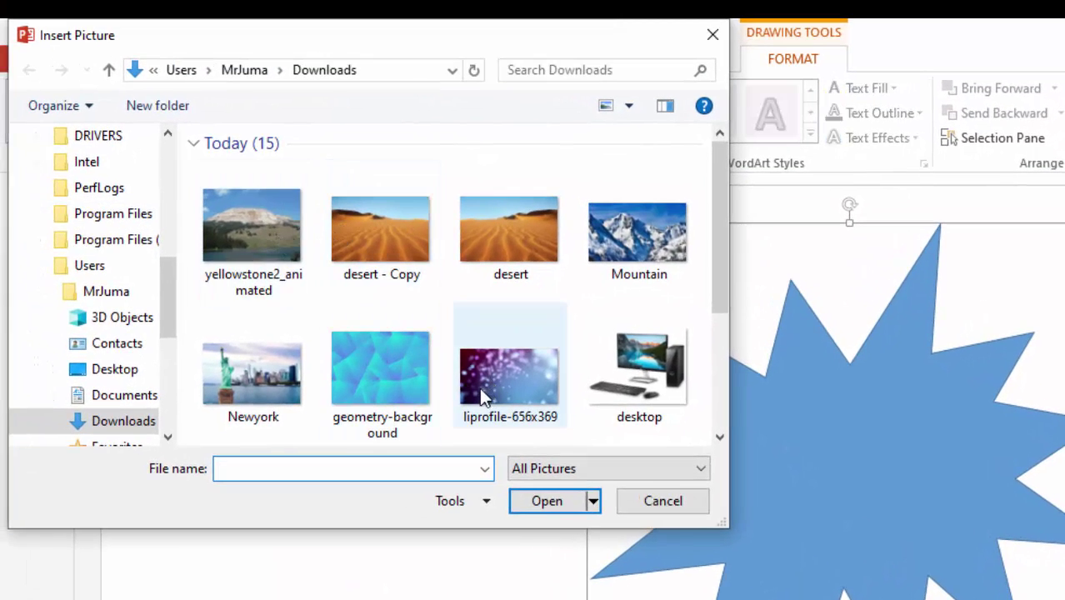
{"action": "scroll", "coordinate": [530, 329], "scroll_direction": "down", "scroll_amount": 3}
{"action": "left_click", "coordinate": [615, 266]}
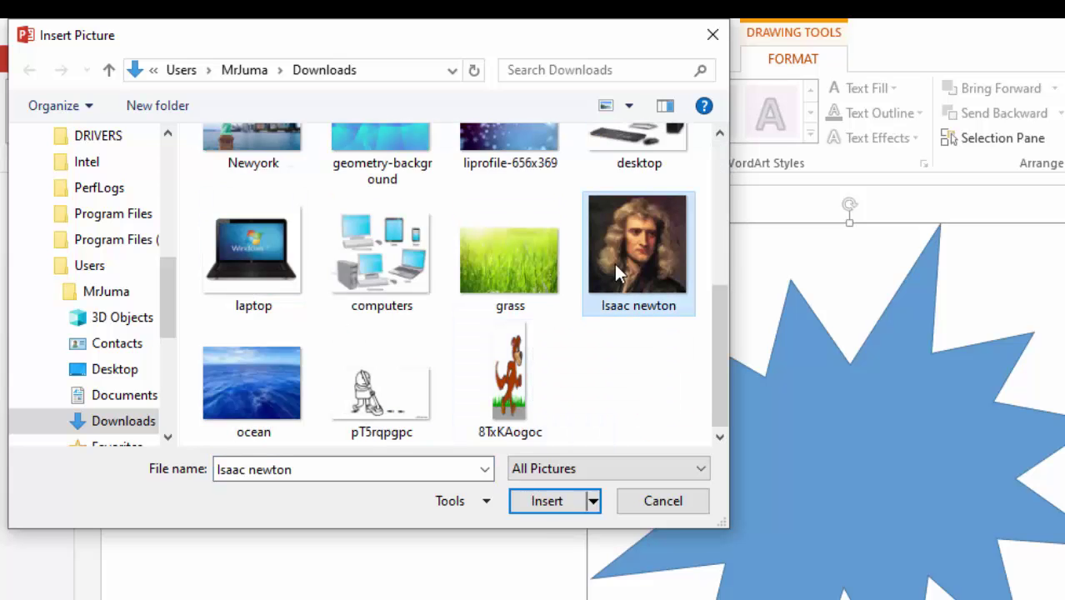
{"action": "left_click", "coordinate": [546, 501]}
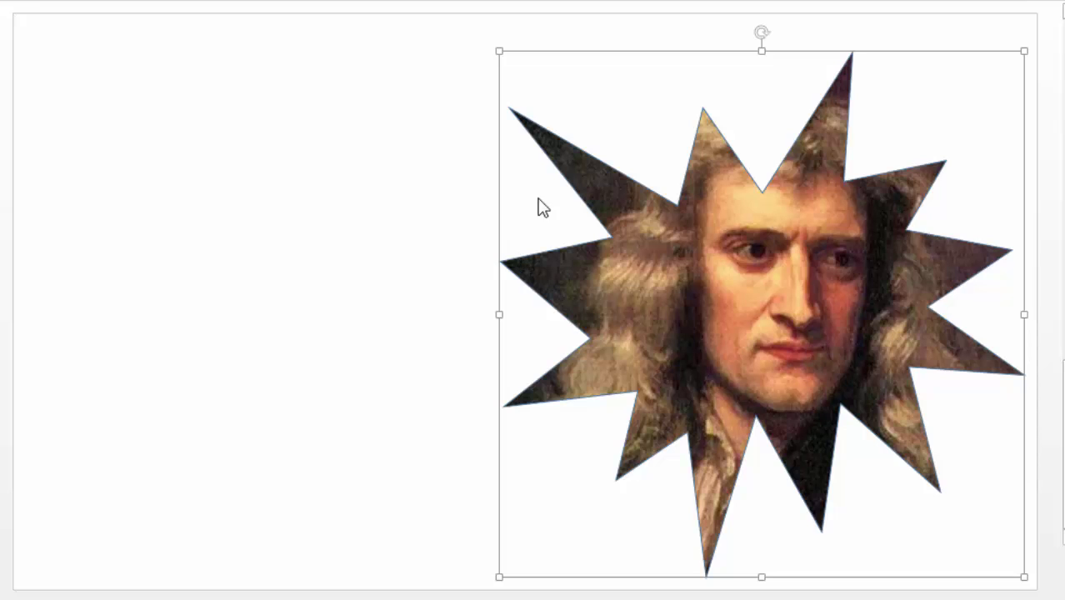
{"action": "left_click", "coordinate": [259, 234]}
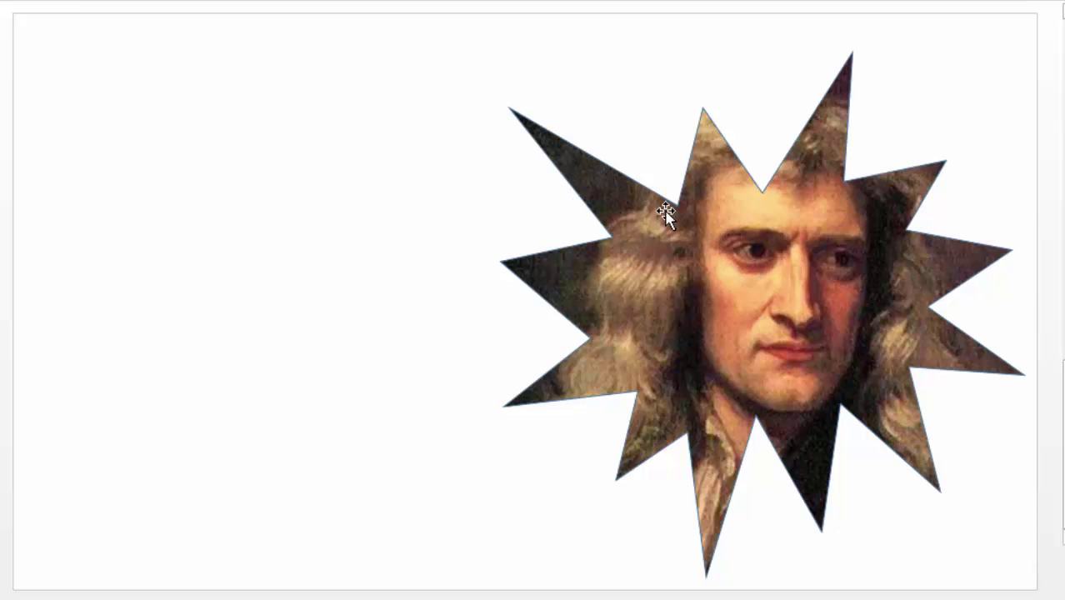
Shift the picture-filled explosion shape slightly up and toward the slide's right edge.
{"action": "left_click", "coordinate": [718, 252]}
{"action": "left_click_drag", "start_coordinate": [718, 251], "coordinate": [727, 235]}
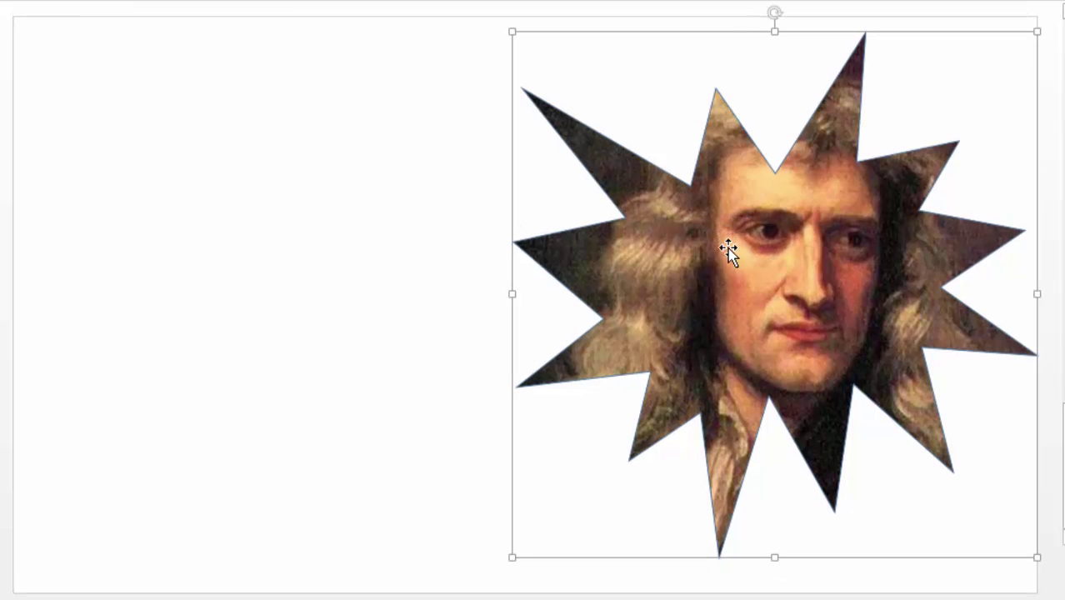
{"action": "left_click", "coordinate": [380, 233]}
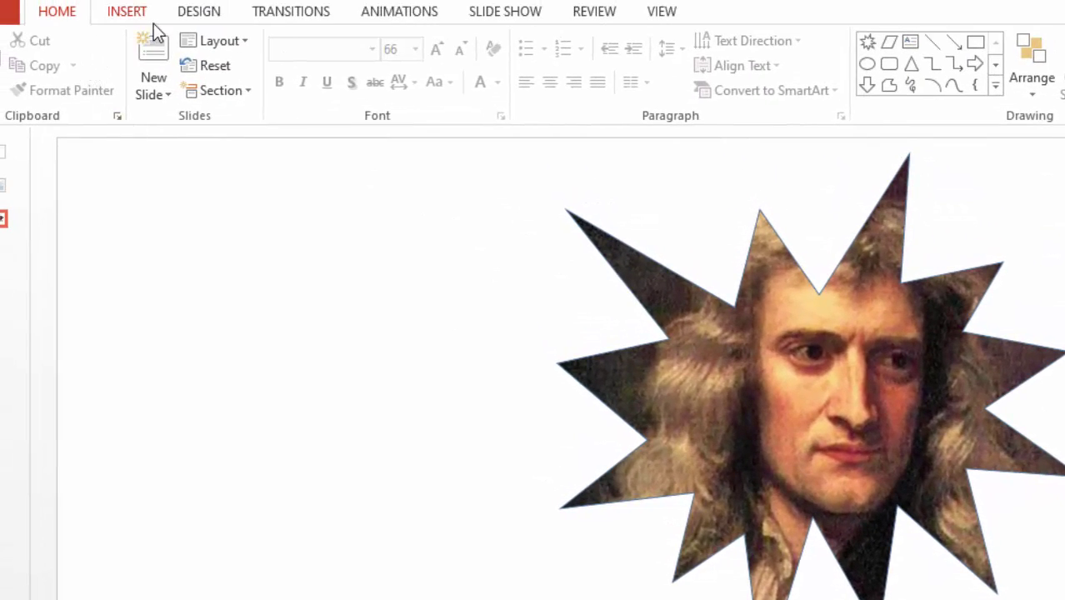
Draw a tall Vertical Scroll shape from Stars and Banners filling the left half of slide 3.
{"action": "left_click", "coordinate": [128, 12]}
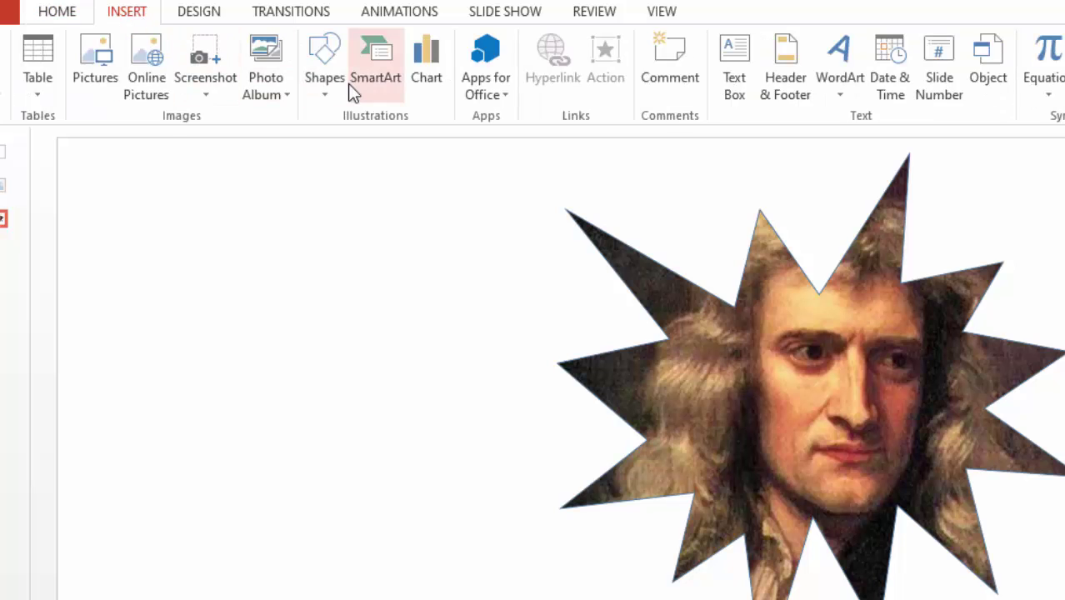
{"action": "left_click", "coordinate": [325, 77]}
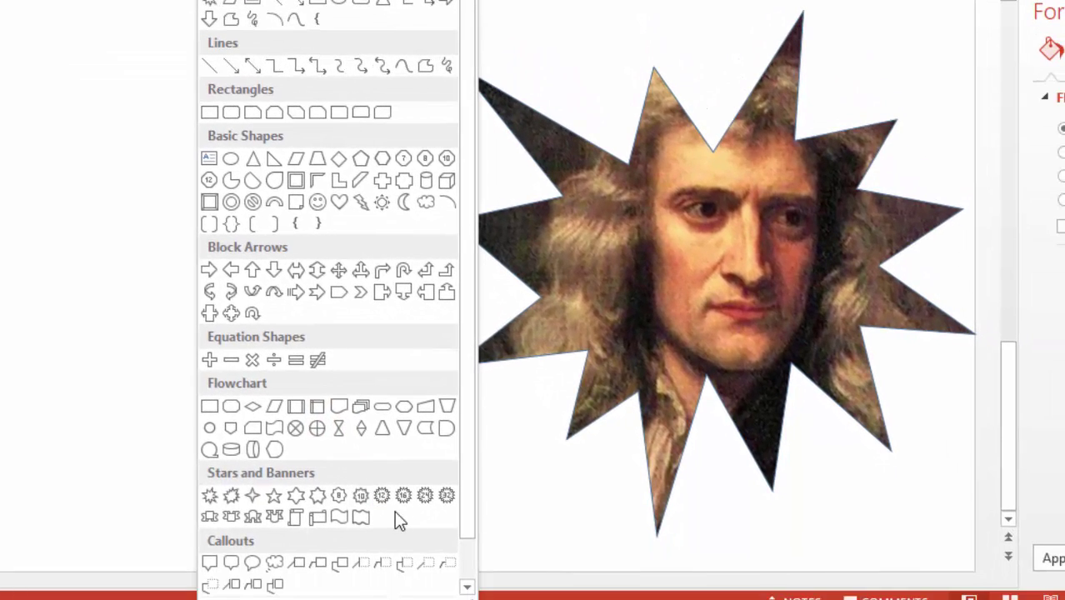
{"action": "left_click", "coordinate": [296, 517]}
{"action": "mouse_move", "coordinate": [36, 29]}
{"action": "left_mouse_down"}
{"action": "mouse_move", "coordinate": [327, 207]}
{"action": "mouse_move", "coordinate": [485, 481]}
{"action": "mouse_move", "coordinate": [484, 561]}
{"action": "mouse_move", "coordinate": [502, 563]}
{"action": "left_mouse_up"}
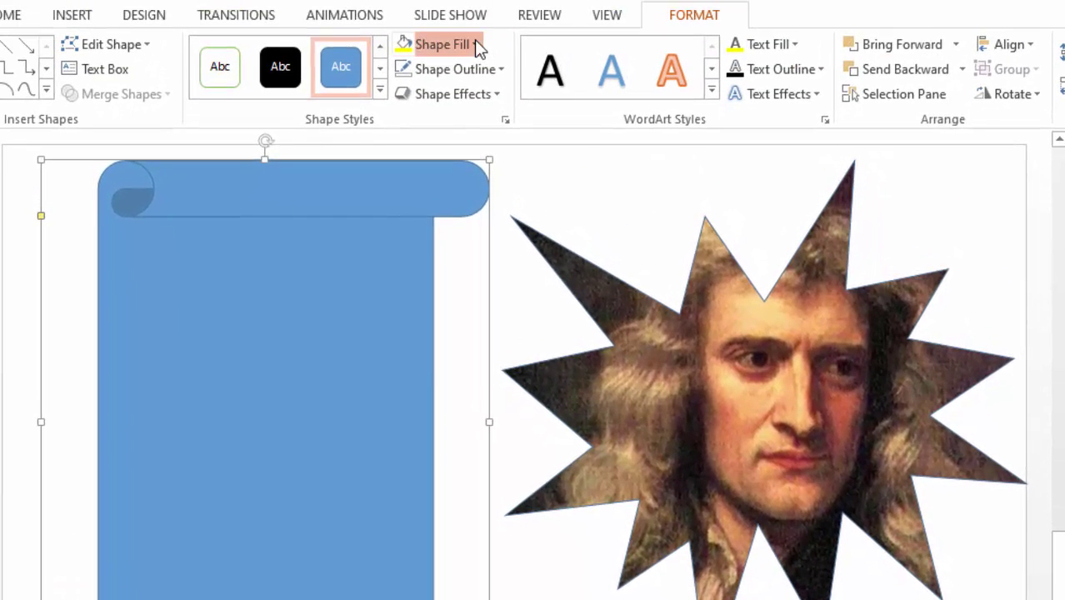
Try a yellow fill on the scroll, settle on Gold, Accent 4, Lighter 60%, and remove its outline.
{"action": "left_click", "coordinate": [475, 41]}
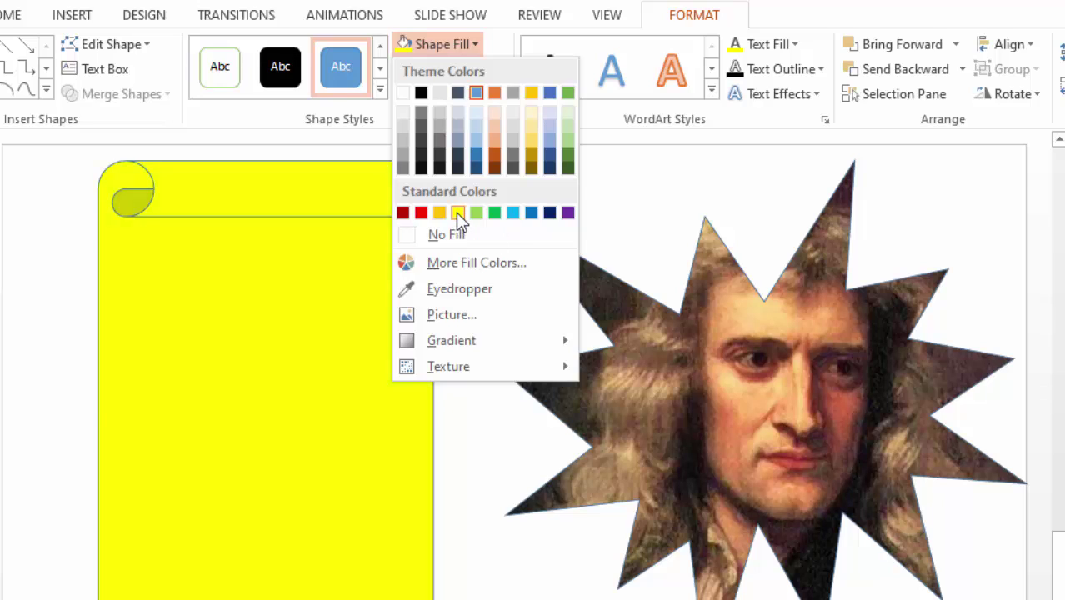
{"action": "left_click", "coordinate": [459, 213]}
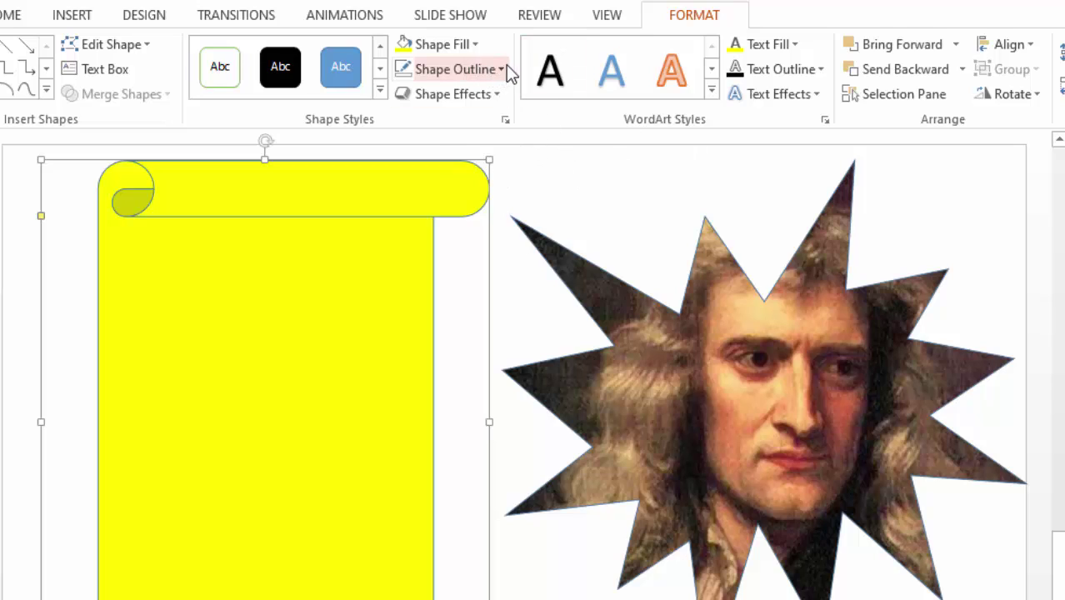
{"action": "left_click", "coordinate": [476, 45]}
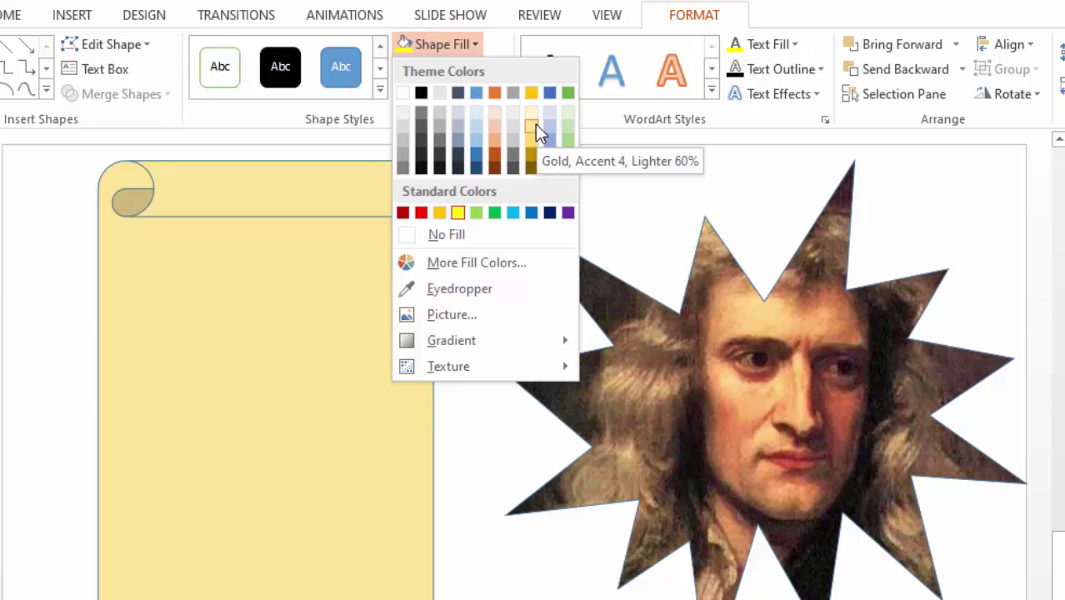
{"action": "left_click", "coordinate": [535, 124]}
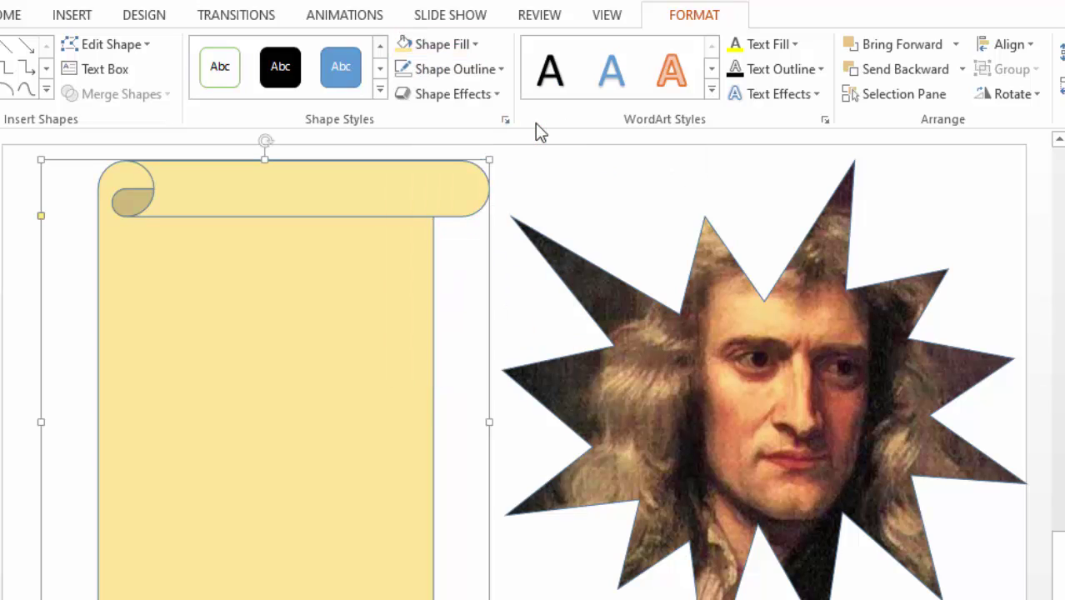
{"action": "left_click", "coordinate": [500, 70]}
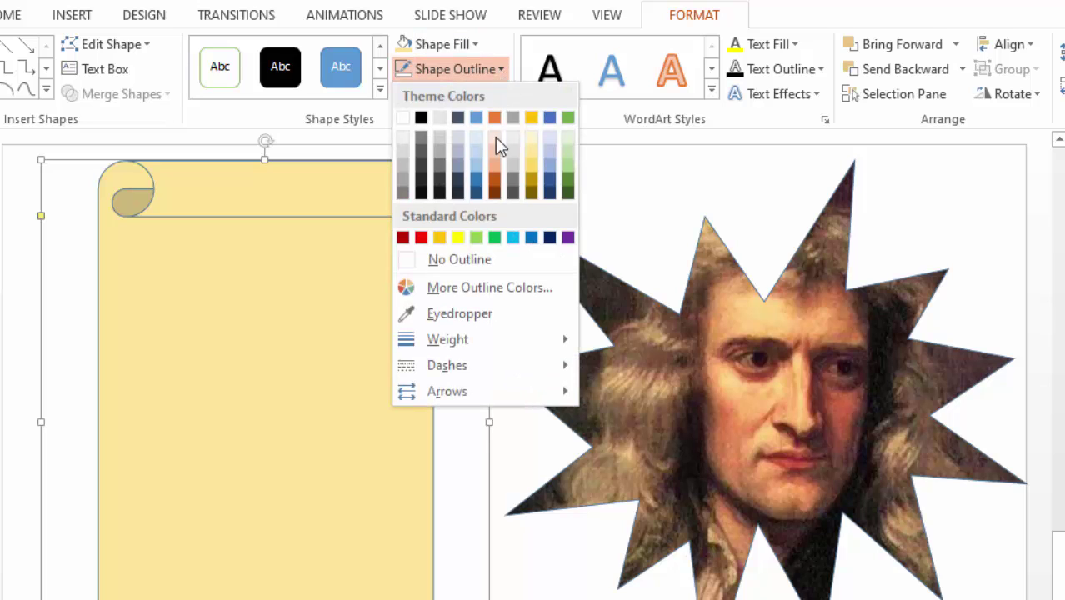
{"action": "left_click", "coordinate": [455, 260]}
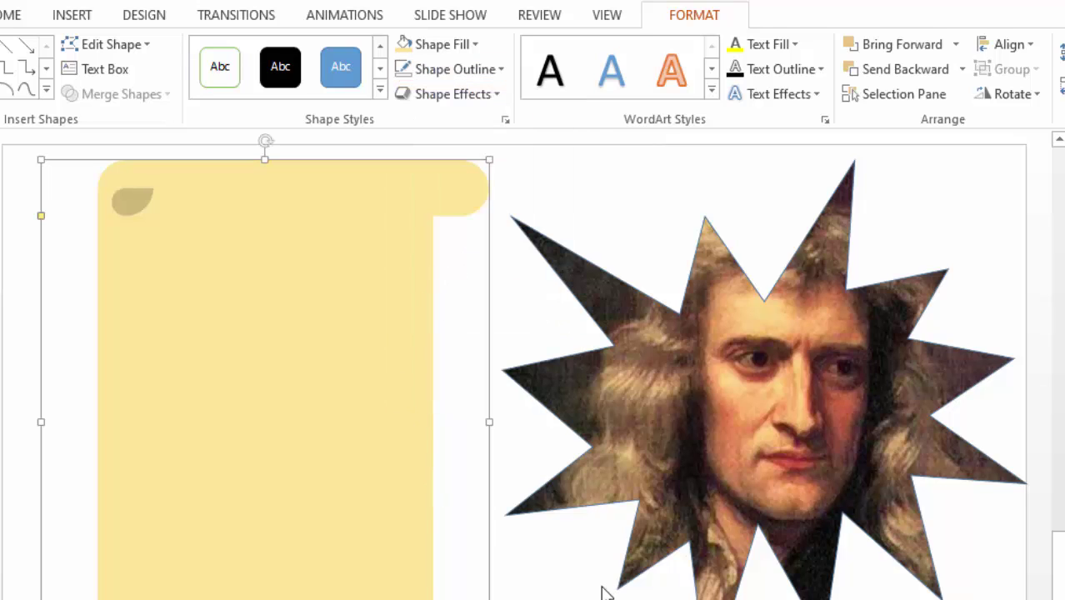
{"action": "key", "text": "Escape"}
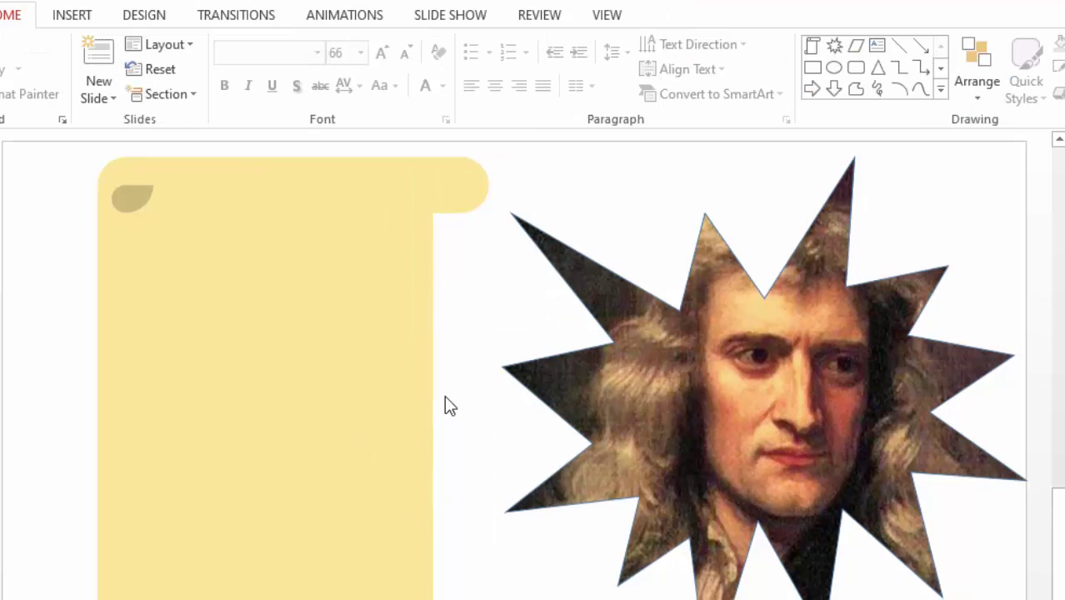
Start a text box for the scroll shape on slide 3.
{"action": "left_click", "coordinate": [71, 17]}
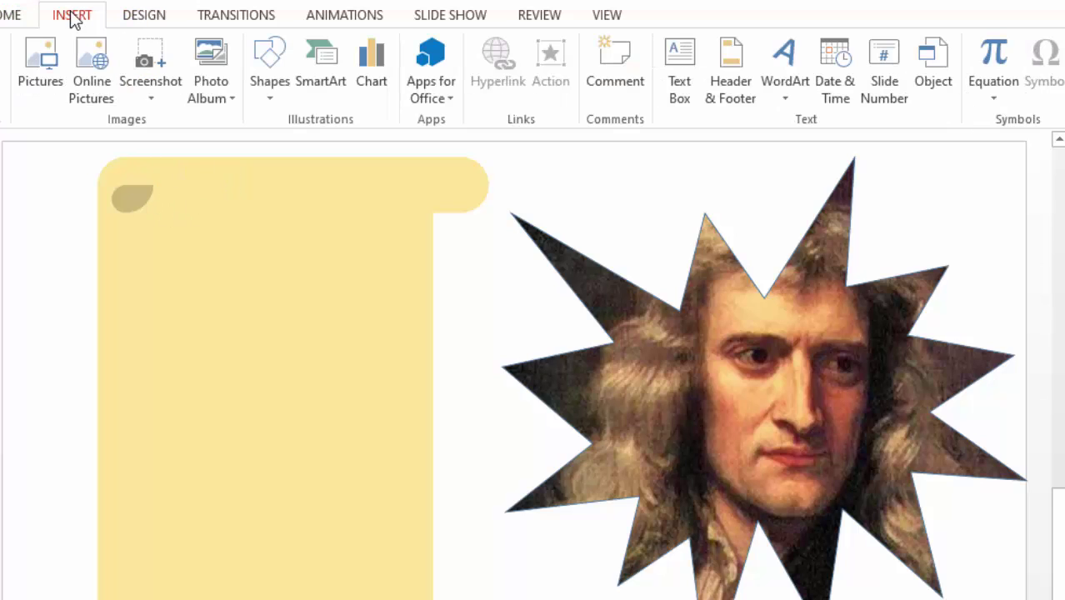
{"action": "left_click", "coordinate": [677, 87]}
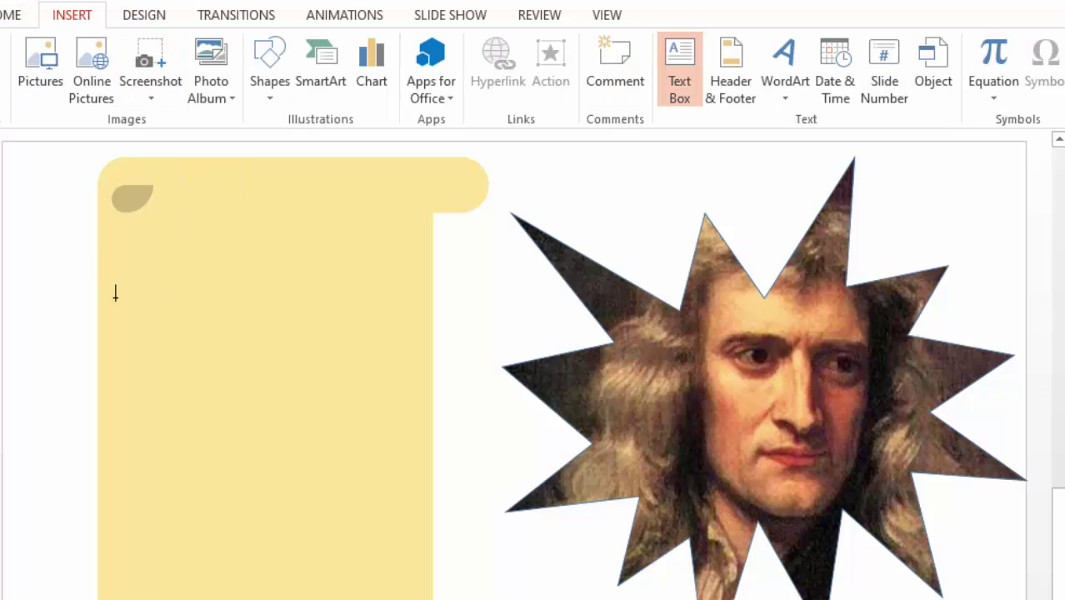
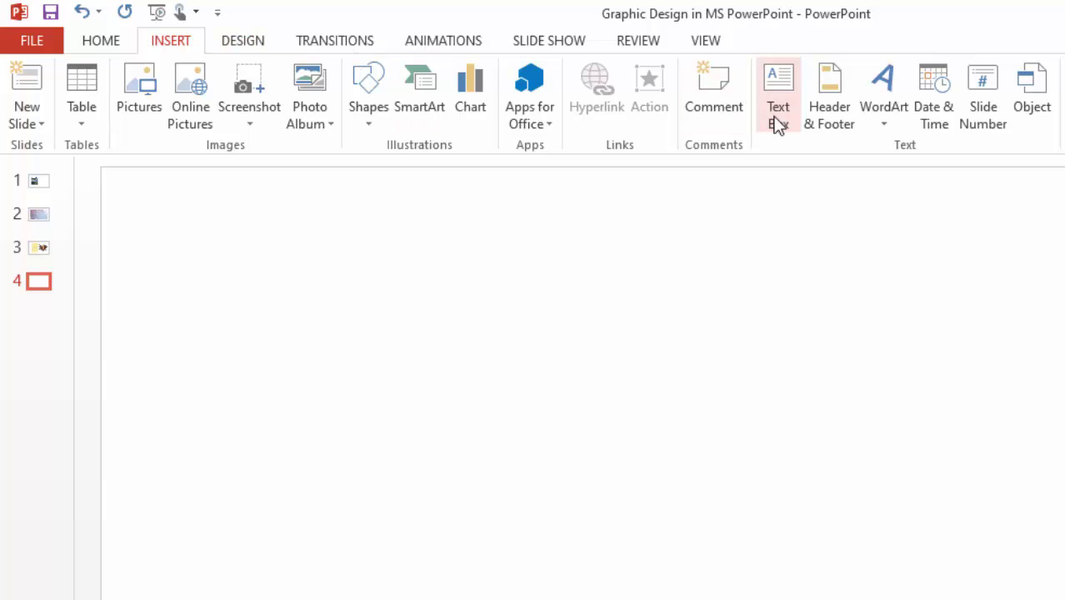
Draw a wide text box in the upper part of slide 4 and enter "Chicago City" in it.
{"action": "left_click", "coordinate": [777, 115]}
{"action": "mouse_move", "coordinate": [227, 247]}
{"action": "left_mouse_down"}
{"action": "mouse_move", "coordinate": [1045, 533]}
{"action": "mouse_move", "coordinate": [1037, 471]}
{"action": "mouse_move", "coordinate": [1045, 474]}
{"action": "left_mouse_up"}
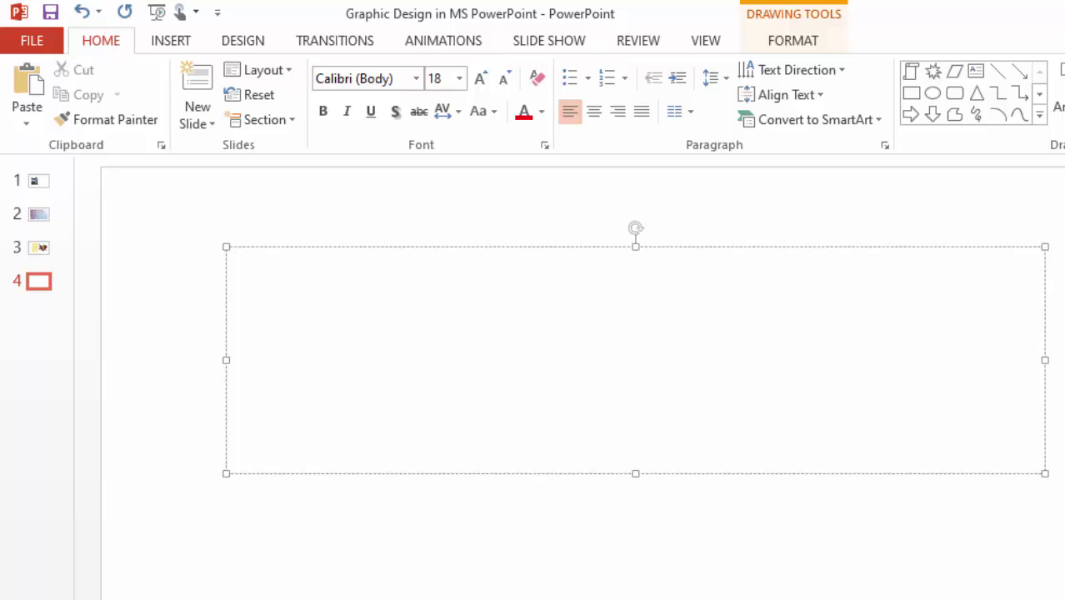
{"action": "type", "text": "Chicago City"}
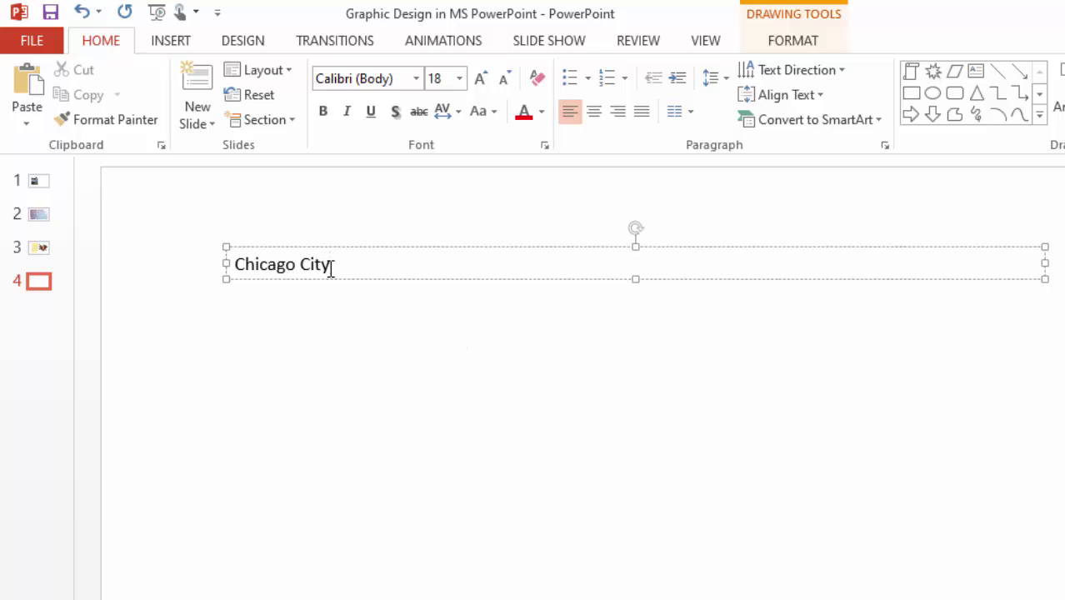
Set the font of the "Chicago City" text to Cooper Black.
{"action": "left_click_drag", "start_coordinate": [331, 269], "coordinate": [169, 265]}
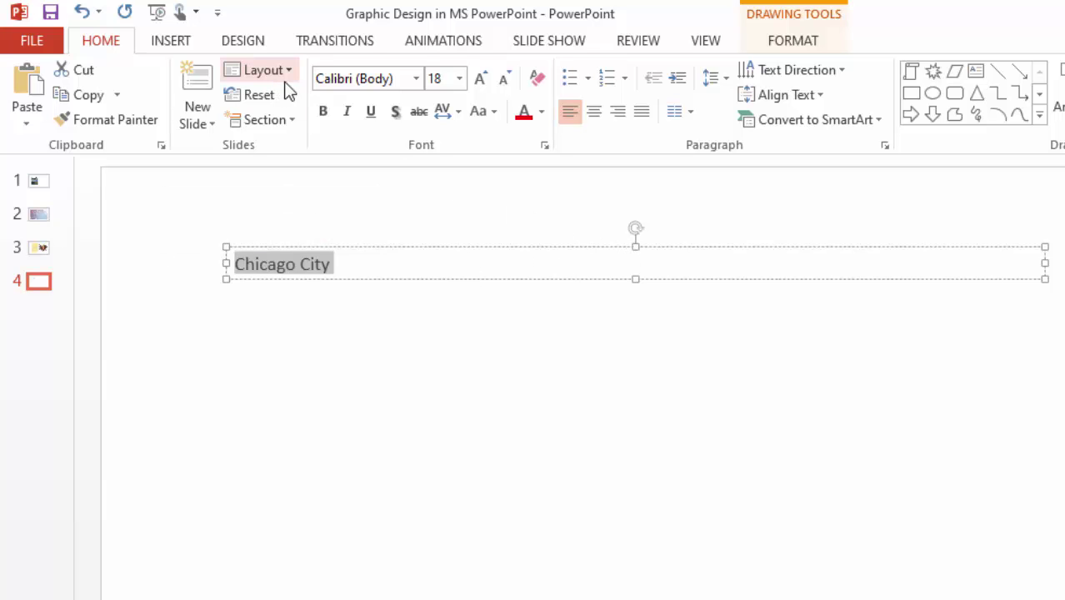
{"action": "left_click", "coordinate": [345, 79]}
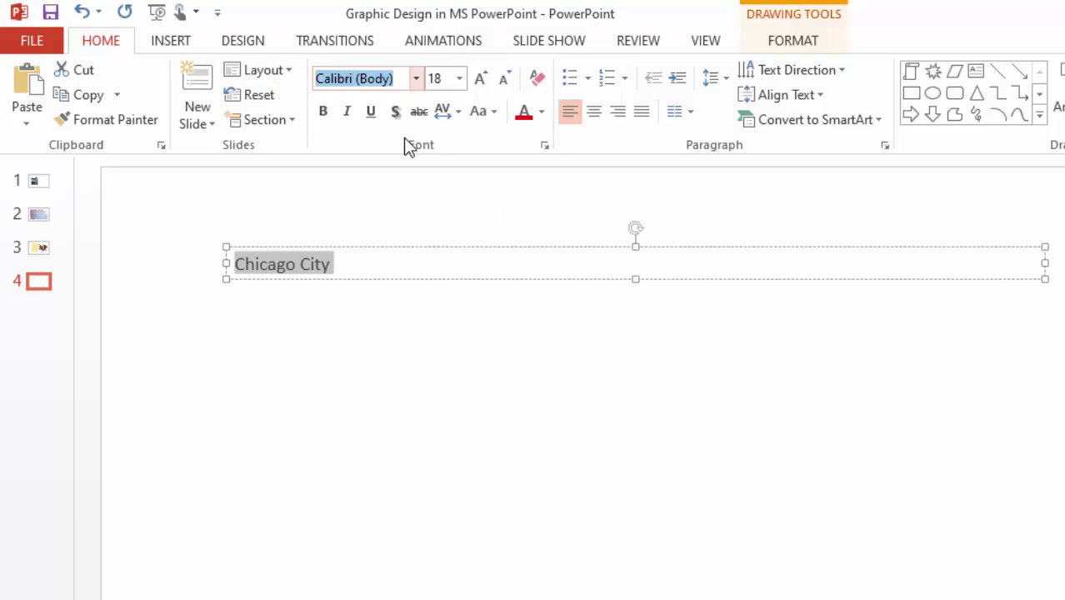
{"action": "type", "text": "Cooper Black"}
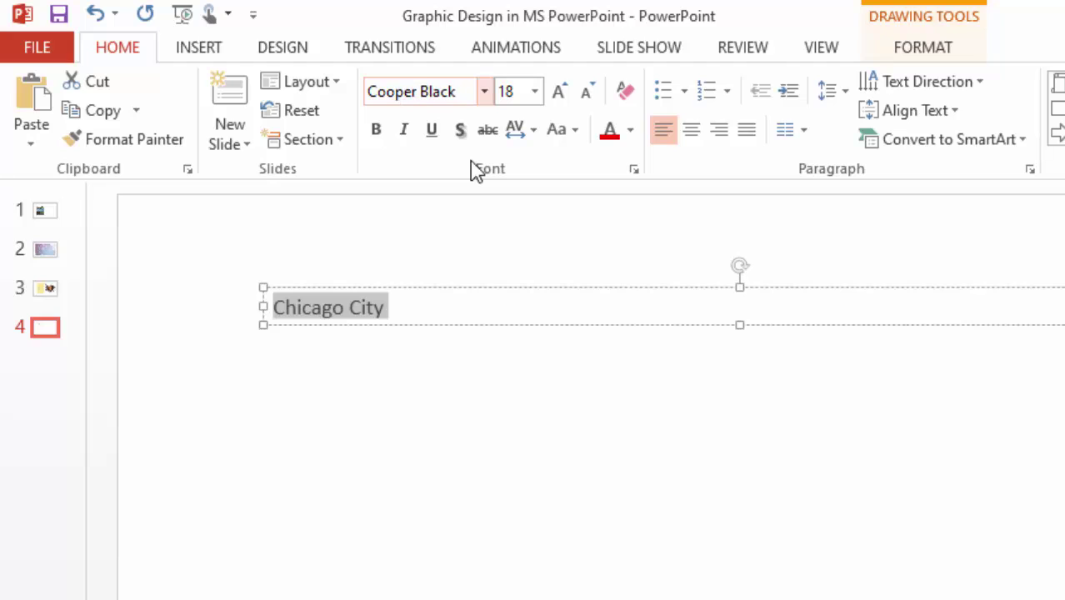
{"action": "key", "text": "Return"}
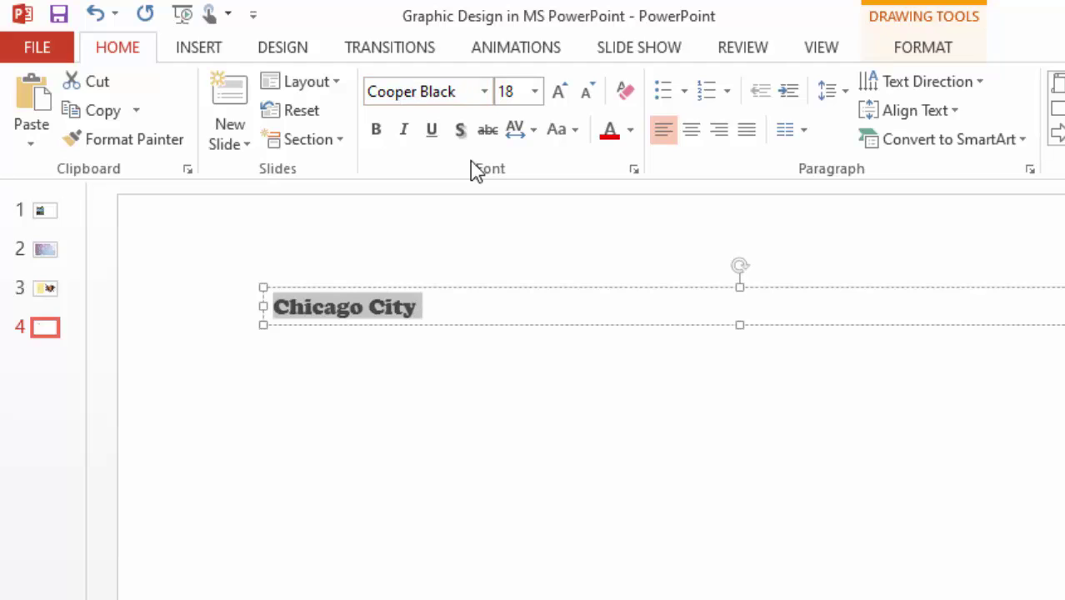
Enlarge the "Chicago City" text step by step to 115 pt.
{"action": "left_click", "coordinate": [559, 93]}
{"action": "left_click", "coordinate": [558, 93]}
{"action": "left_click", "coordinate": [558, 94]}
{"action": "left_click", "coordinate": [558, 93]}
{"action": "left_click", "coordinate": [559, 94]}
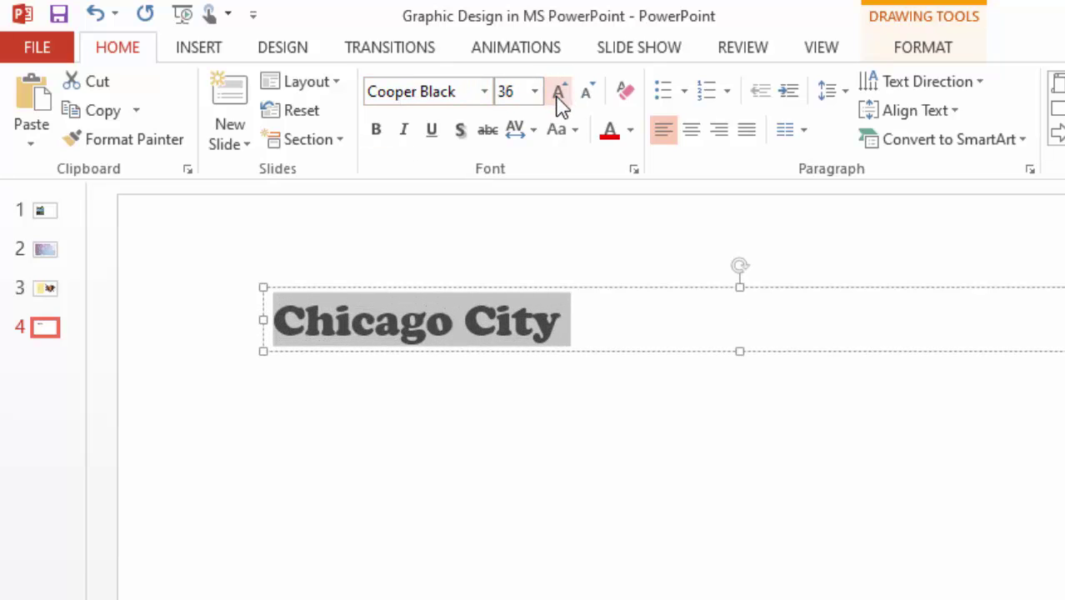
{"action": "left_click", "coordinate": [558, 93]}
{"action": "left_click", "coordinate": [558, 94]}
{"action": "left_click", "coordinate": [558, 93]}
{"action": "left_click", "coordinate": [558, 93]}
{"action": "left_click", "coordinate": [559, 94]}
{"action": "left_click", "coordinate": [558, 93]}
{"action": "left_click", "coordinate": [558, 93]}
{"action": "left_click", "coordinate": [558, 93]}
{"action": "left_click", "coordinate": [559, 93]}
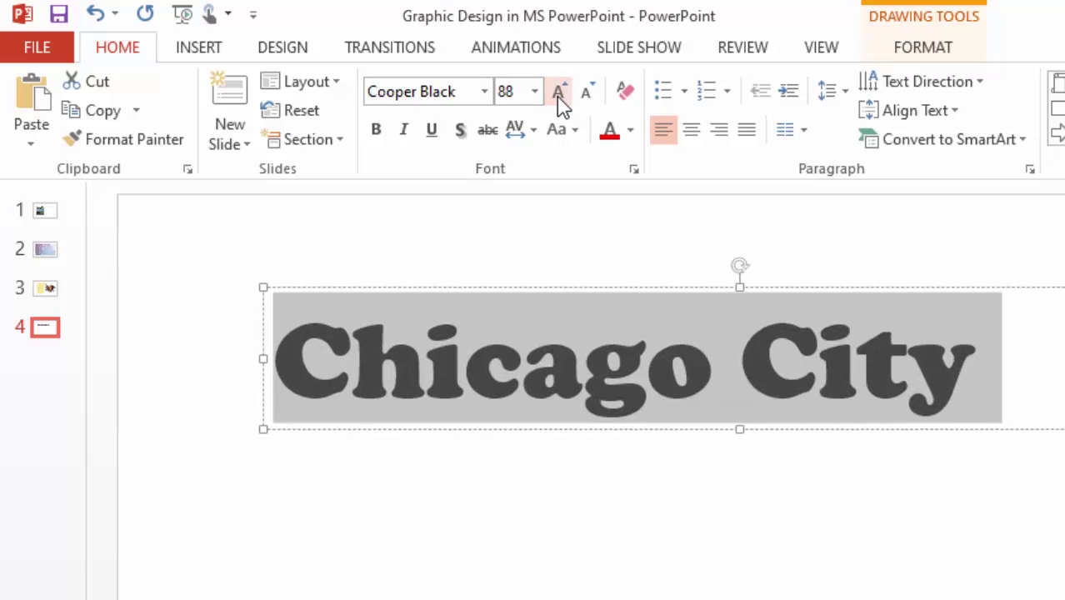
{"action": "left_click", "coordinate": [559, 93]}
{"action": "left_click", "coordinate": [558, 94]}
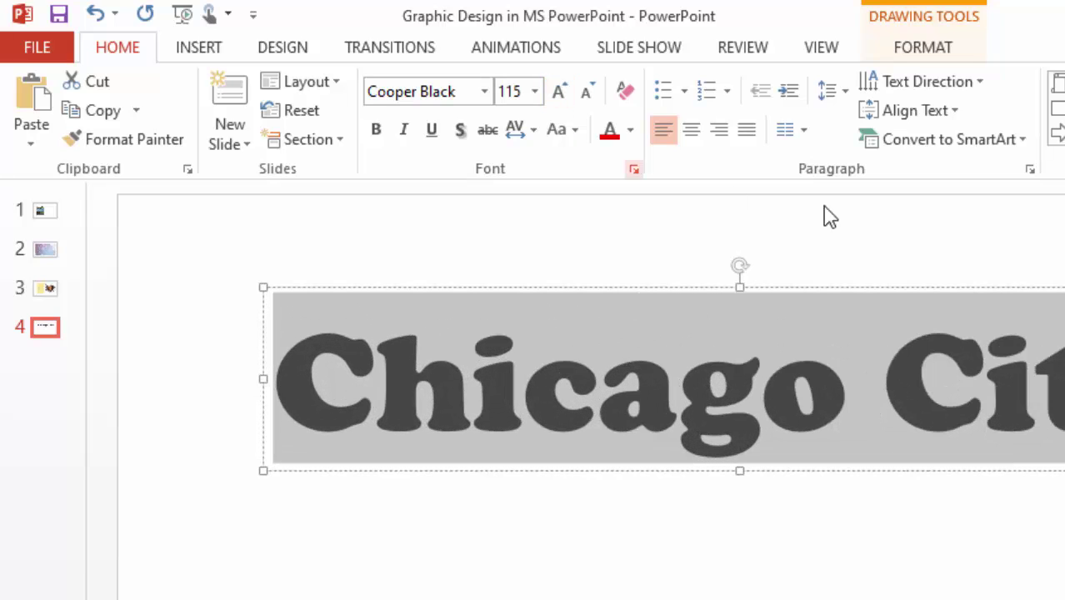
Reduce the whole "Chicago City" text box to 80 pt text.
{"action": "left_click", "coordinate": [941, 288]}
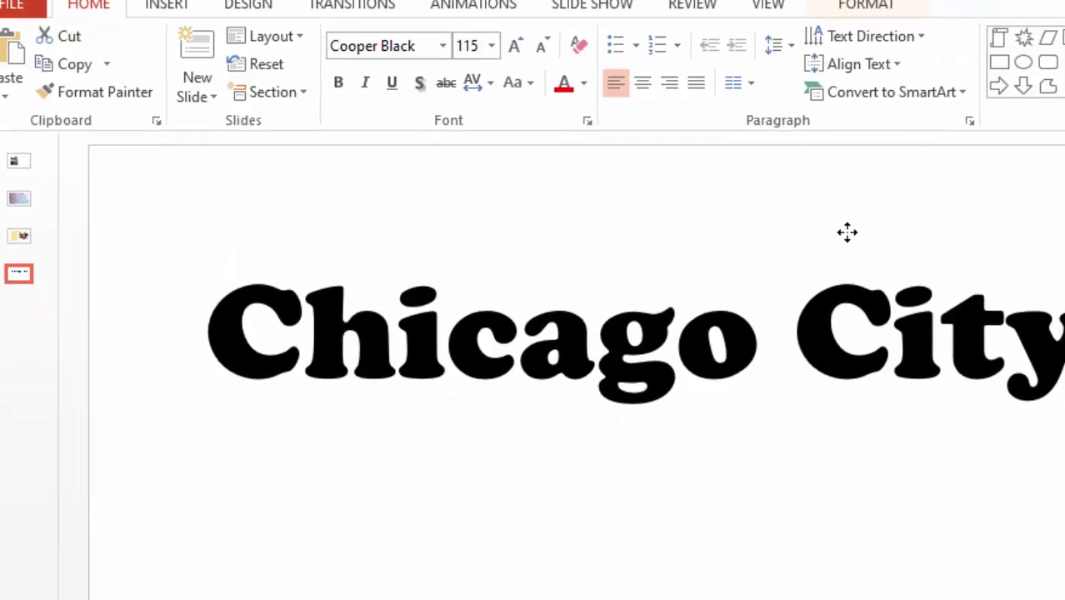
{"action": "key", "text": "ctrl+shift+comma"}
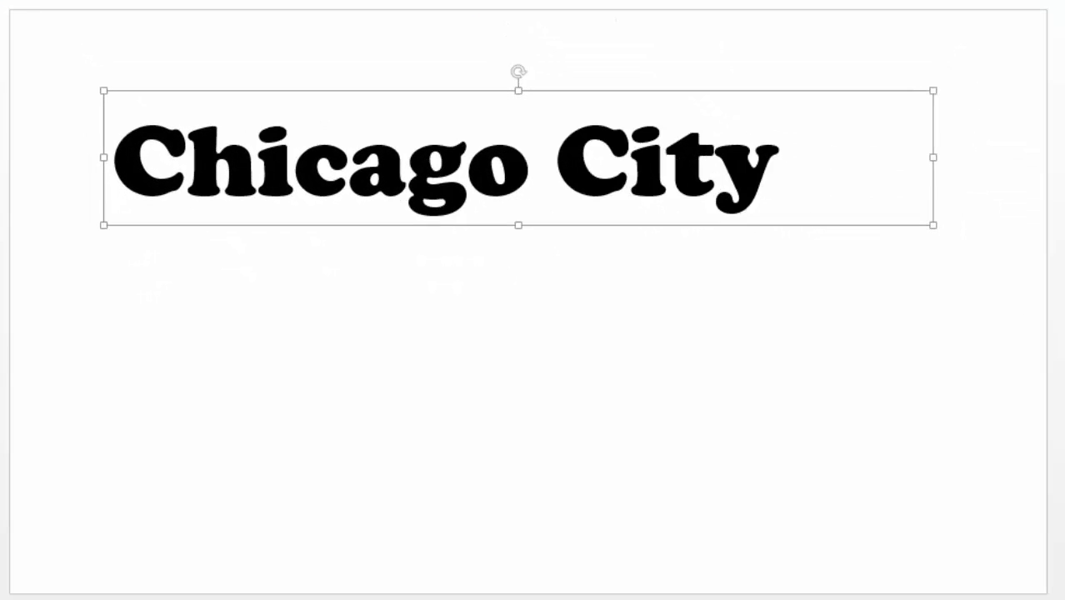
{"action": "key", "text": "ctrl+shift+comma"}
{"action": "key", "text": "ctrl+shift+comma"}
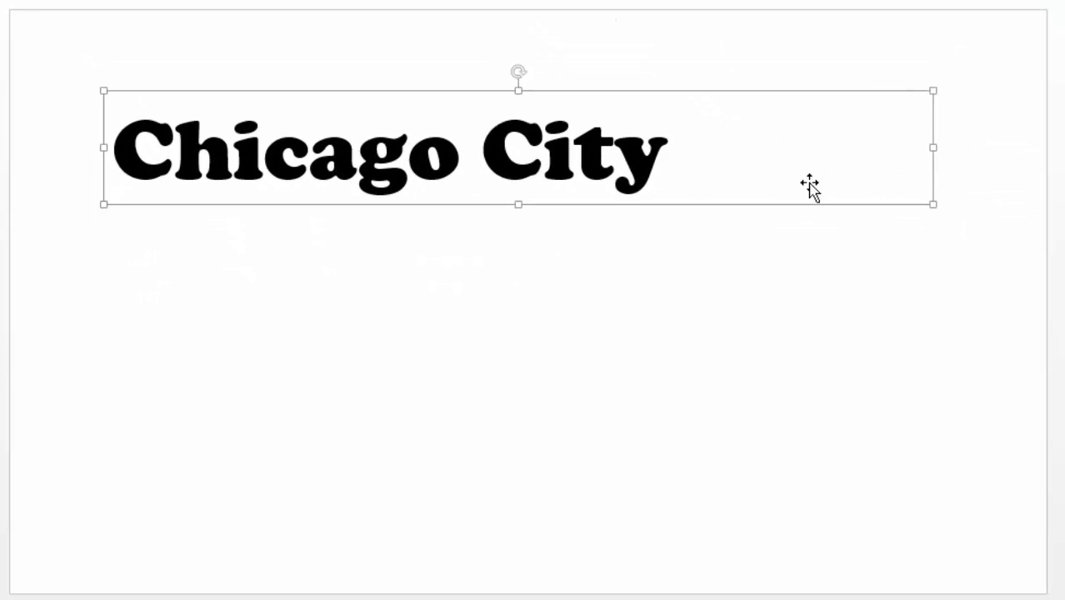
Move the "Chicago City" text box slightly up and left, and narrow it to fit the text.
{"action": "left_click_drag", "start_coordinate": [784, 95], "coordinate": [759, 89]}
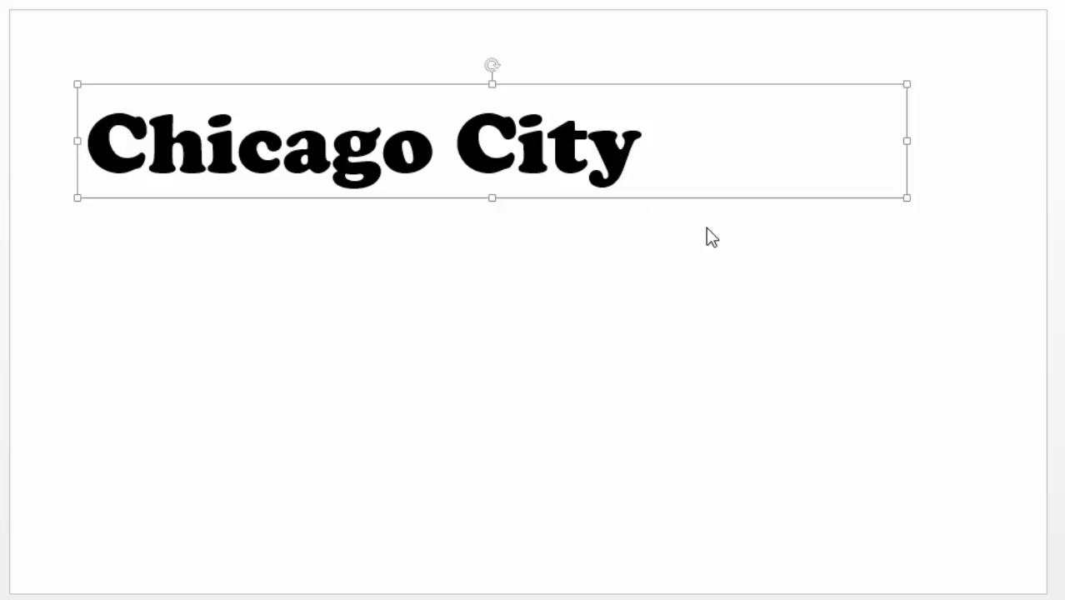
{"action": "left_click_drag", "start_coordinate": [905, 139], "coordinate": [722, 144]}
{"action": "left_click", "coordinate": [401, 329]}
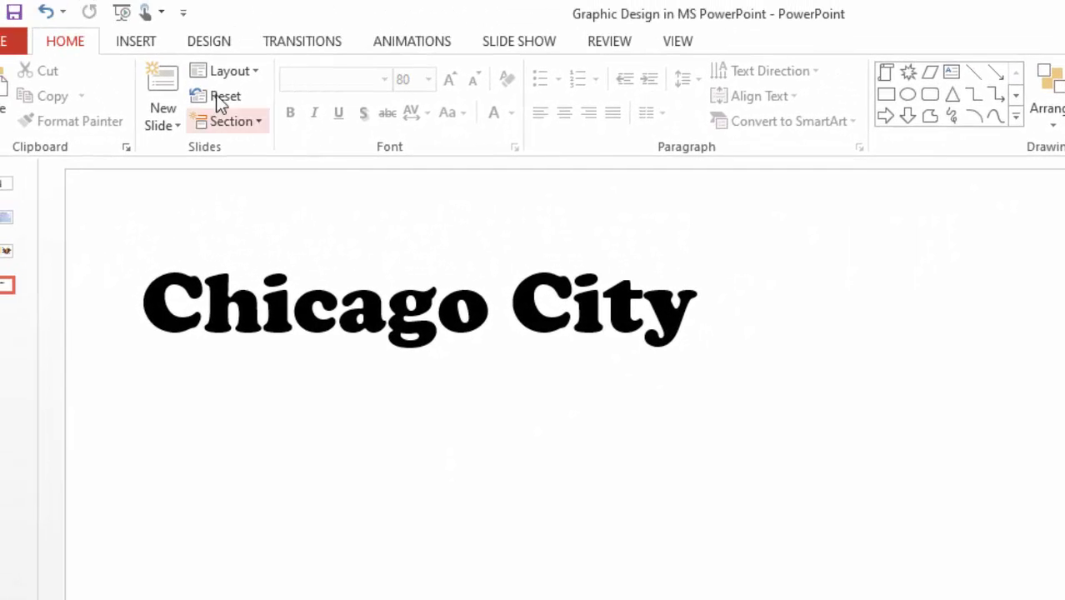
Insert the "ocean" picture from the Downloads folder onto the "Chicago City" slide.
{"action": "left_click", "coordinate": [137, 44]}
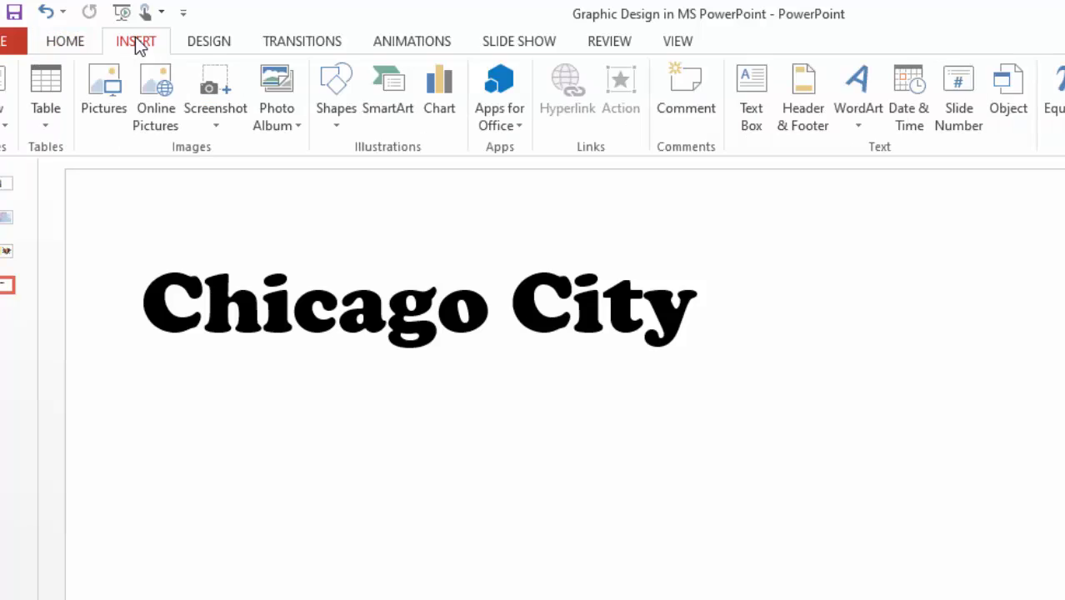
{"action": "left_click", "coordinate": [111, 101]}
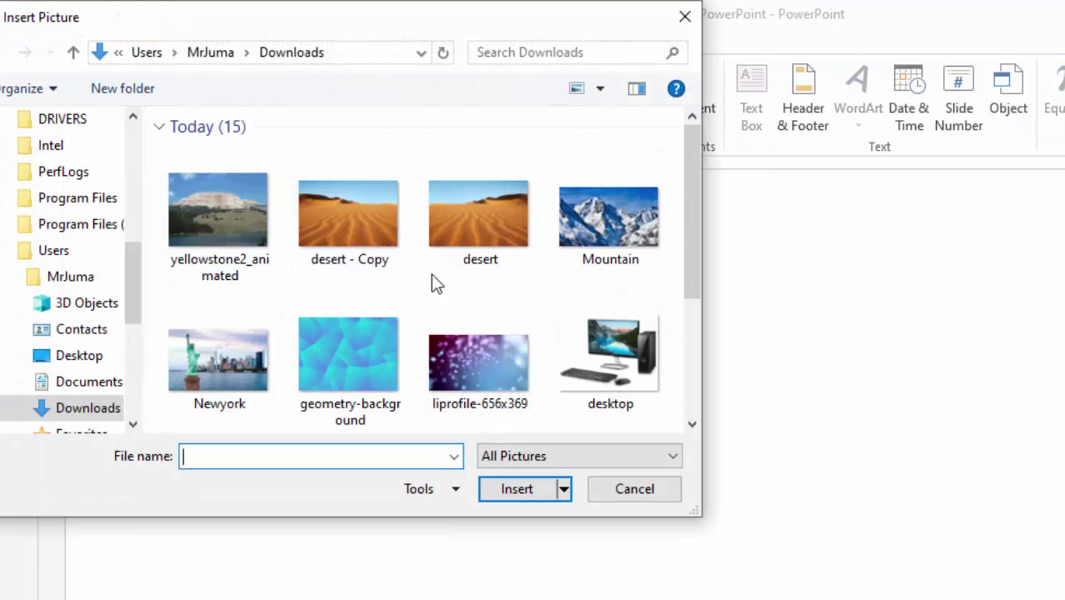
{"action": "scroll", "coordinate": [432, 278], "scroll_direction": "down", "scroll_amount": 2}
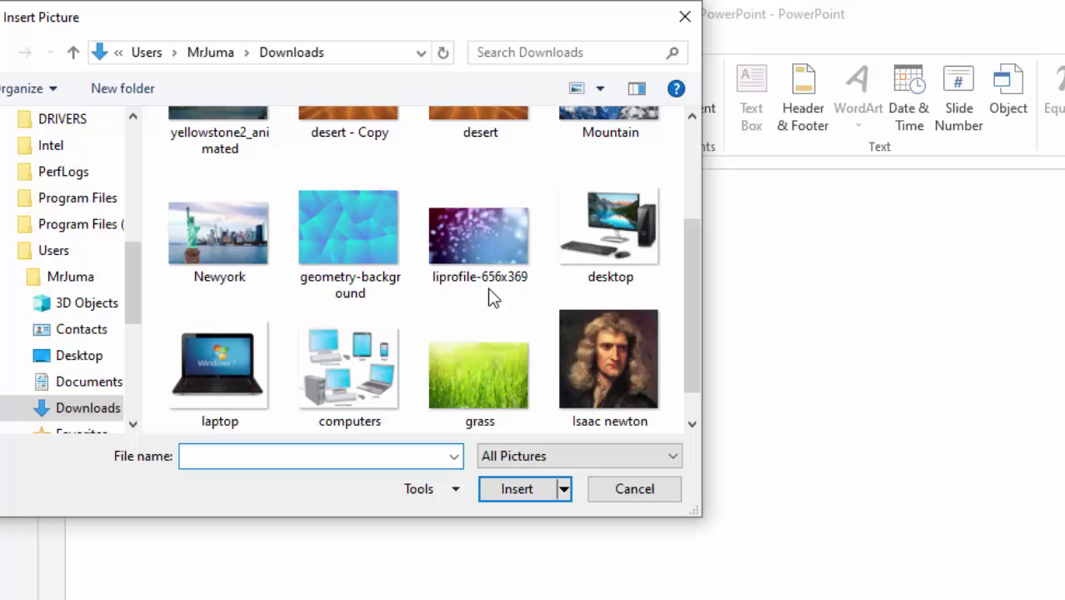
{"action": "scroll", "coordinate": [489, 291], "scroll_direction": "up", "scroll_amount": 3}
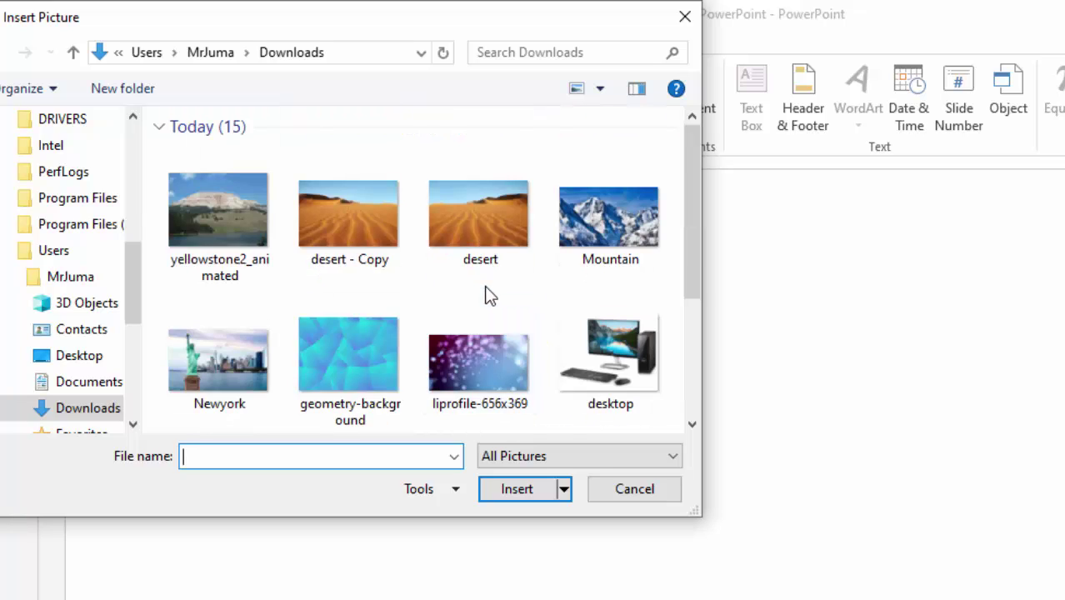
{"action": "scroll", "coordinate": [489, 292], "scroll_direction": "down", "scroll_amount": 3}
{"action": "left_click", "coordinate": [227, 371]}
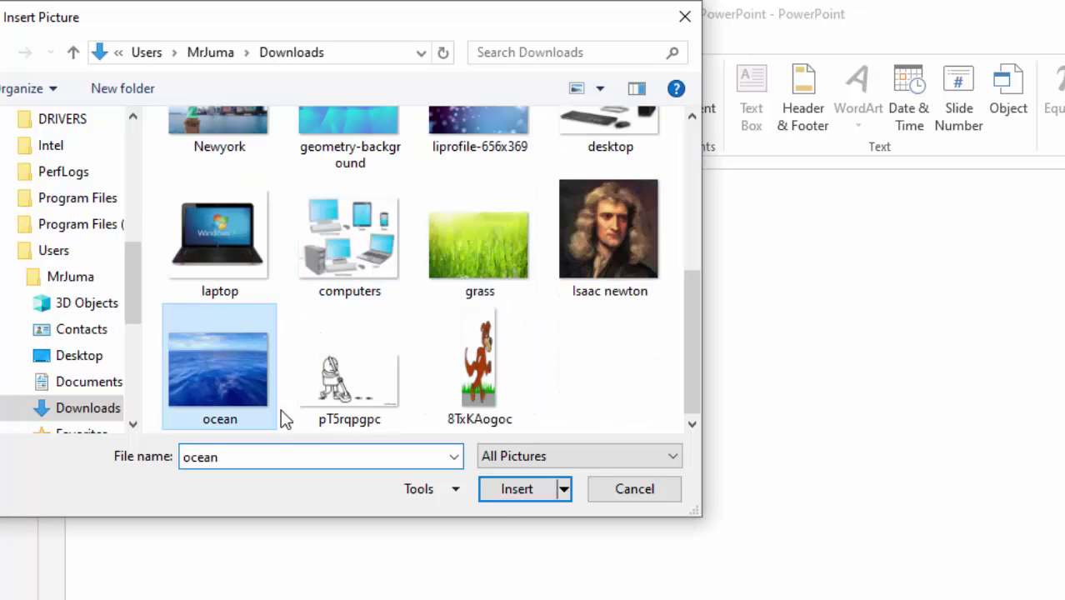
{"action": "left_click", "coordinate": [503, 486]}
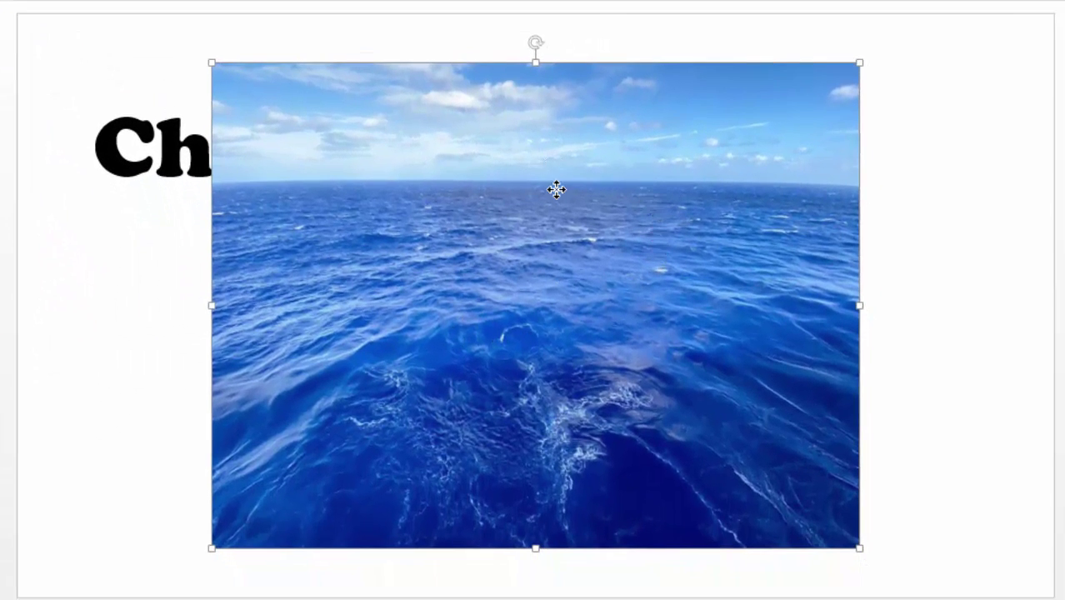
Enlarge the ocean picture and position it so it covers most of the slide.
{"action": "left_click_drag", "start_coordinate": [556, 190], "coordinate": [654, 186]}
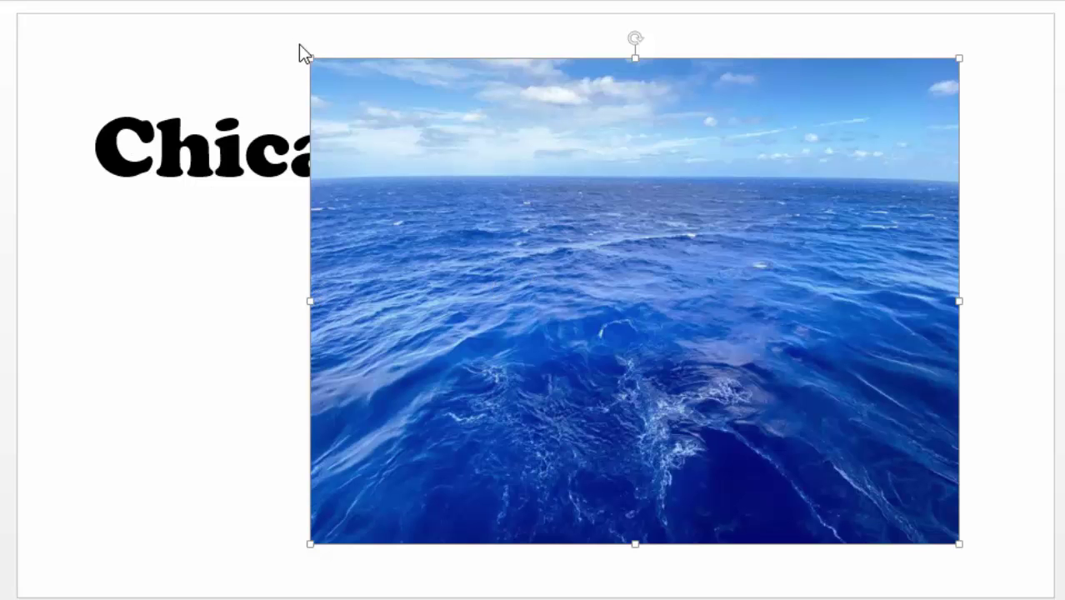
{"action": "left_click_drag", "start_coordinate": [310, 59], "coordinate": [159, 0]}
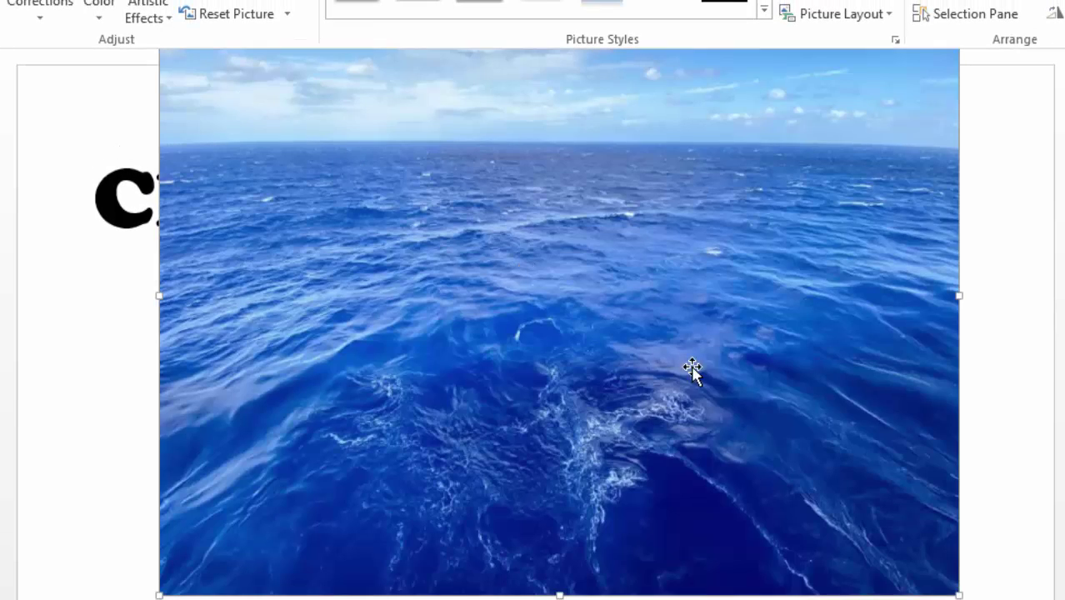
{"action": "left_click_drag", "start_coordinate": [692, 368], "coordinate": [750, 450]}
Bring the "Chicago City" text box in front of the ocean picture and move it right, over the picture's horizon.
{"action": "left_click", "coordinate": [141, 203]}
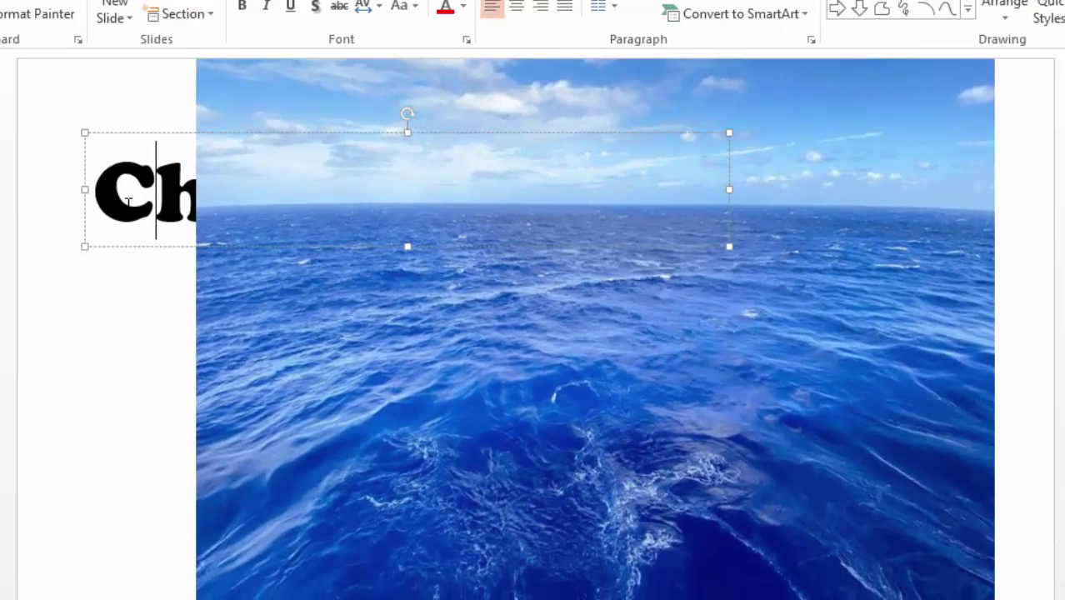
{"action": "left_click", "coordinate": [140, 133]}
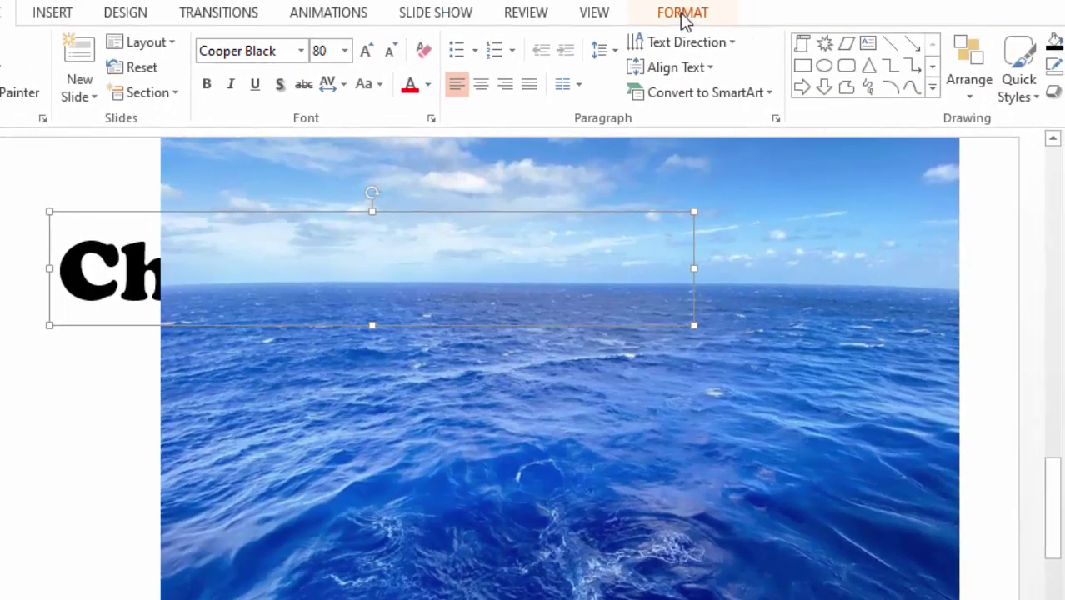
{"action": "left_click", "coordinate": [670, 42]}
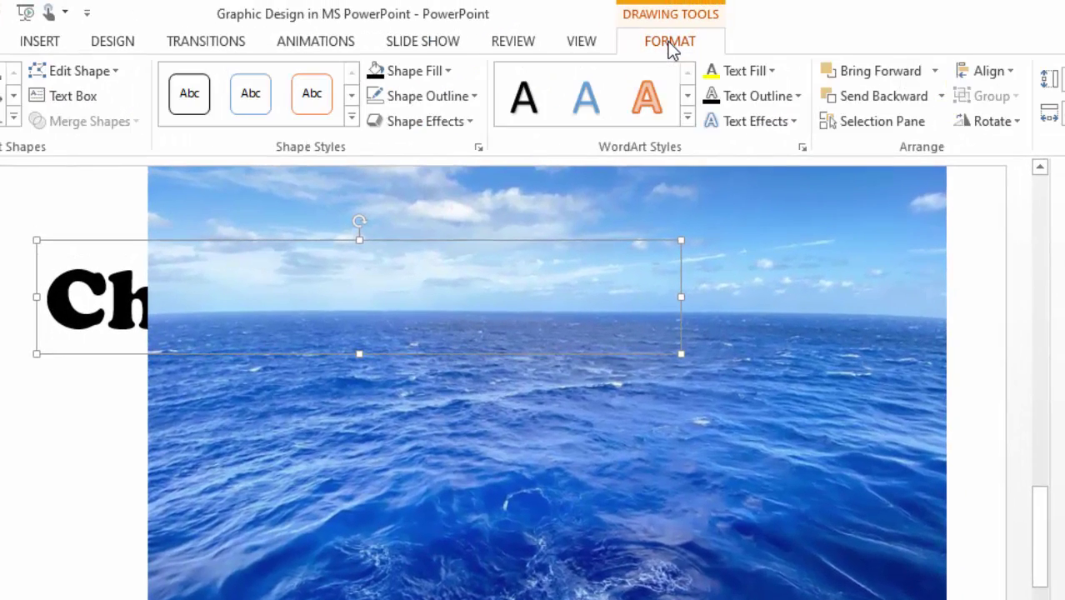
{"action": "left_click", "coordinate": [866, 75]}
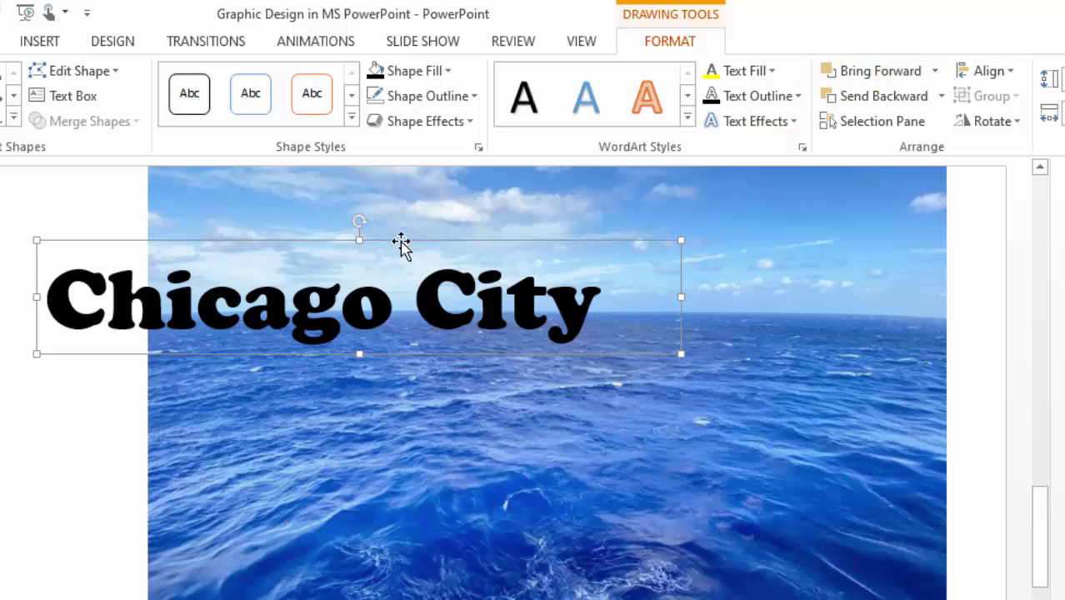
{"action": "left_click_drag", "start_coordinate": [411, 240], "coordinate": [636, 249]}
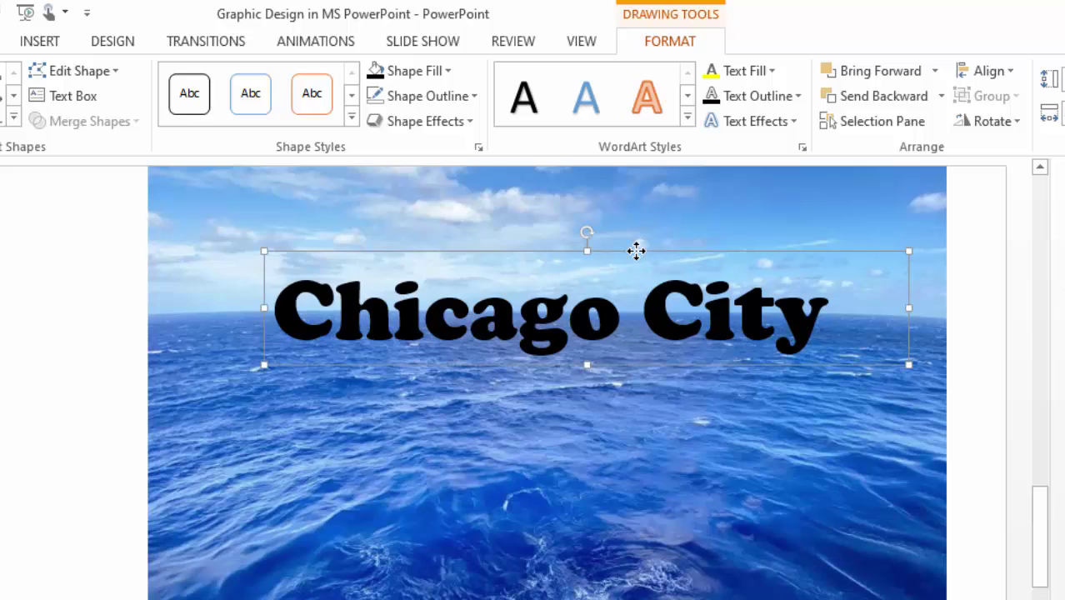
Merge the ocean picture and the "Chicago City" text with Intersect, and move the picture-filled text to the slide's upper left.
{"action": "left_click", "coordinate": [199, 388]}
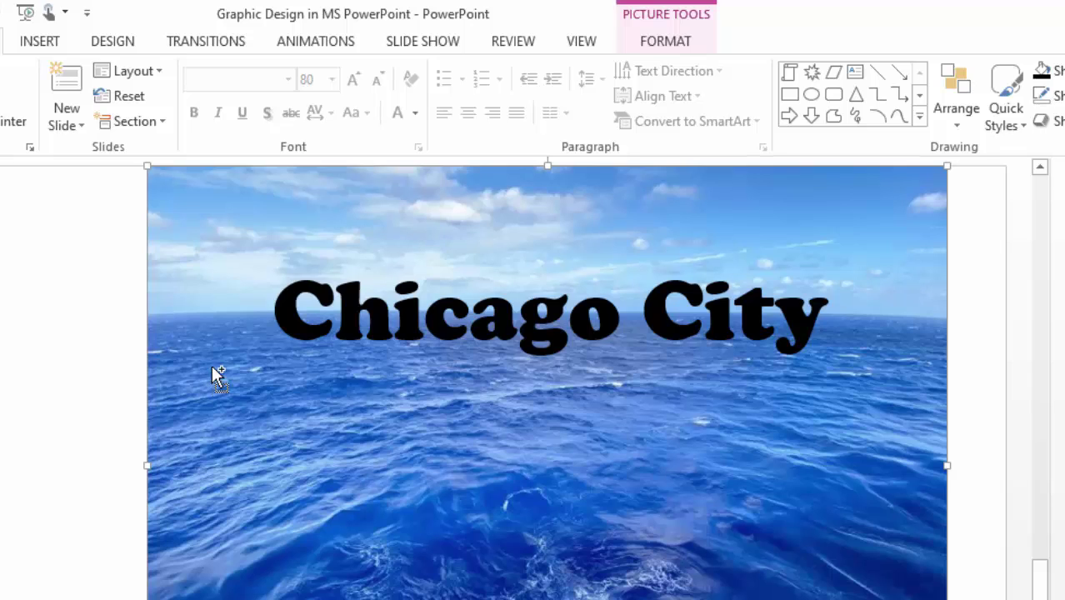
{"action": "left_click", "coordinate": [272, 320]}
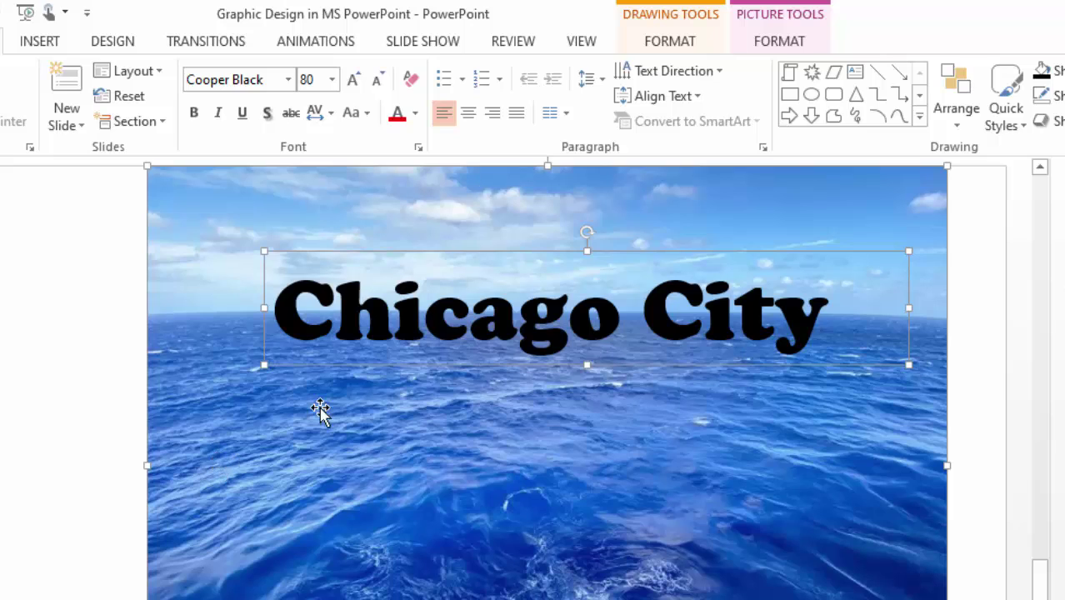
{"action": "left_click", "coordinate": [673, 43]}
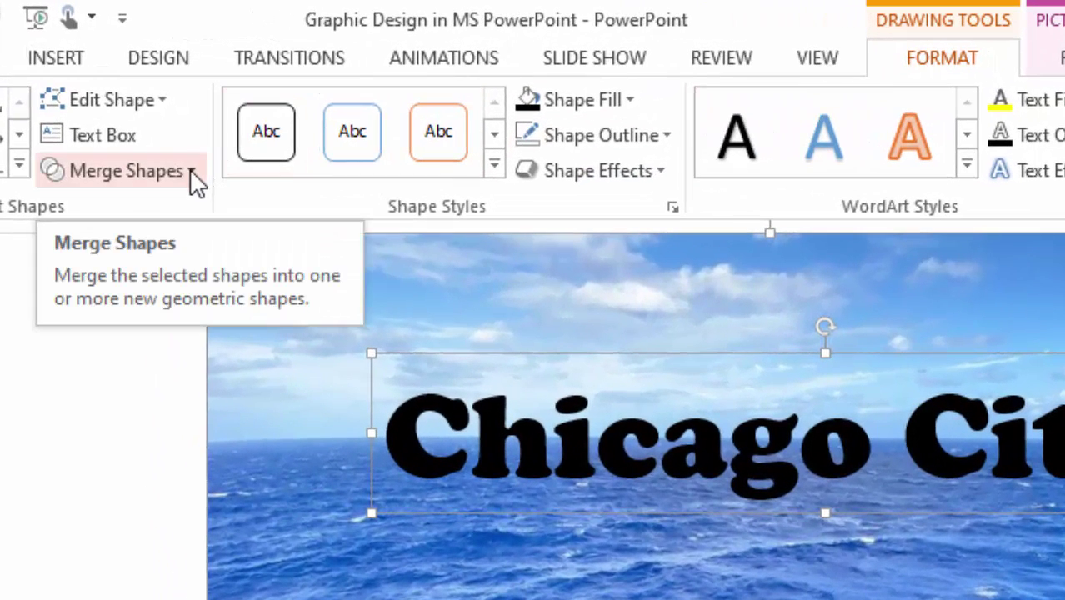
{"action": "left_click", "coordinate": [190, 172]}
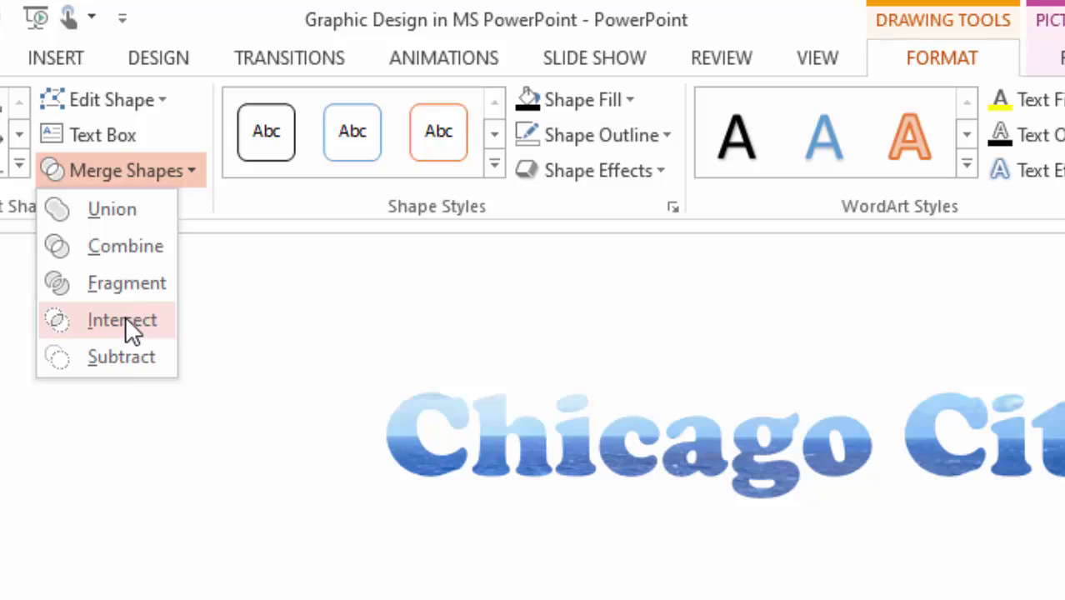
{"action": "left_click", "coordinate": [125, 316]}
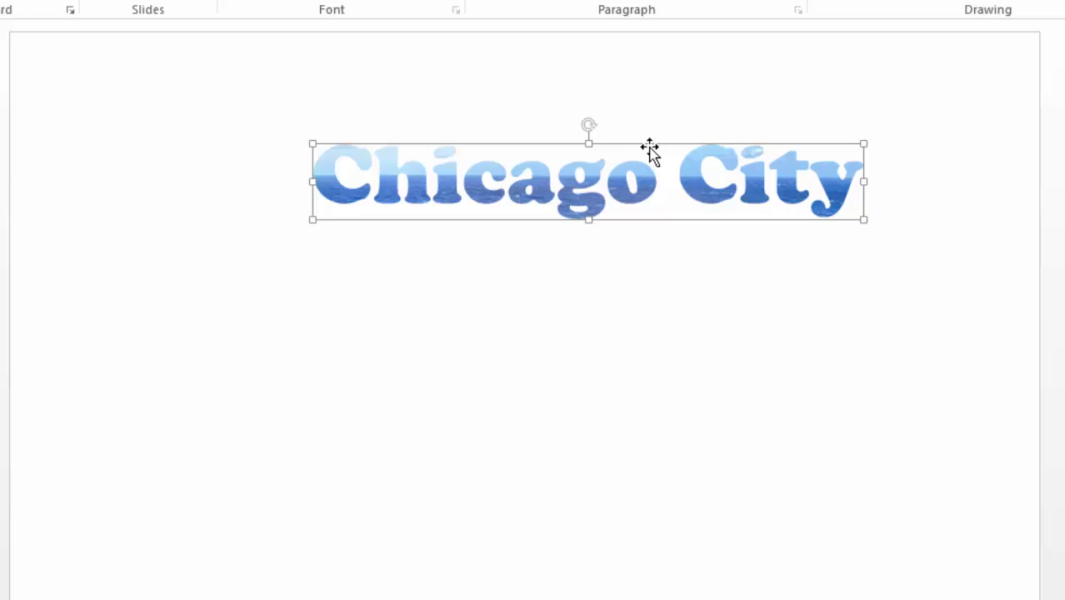
{"action": "left_click_drag", "start_coordinate": [649, 148], "coordinate": [421, 104]}
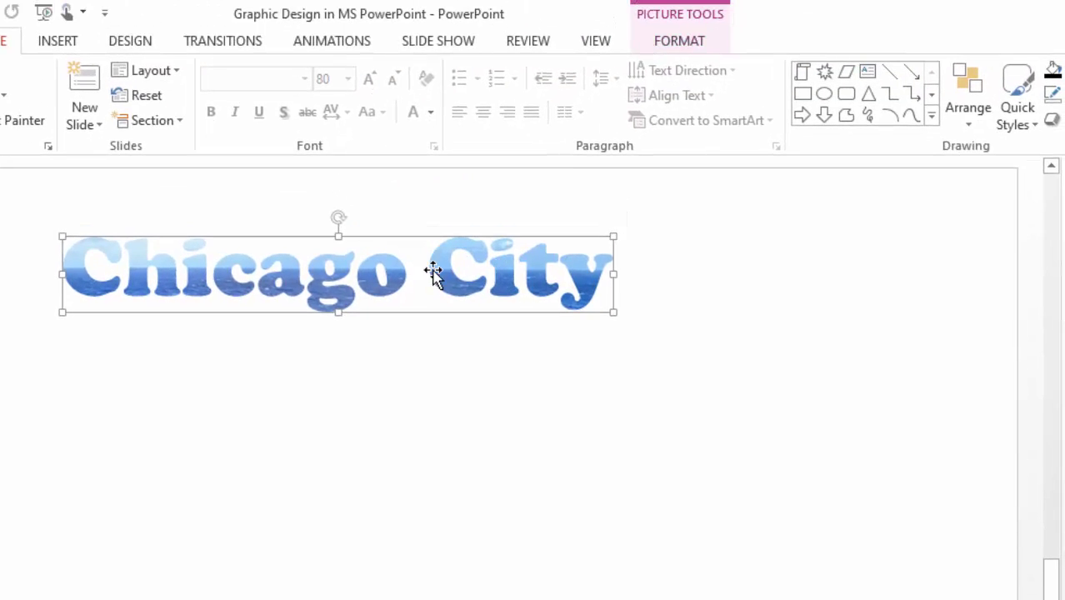
Give the picture-filled "Chicago City" text a red border with a weight of 1½ pt.
{"action": "left_click", "coordinate": [680, 41]}
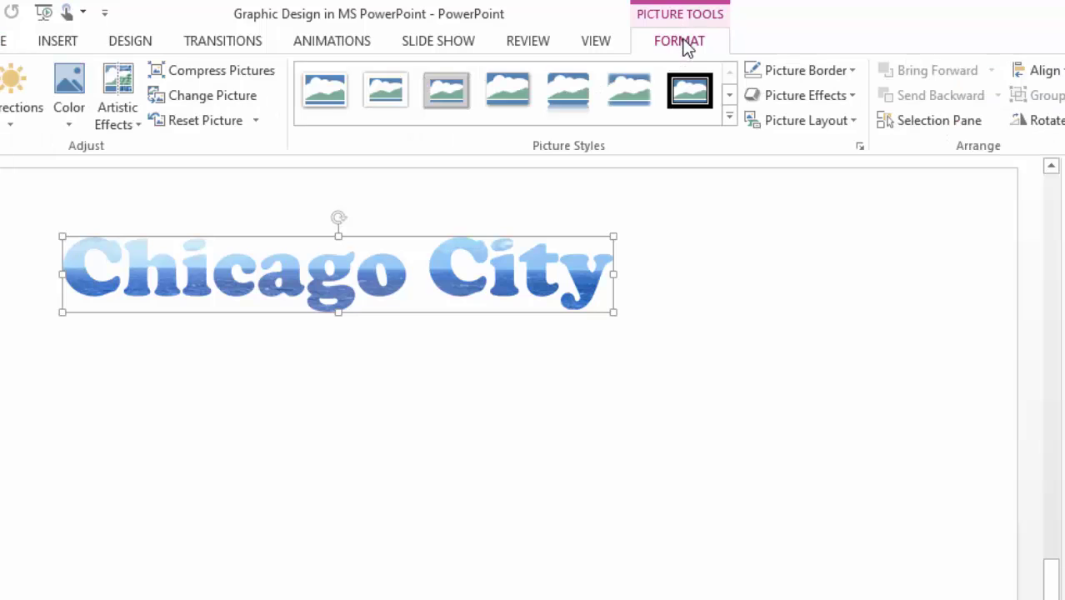
{"action": "left_click", "coordinate": [851, 71]}
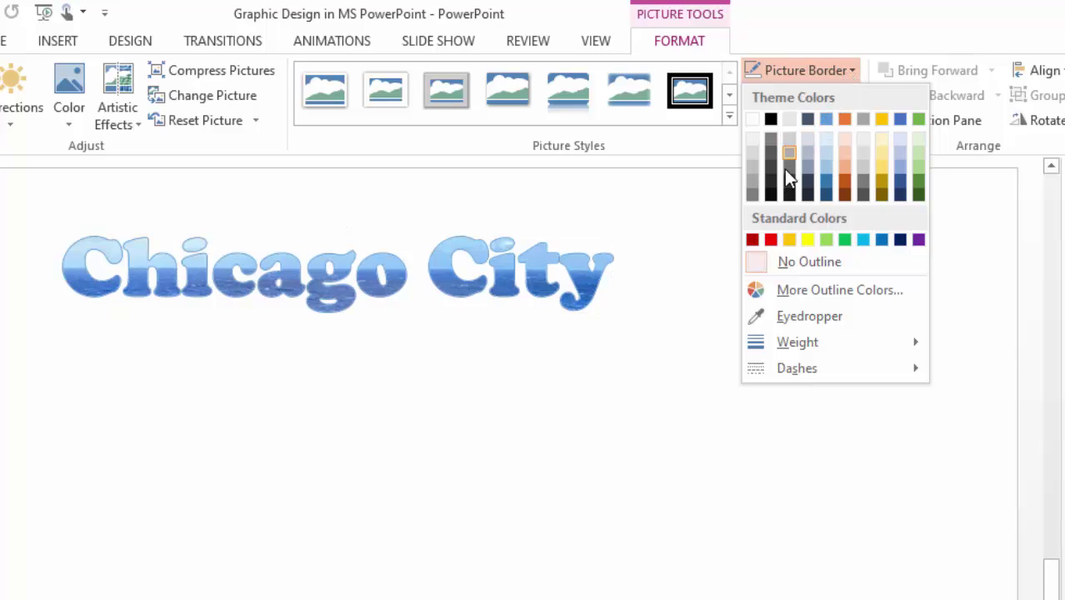
{"action": "left_click", "coordinate": [771, 242]}
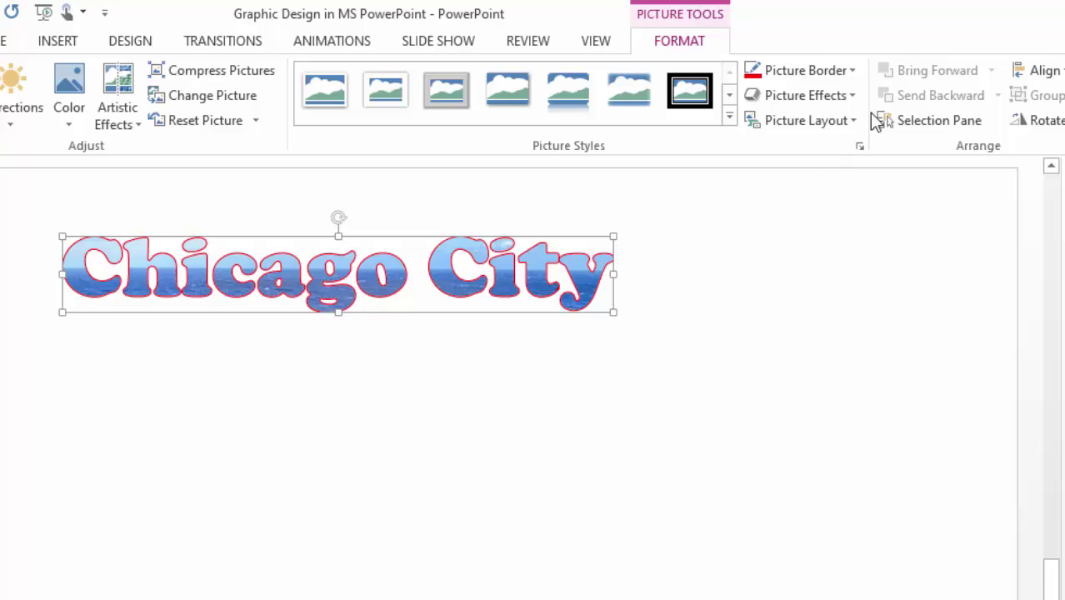
{"action": "left_click", "coordinate": [852, 95]}
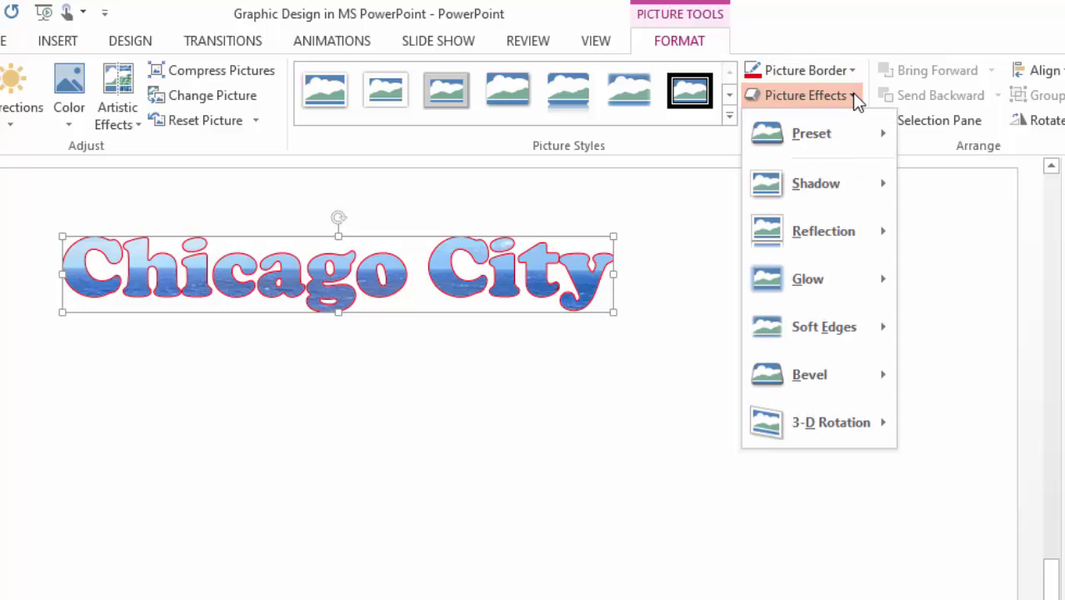
{"action": "left_click", "coordinate": [852, 70]}
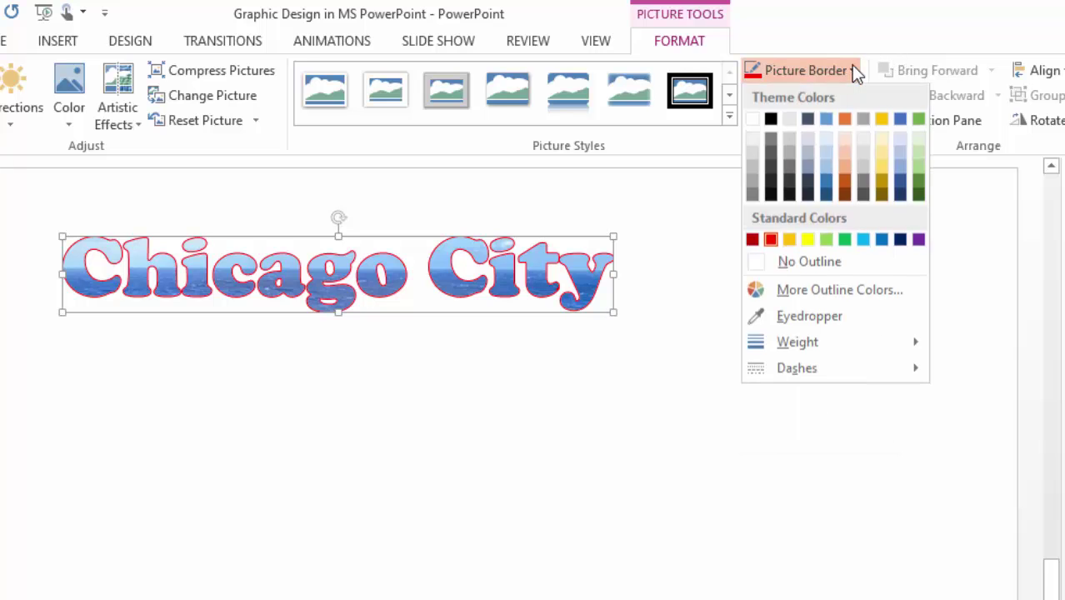
{"action": "mouse_move", "coordinate": [775, 344]}
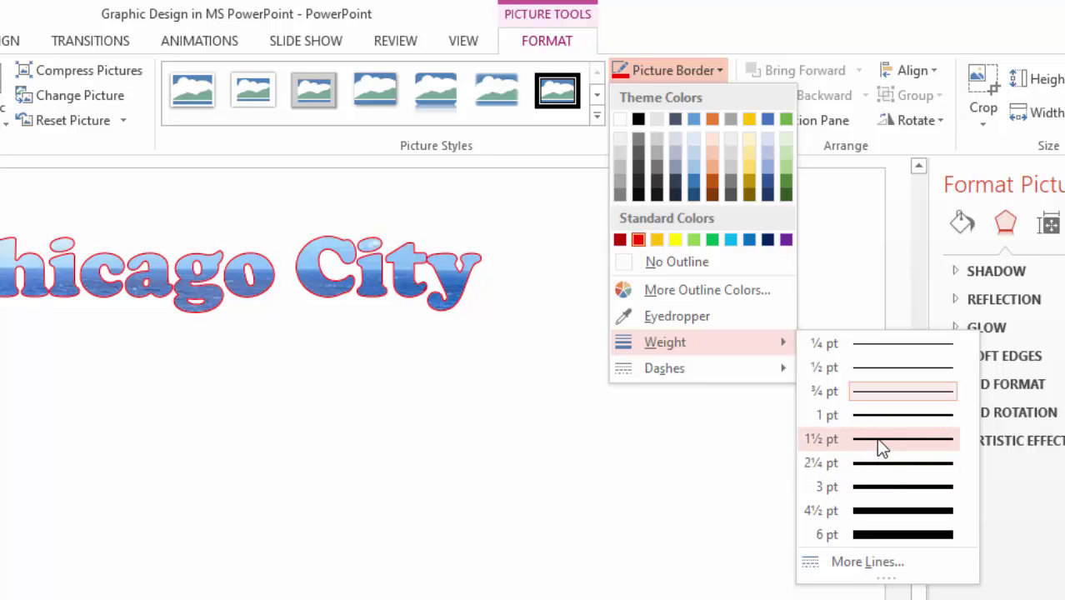
{"action": "left_click", "coordinate": [876, 438]}
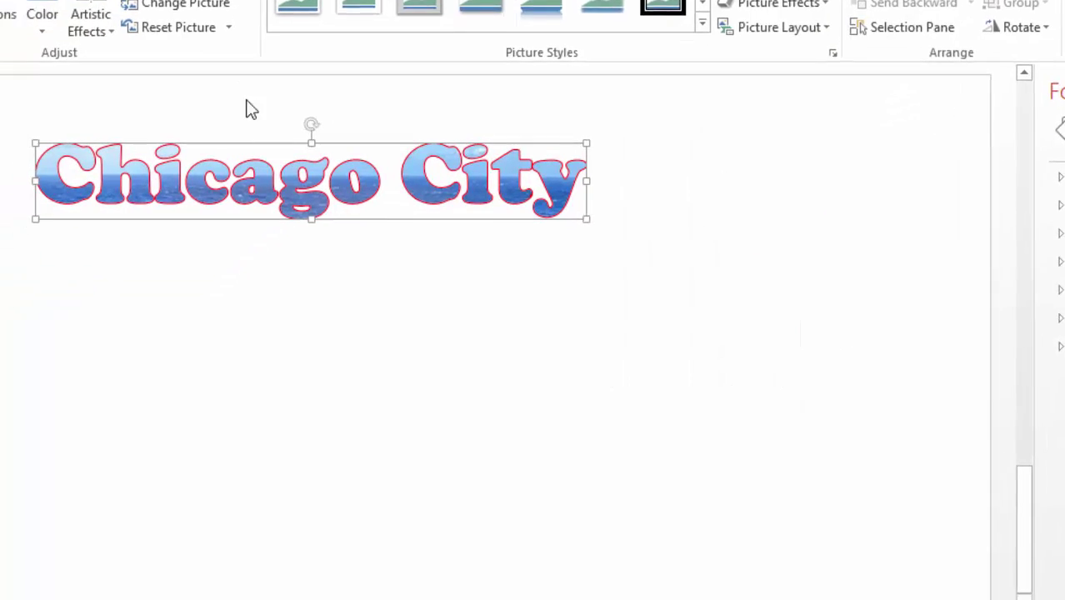
{"action": "left_click", "coordinate": [665, 157]}
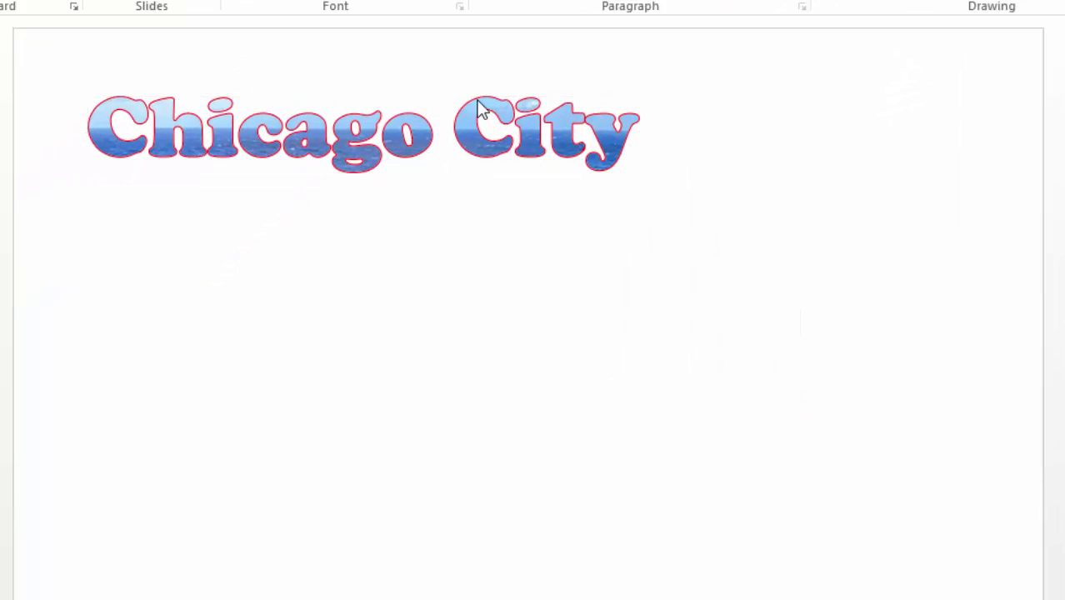
{"action": "left_click", "coordinate": [384, 135]}
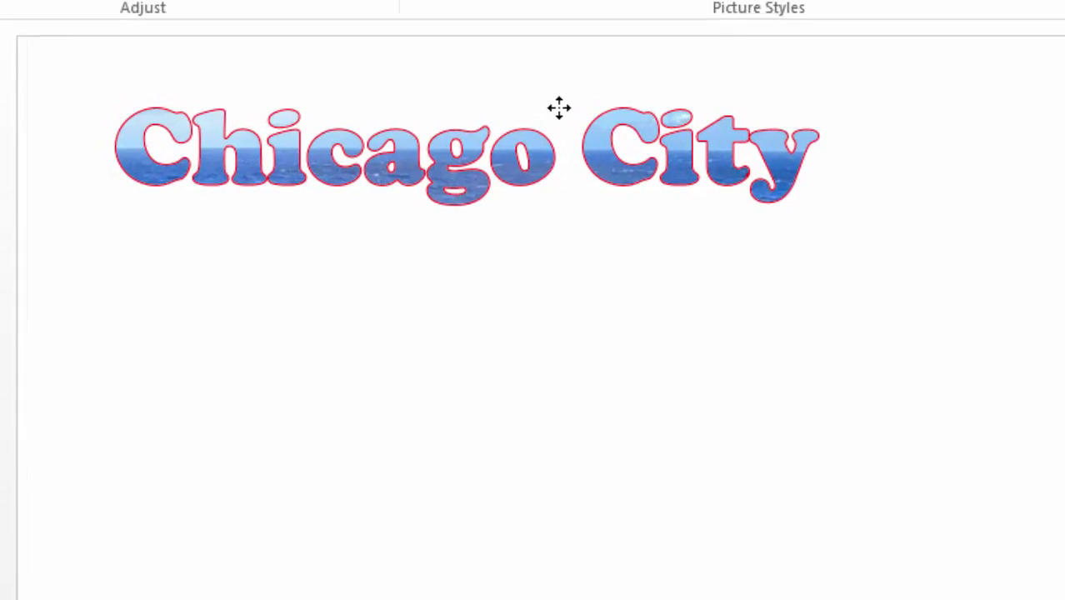
{"action": "left_click", "coordinate": [891, 456]}
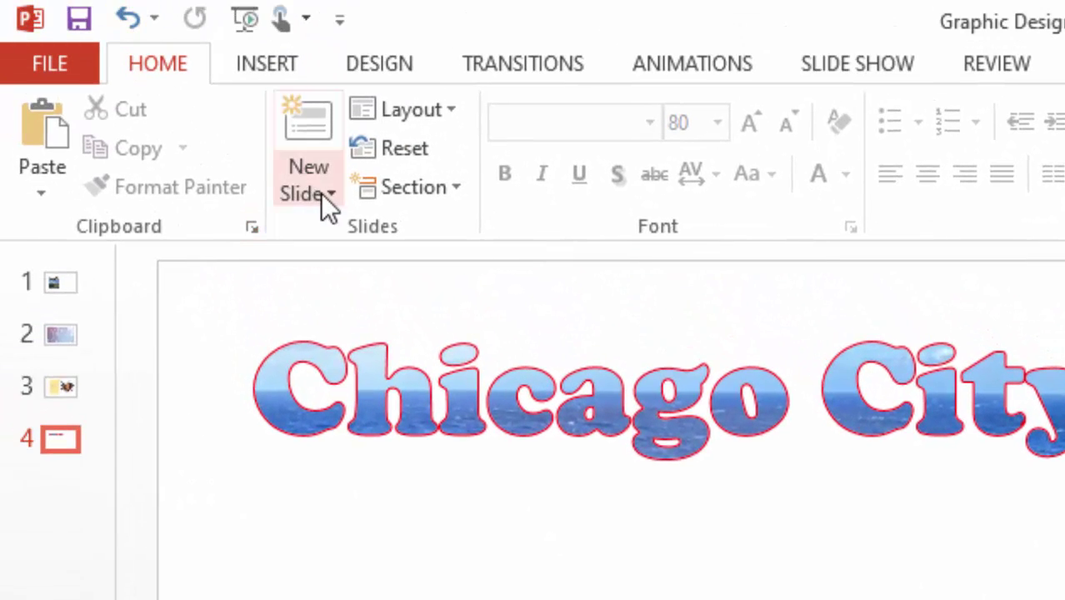
Add a new slide with the Blank layout after slide 4 and select it.
{"action": "left_click", "coordinate": [321, 192]}
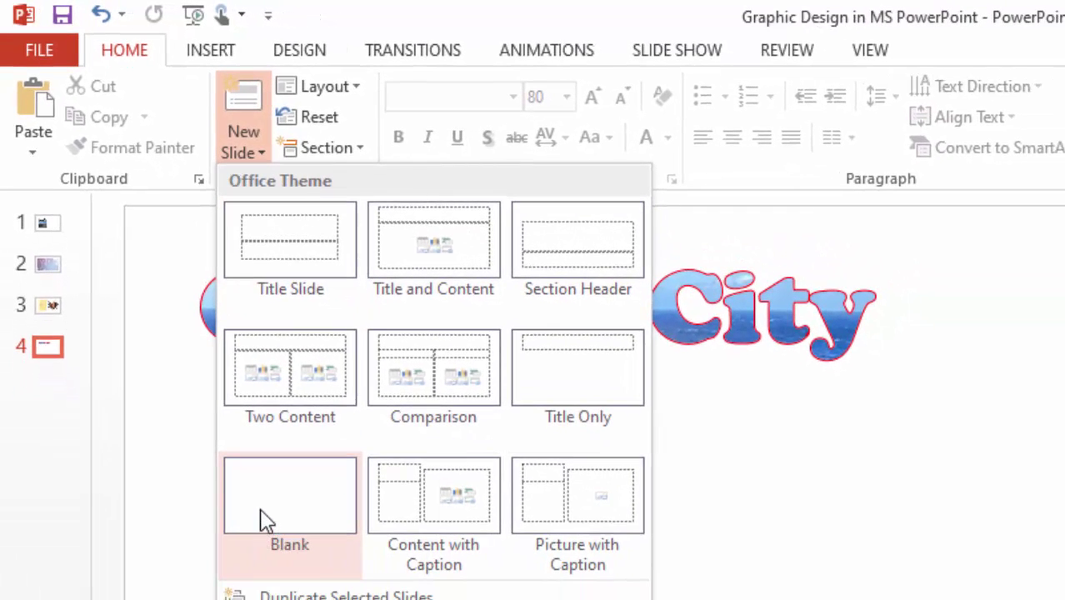
{"action": "left_click", "coordinate": [270, 556]}
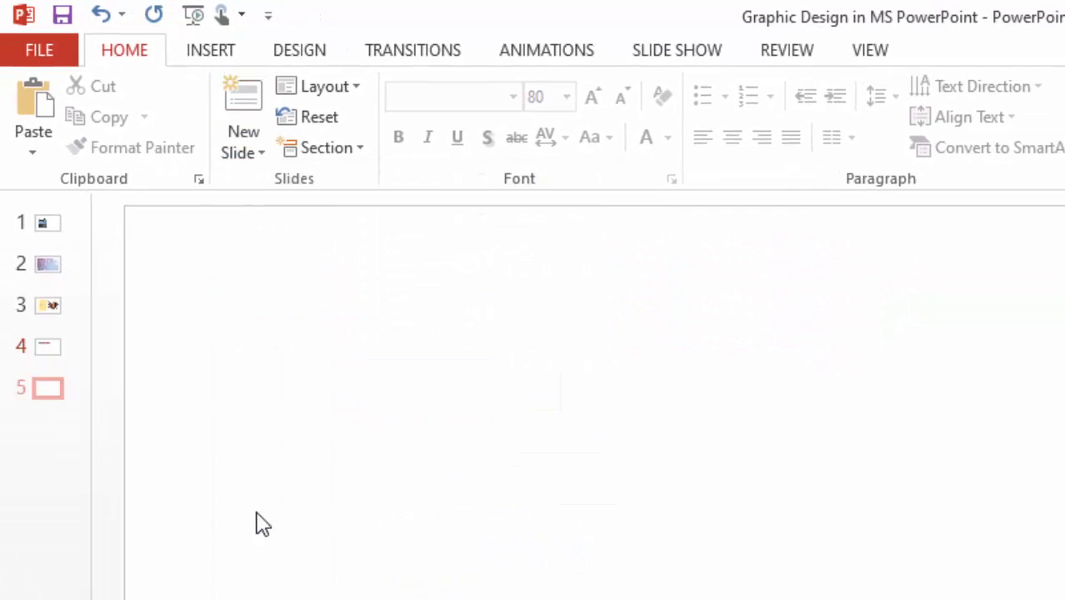
{"action": "left_click", "coordinate": [49, 389]}
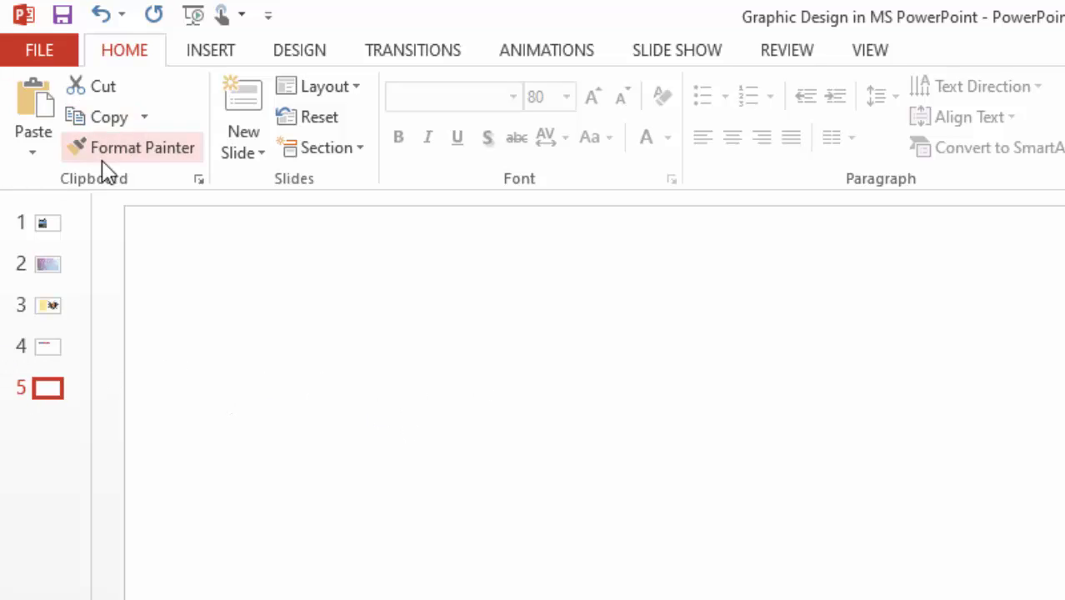
Draw a wide text box across the upper part of slide 5 and enter "Football World".
{"action": "left_click", "coordinate": [213, 50]}
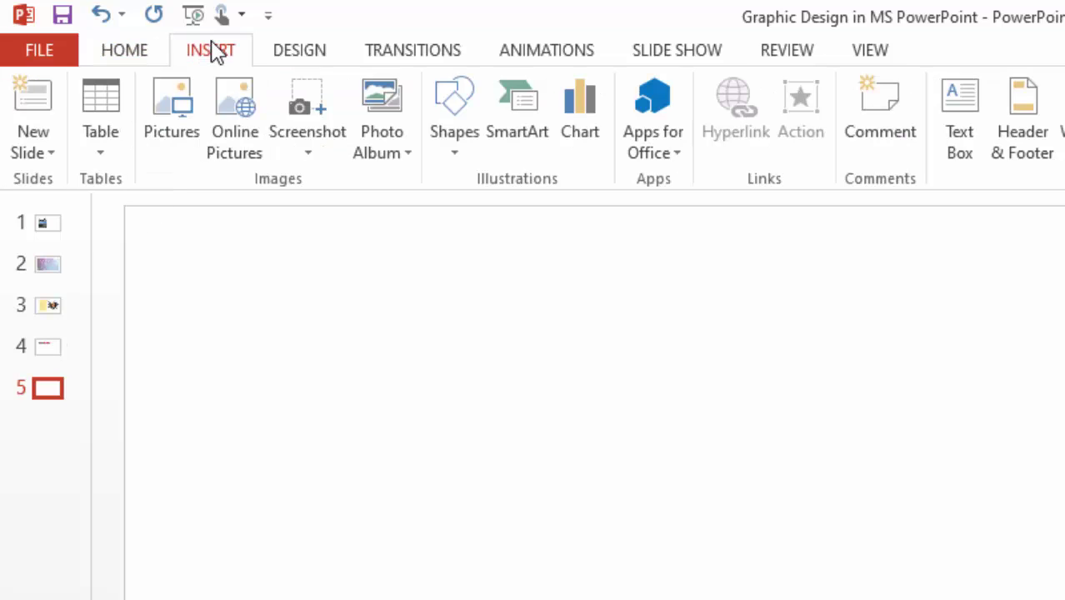
{"action": "left_click", "coordinate": [965, 148]}
{"action": "left_click_drag", "start_coordinate": [274, 315], "coordinate": [1000, 510]}
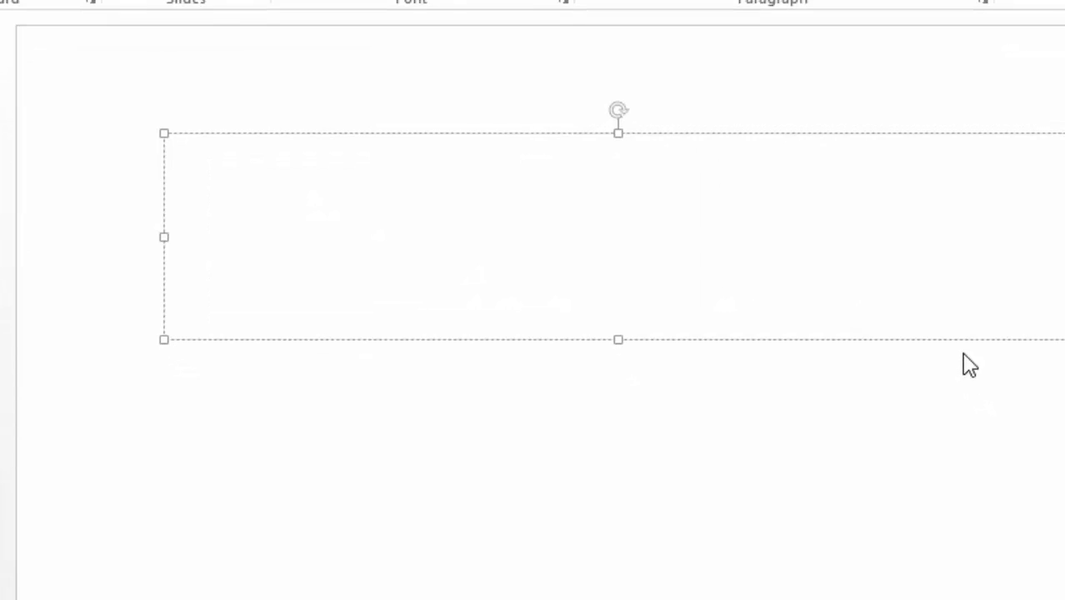
{"action": "type", "text": "Football World"}
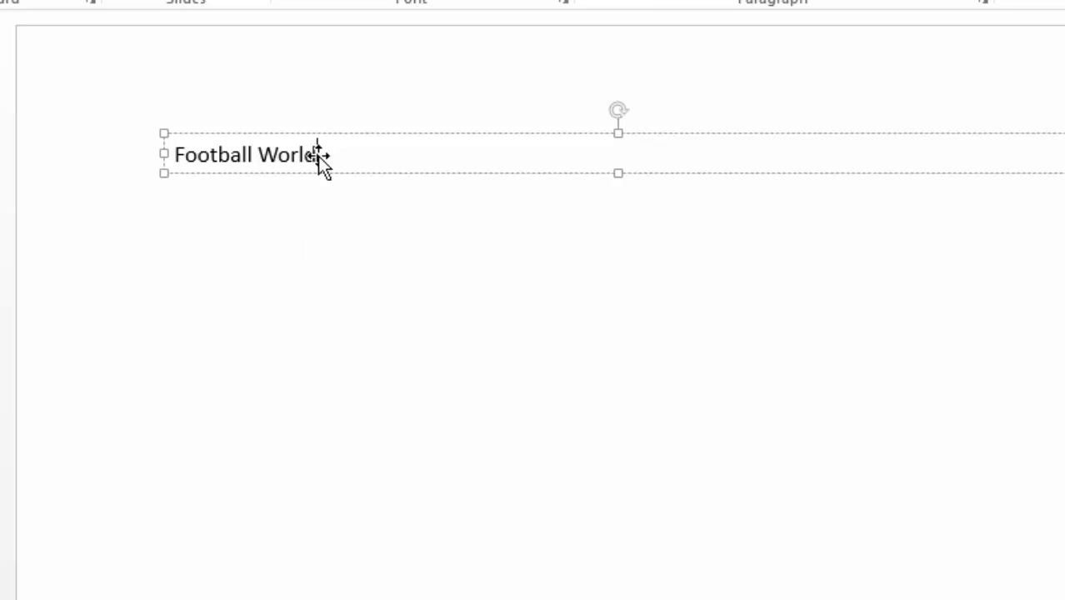
Set the font size of the "Football World" text on slide 5 to 80.
{"action": "left_click_drag", "start_coordinate": [310, 166], "coordinate": [148, 178]}
{"action": "left_click", "coordinate": [408, 182]}
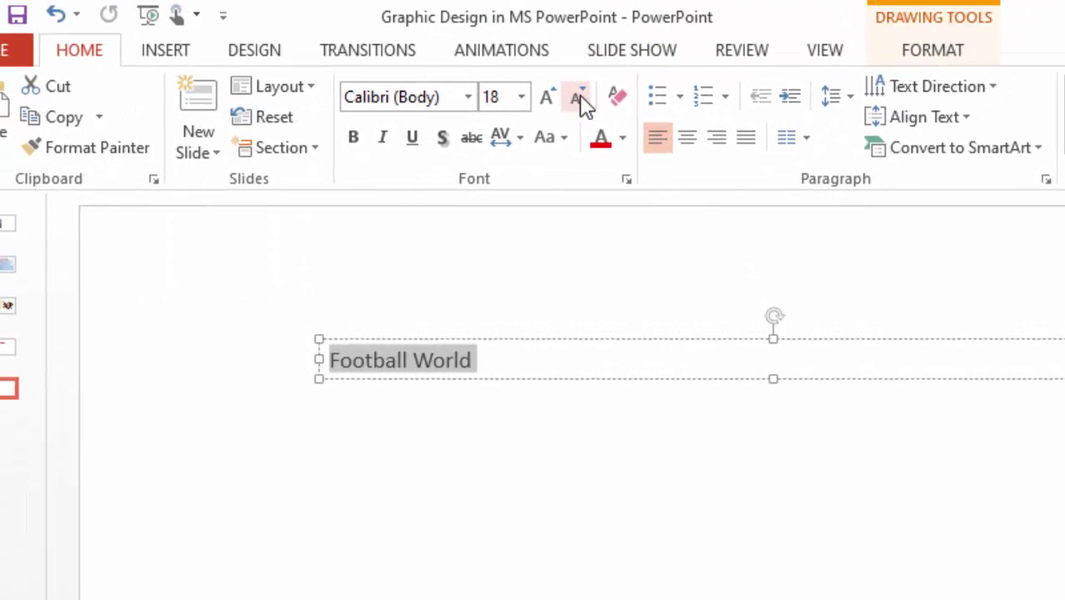
{"action": "left_click", "coordinate": [521, 98]}
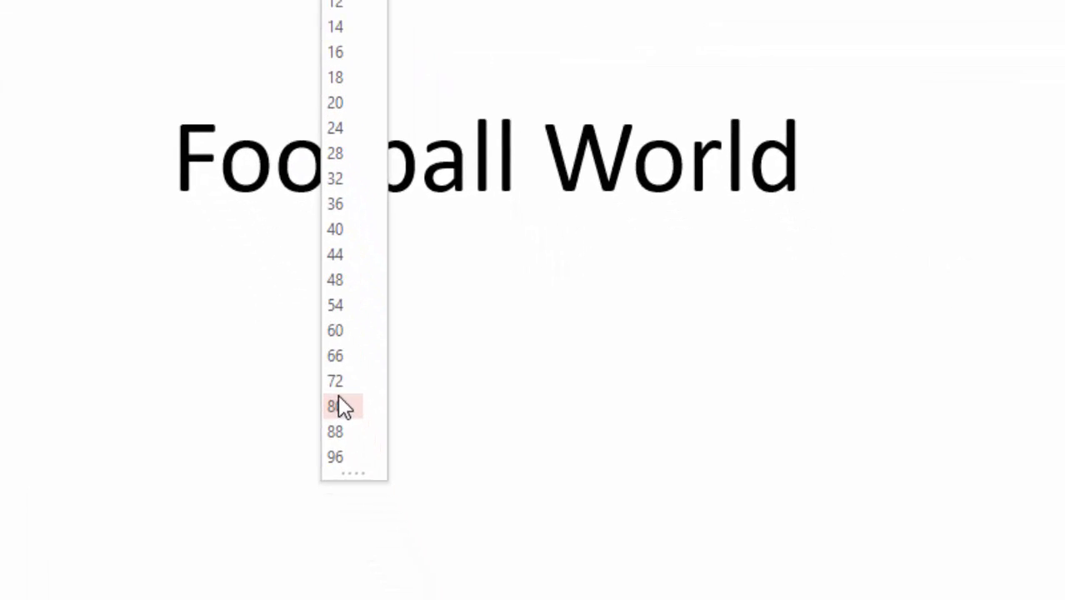
{"action": "left_click", "coordinate": [338, 406]}
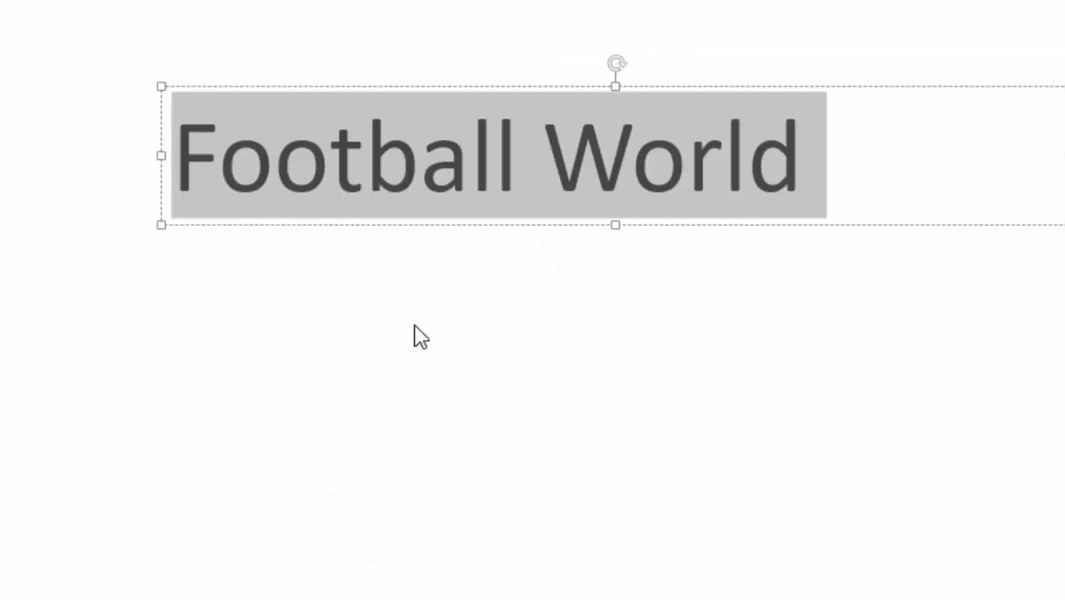
Set the "Football World" text's font to Bauhaus 93 and shift its text box slightly.
{"action": "left_click", "coordinate": [849, 84]}
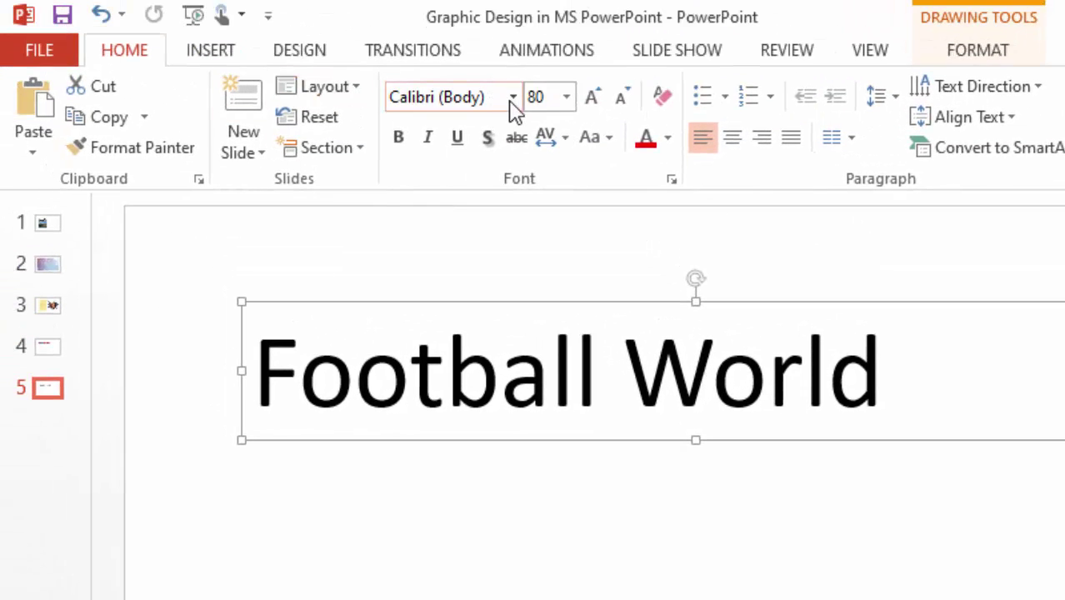
{"action": "left_click", "coordinate": [513, 98]}
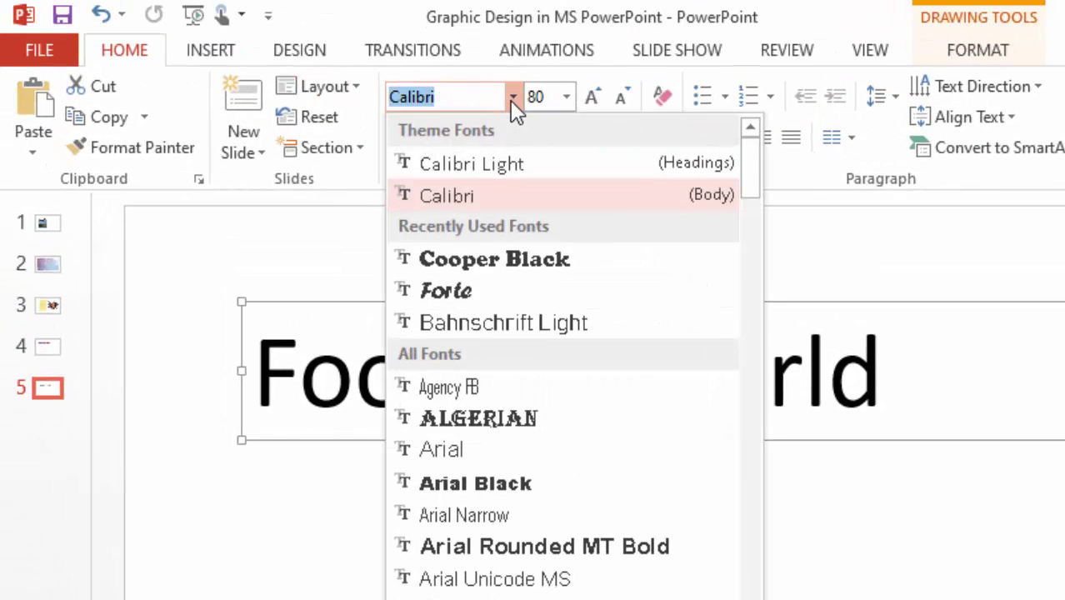
{"action": "left_click", "coordinate": [446, 291]}
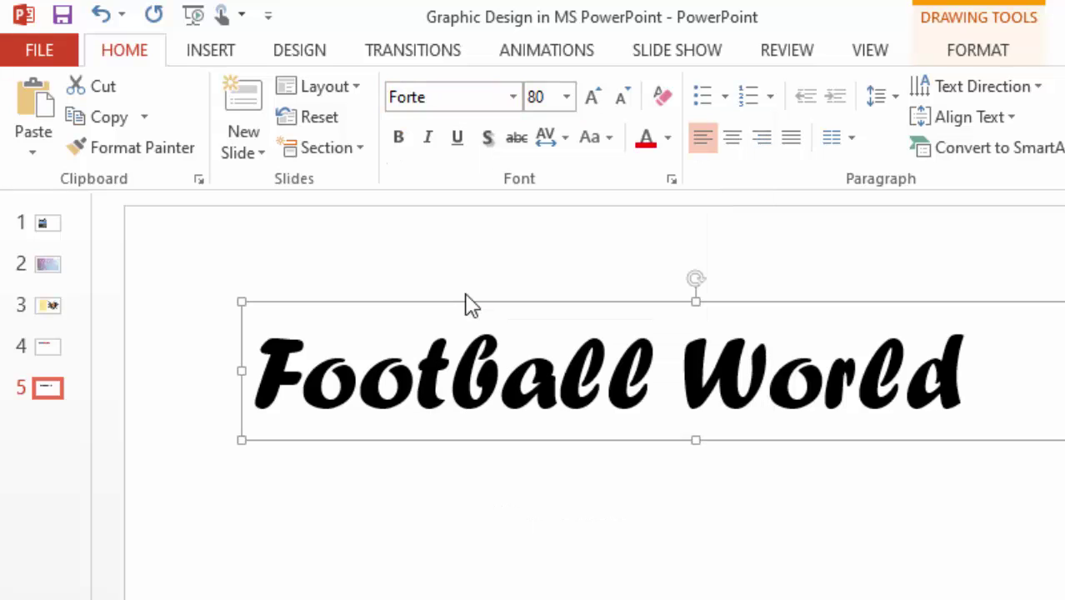
{"action": "left_click", "coordinate": [512, 98]}
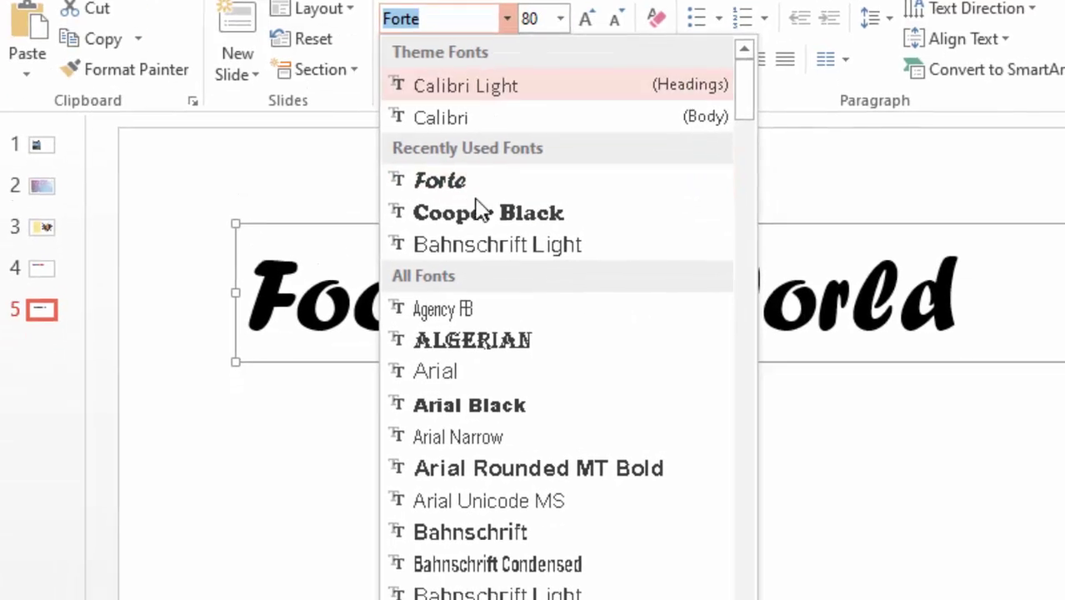
{"action": "scroll", "coordinate": [480, 400], "scroll_direction": "down", "scroll_amount": 4}
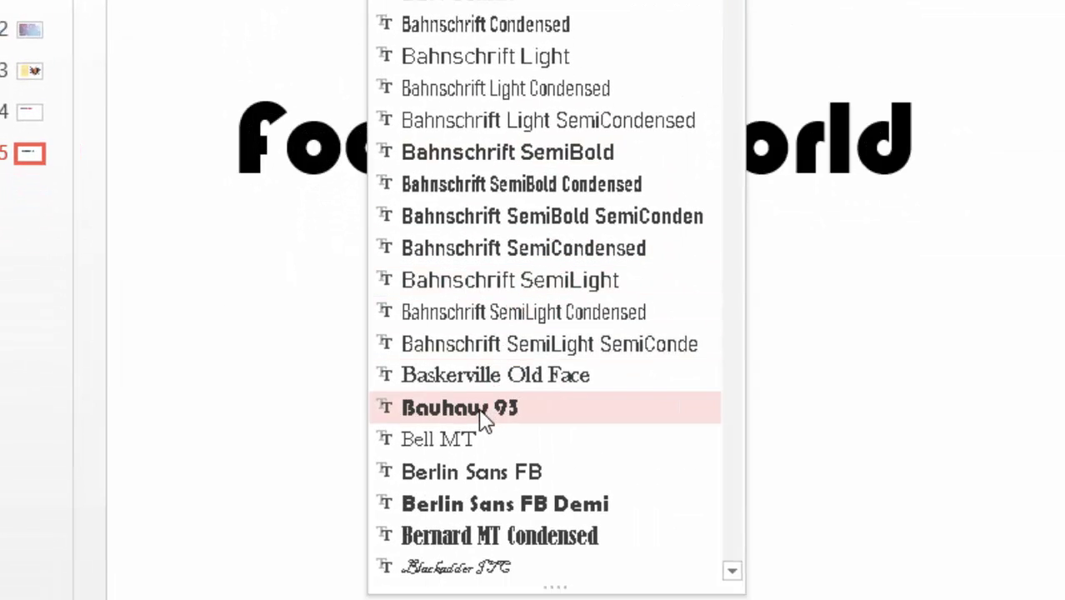
{"action": "left_click", "coordinate": [483, 416]}
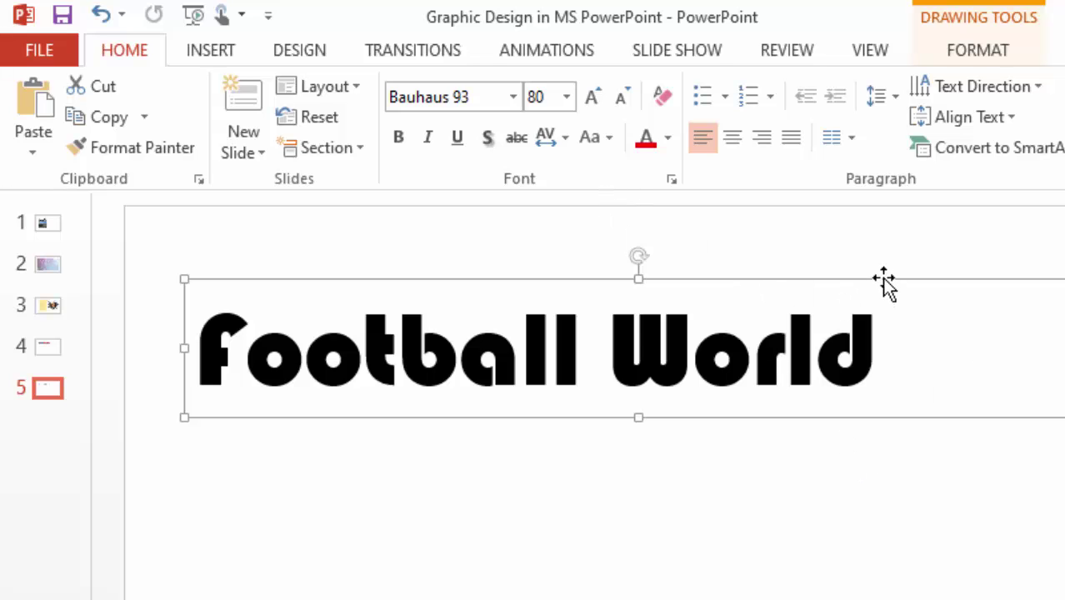
{"action": "left_click_drag", "start_coordinate": [883, 283], "coordinate": [891, 291]}
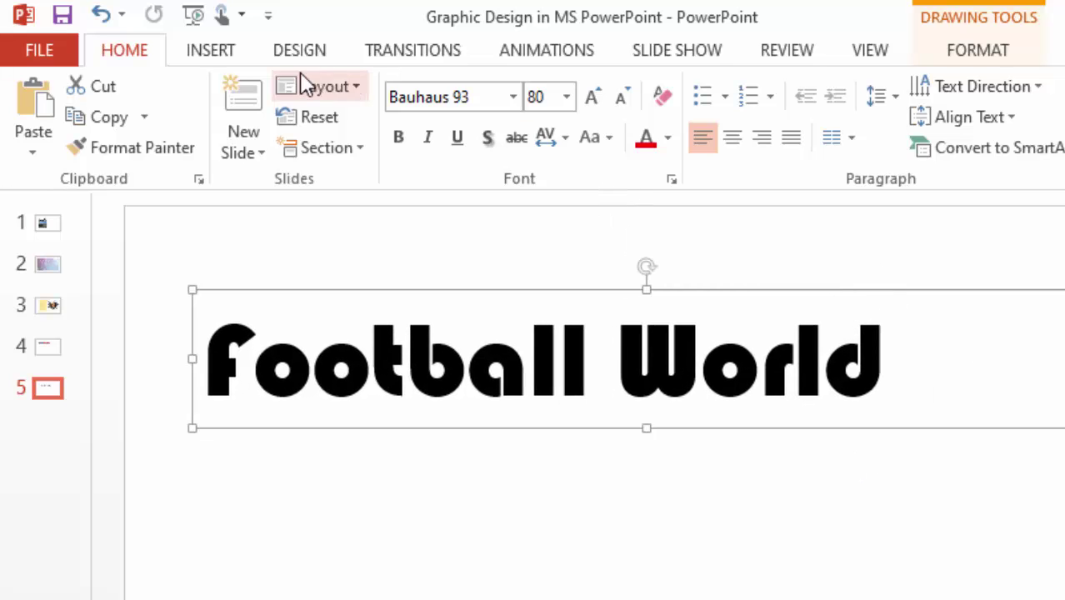
Insert the grass picture from the Downloads folder on slide 5 and move it up to the slide's upper edge.
{"action": "left_click", "coordinate": [212, 52]}
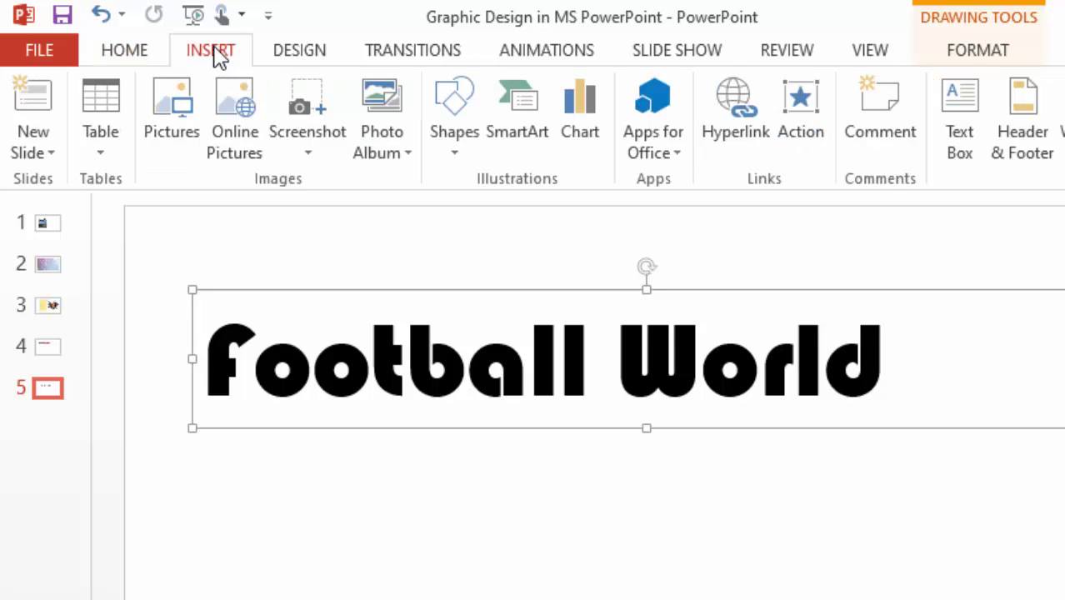
{"action": "left_click", "coordinate": [176, 106]}
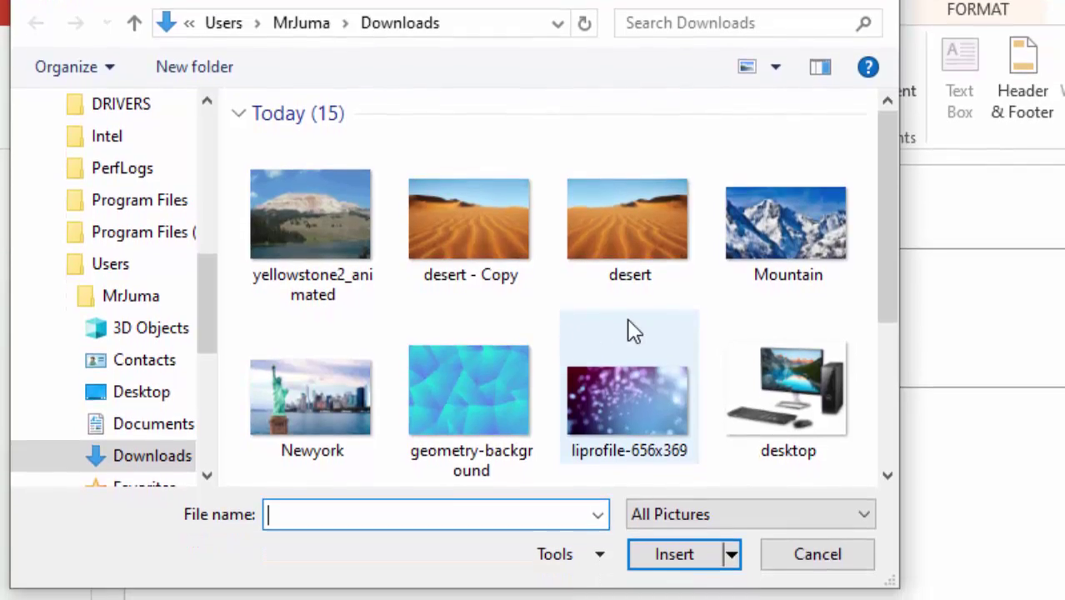
{"action": "scroll", "coordinate": [633, 375], "scroll_direction": "down", "scroll_amount": 3}
{"action": "scroll", "coordinate": [503, 223], "scroll_direction": "up", "scroll_amount": 2}
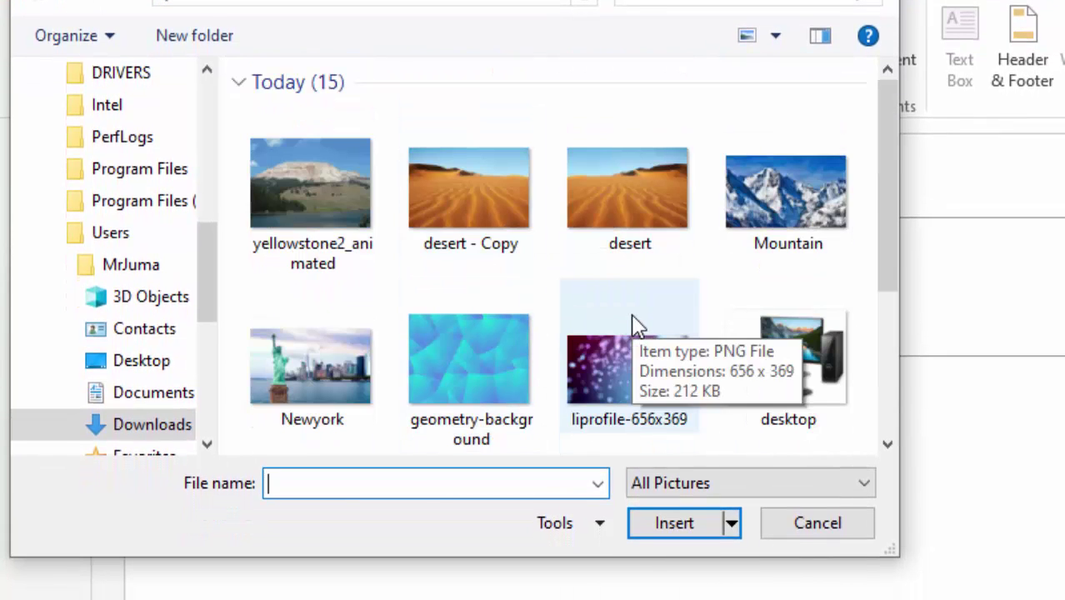
{"action": "scroll", "coordinate": [633, 325], "scroll_direction": "down", "scroll_amount": 2}
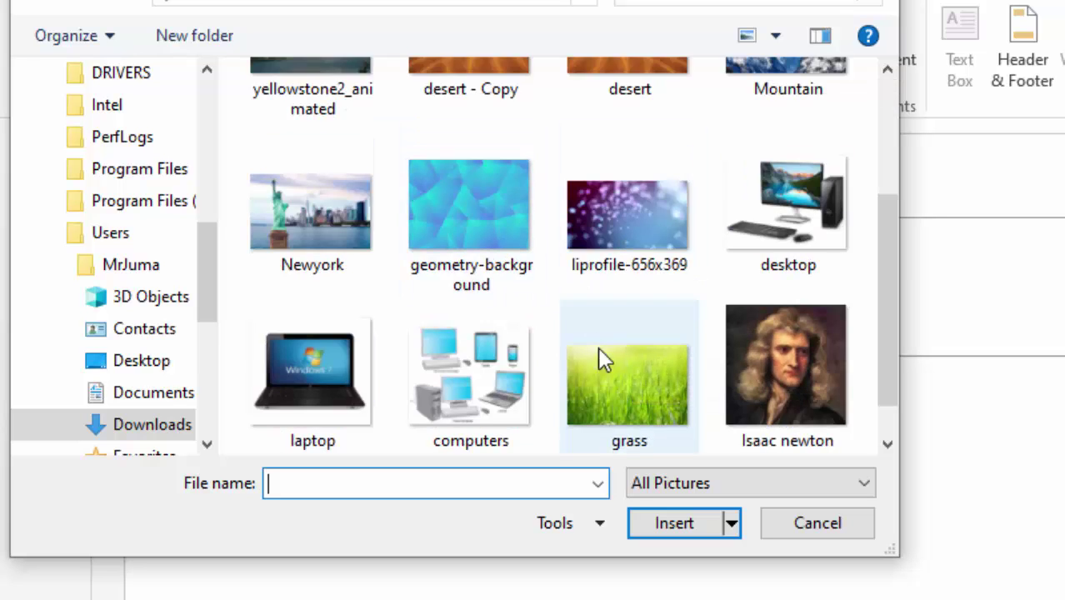
{"action": "left_click", "coordinate": [607, 387]}
{"action": "left_click", "coordinate": [694, 524]}
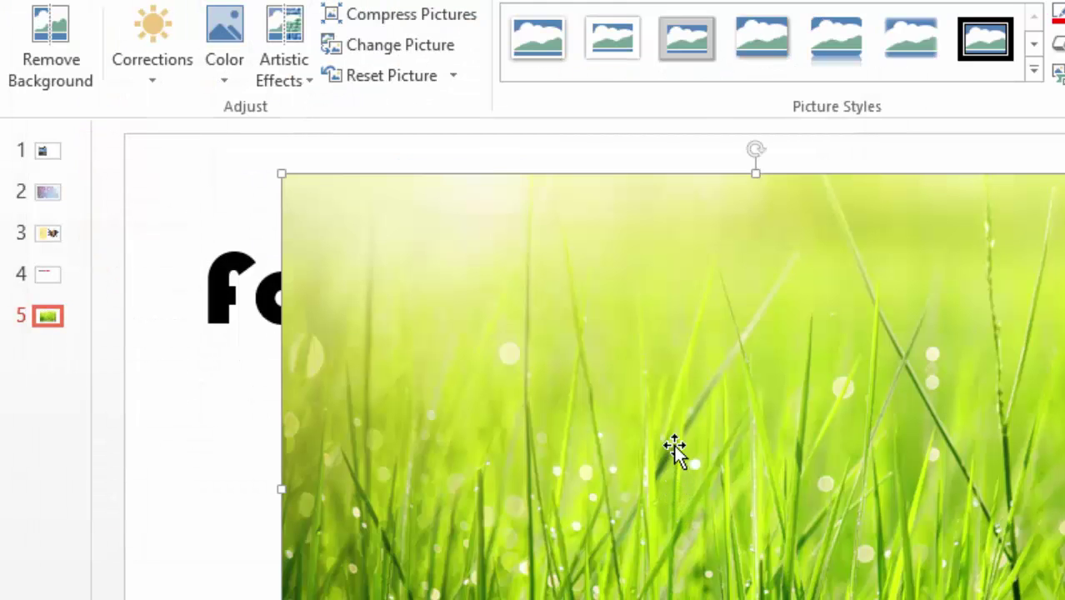
{"action": "left_click_drag", "start_coordinate": [682, 360], "coordinate": [675, 314]}
Bring the "Football World" text box forward in front of the grass picture.
{"action": "left_click", "coordinate": [233, 288]}
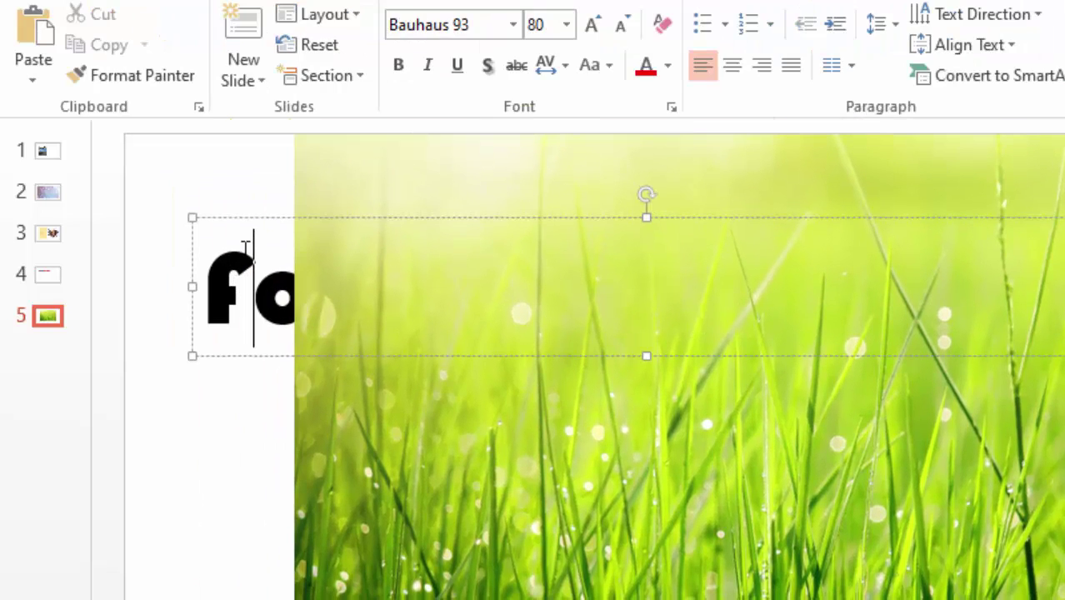
{"action": "left_click", "coordinate": [256, 218]}
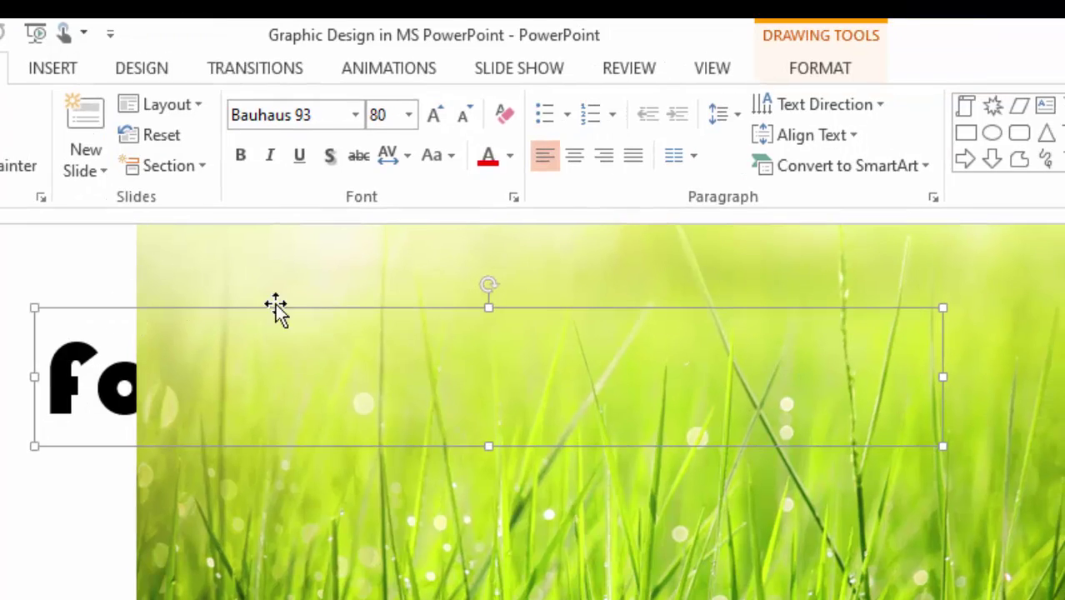
{"action": "left_click", "coordinate": [824, 74]}
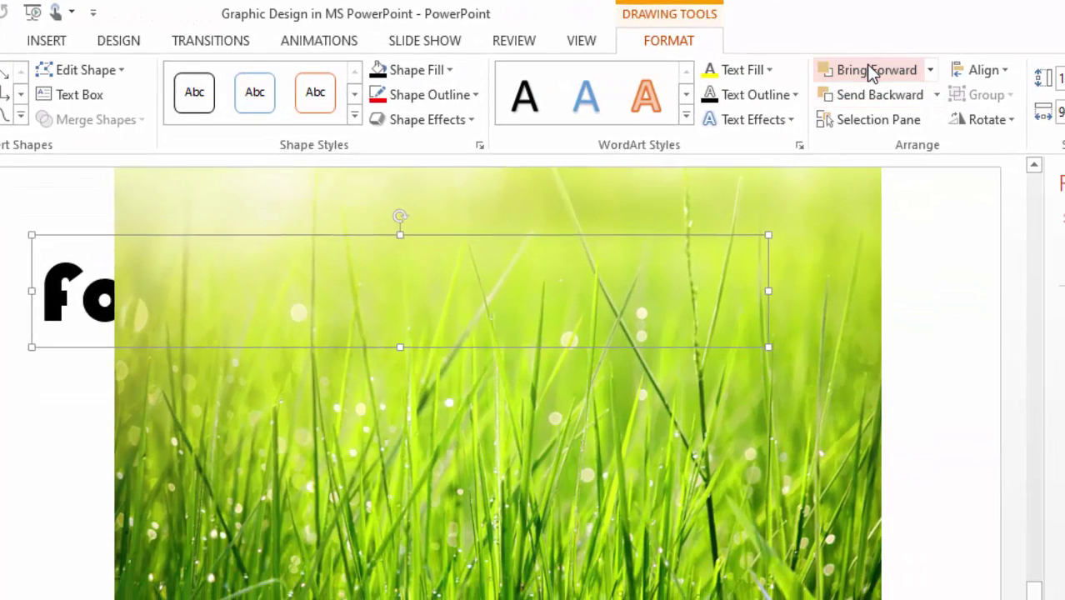
{"action": "left_click", "coordinate": [885, 73]}
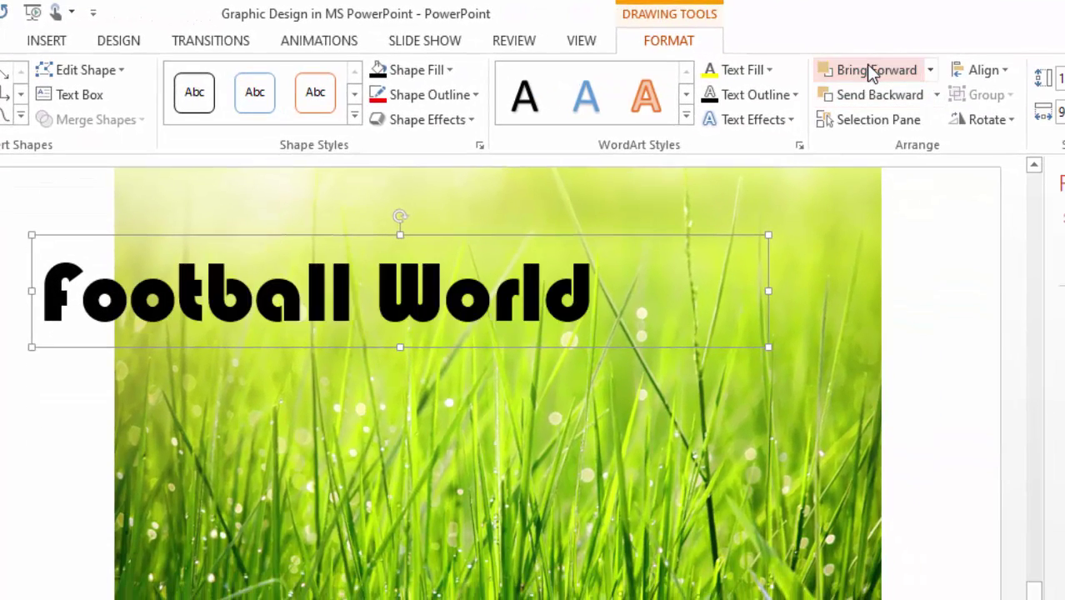
Place the "Football World" text entirely over the grass picture and adjust the picture's position slightly.
{"action": "left_click", "coordinate": [349, 257]}
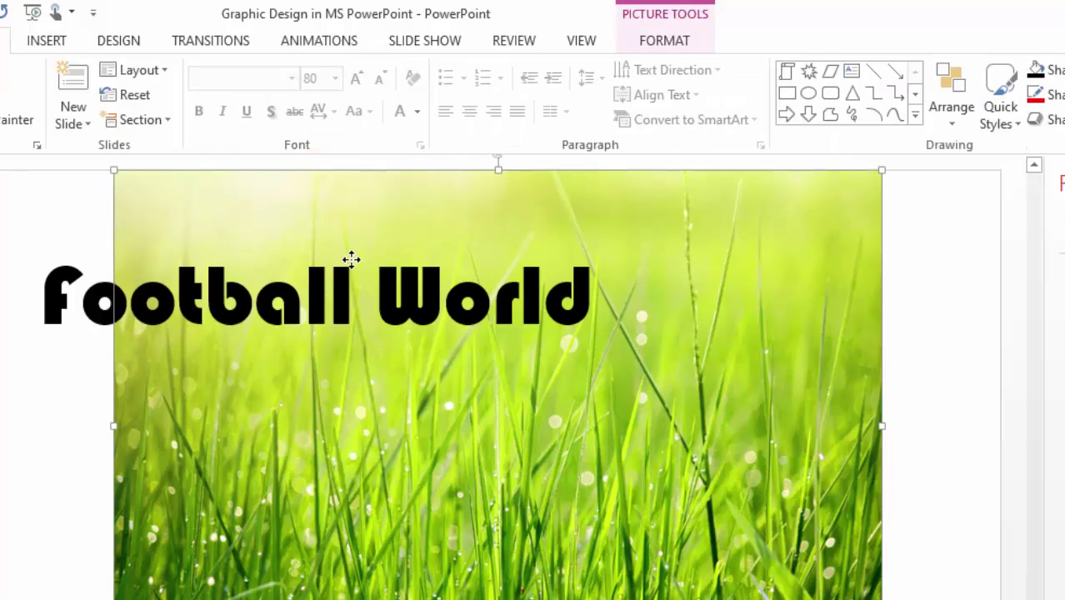
{"action": "key", "text": "ctrl+z"}
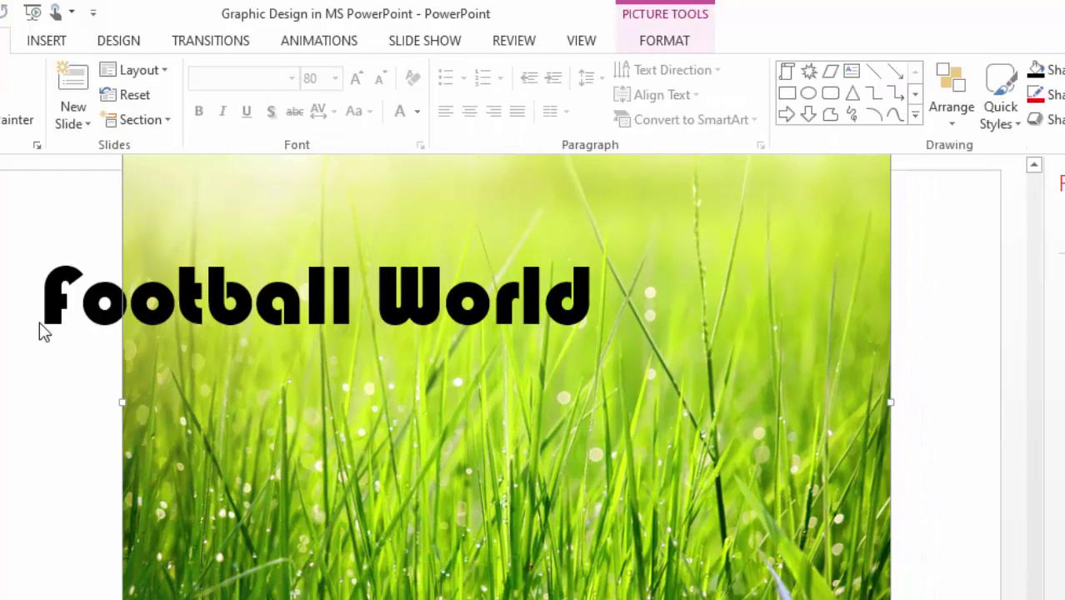
{"action": "left_click", "coordinate": [69, 289]}
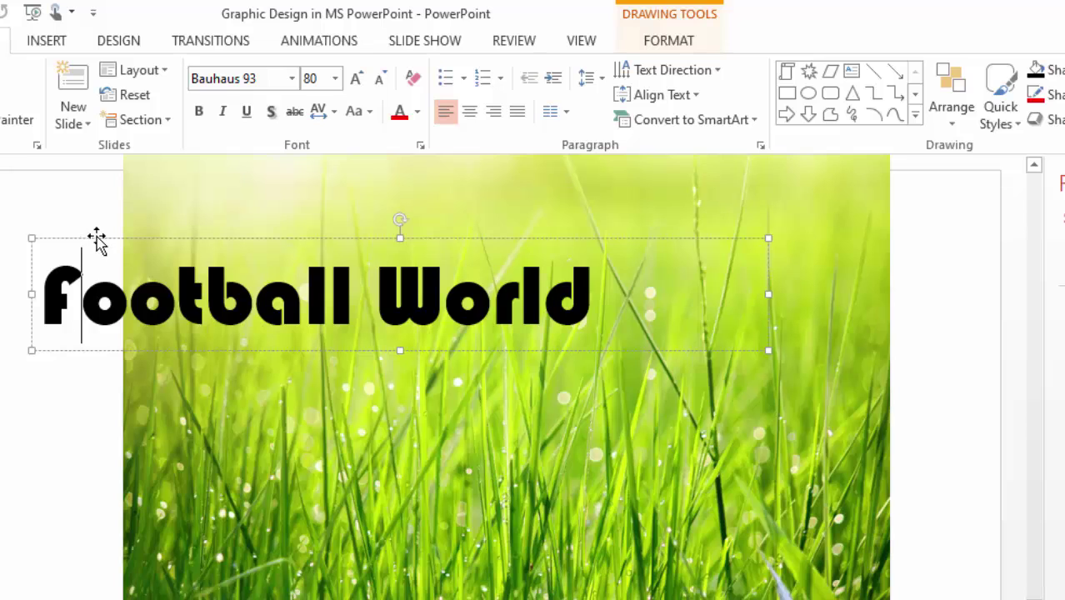
{"action": "left_click_drag", "start_coordinate": [95, 233], "coordinate": [285, 301]}
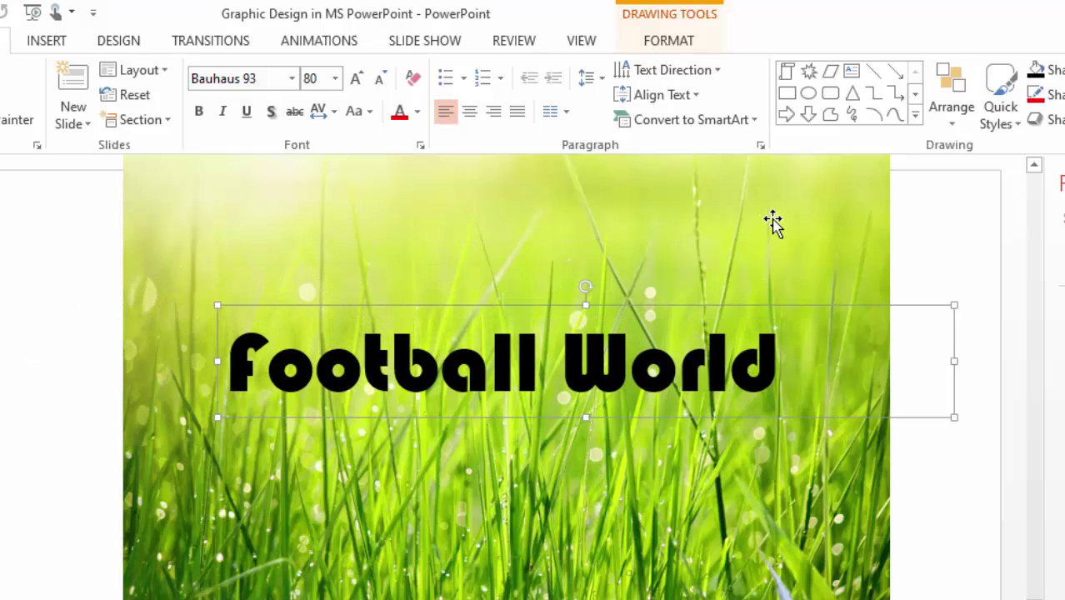
{"action": "left_click_drag", "start_coordinate": [774, 220], "coordinate": [766, 231]}
{"action": "left_click", "coordinate": [440, 369]}
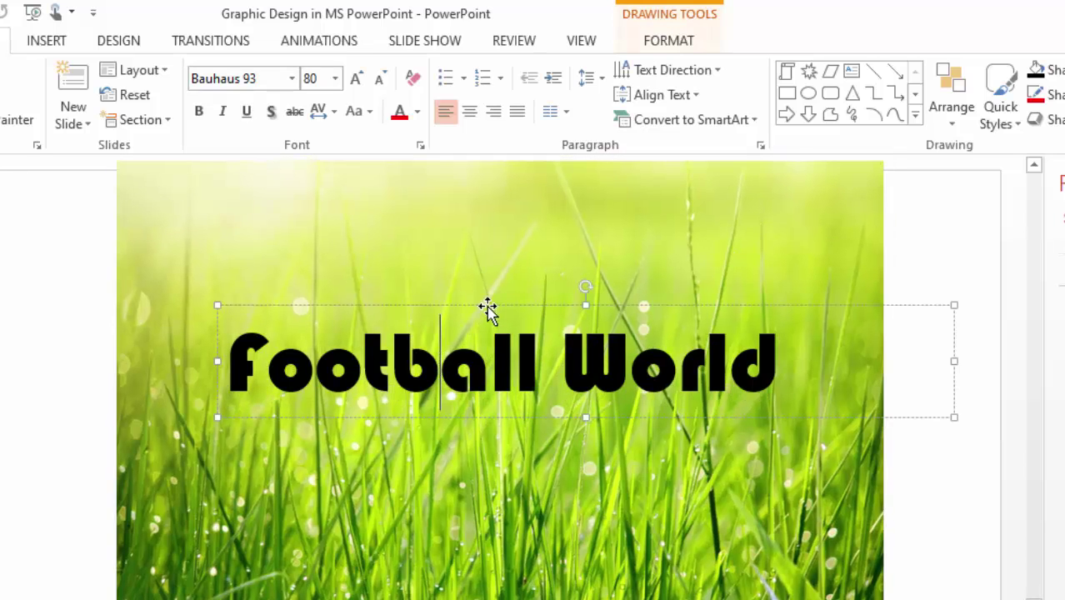
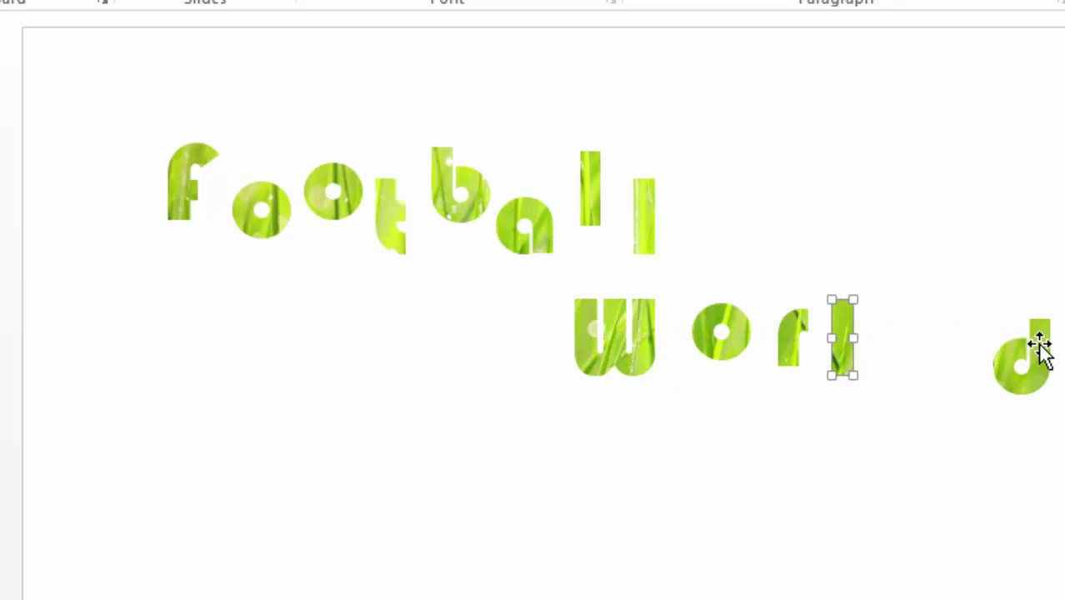
Move the grass-filled letter "d" beside the "l" of "World" and set the slide's background to solid black.
{"action": "left_click_drag", "start_coordinate": [1039, 350], "coordinate": [928, 323]}
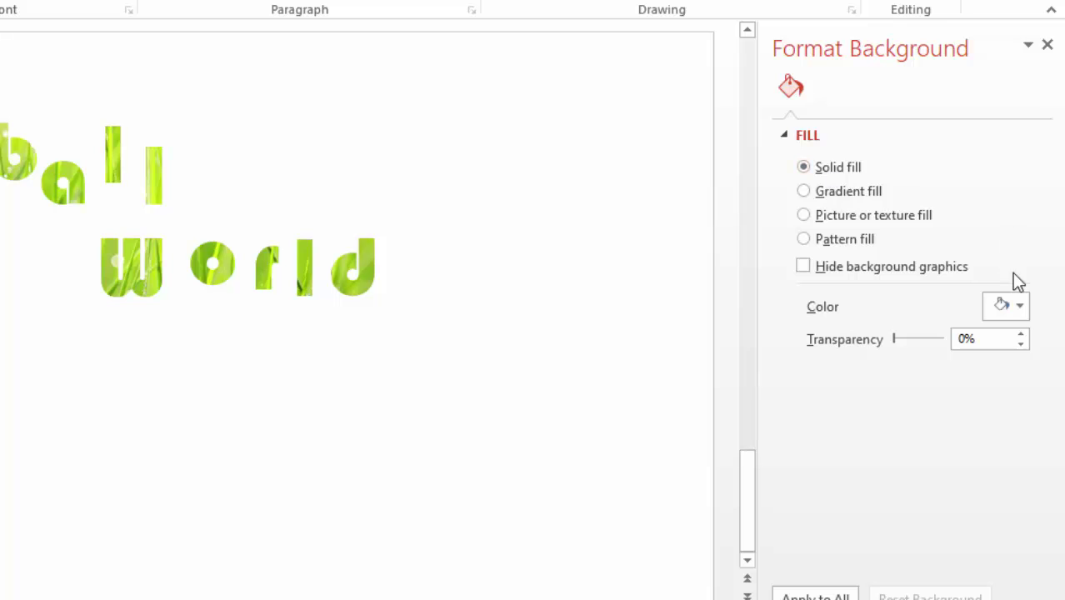
{"action": "left_click", "coordinate": [1013, 307]}
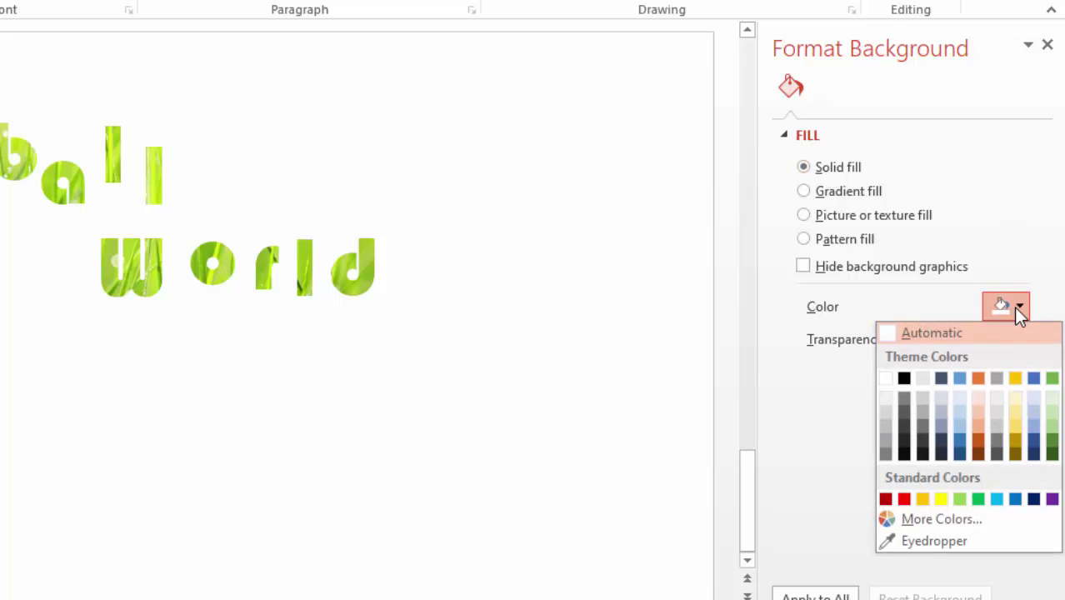
{"action": "left_click", "coordinate": [904, 379]}
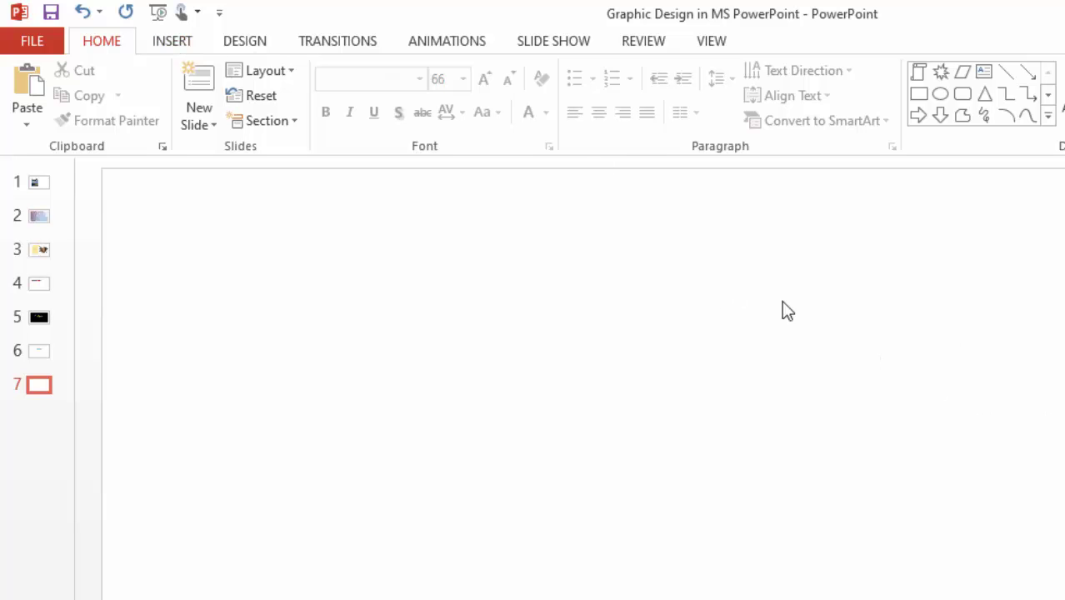
Fill slide 7's background with the desert picture from the Downloads folder at 0% transparency.
{"action": "right_click", "coordinate": [618, 304]}
{"action": "left_click", "coordinate": [719, 483]}
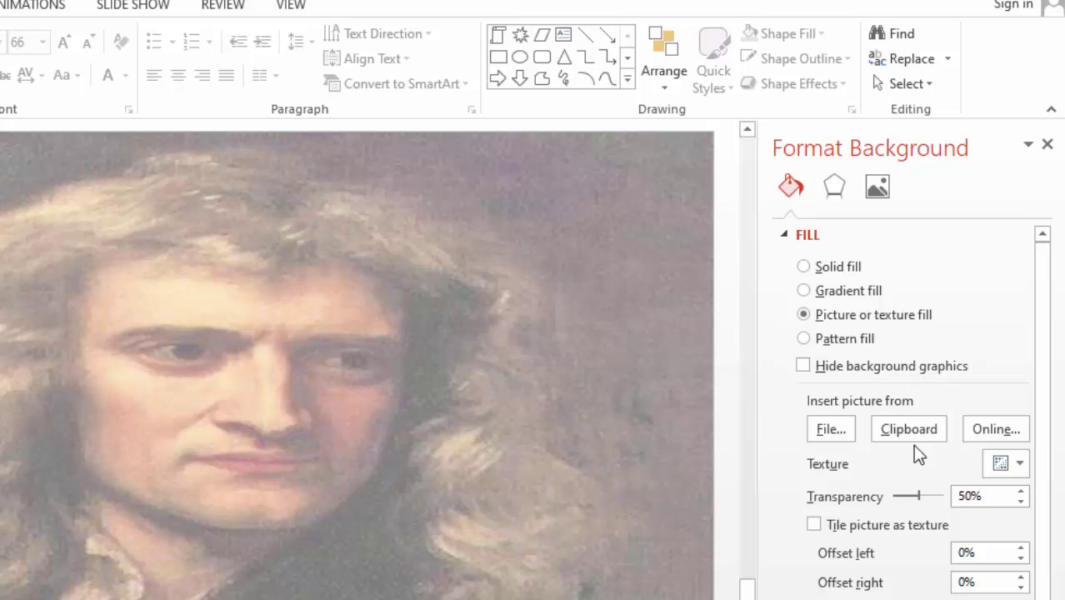
{"action": "left_click", "coordinate": [834, 428]}
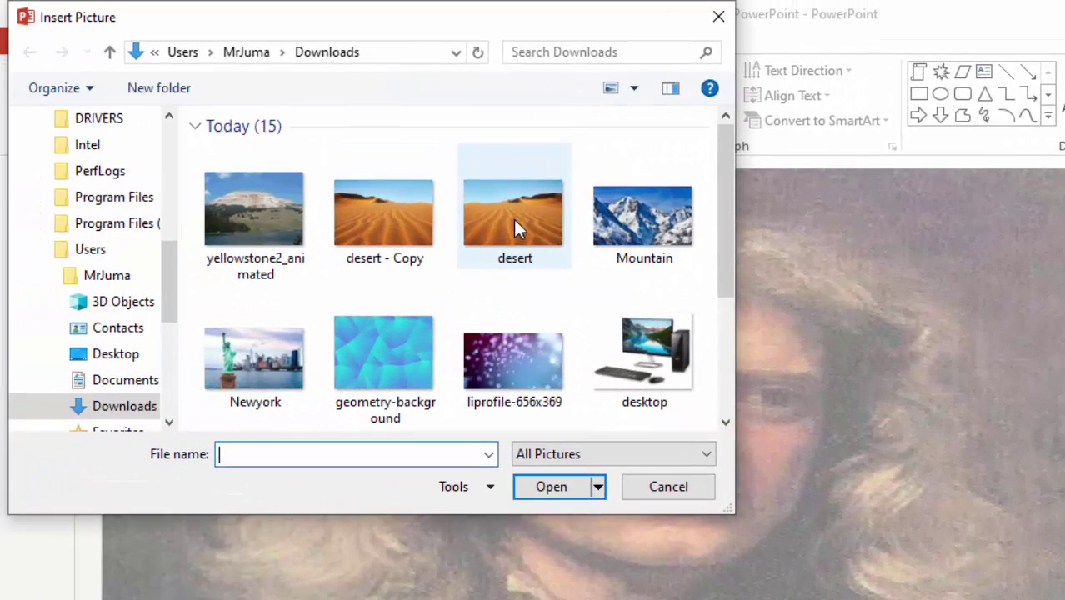
{"action": "left_click", "coordinate": [513, 219]}
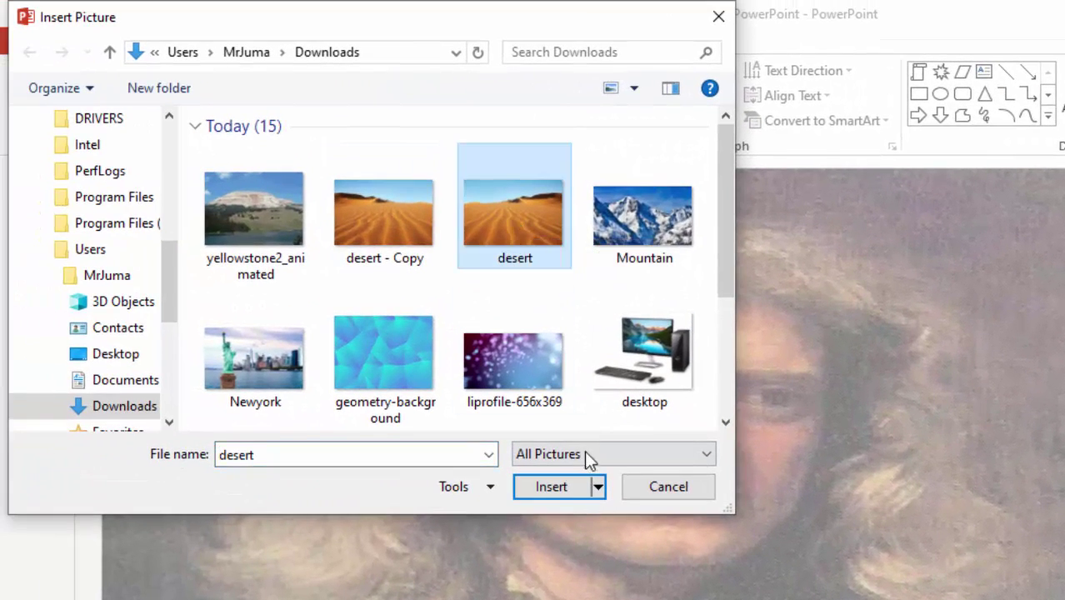
{"action": "left_click", "coordinate": [548, 487]}
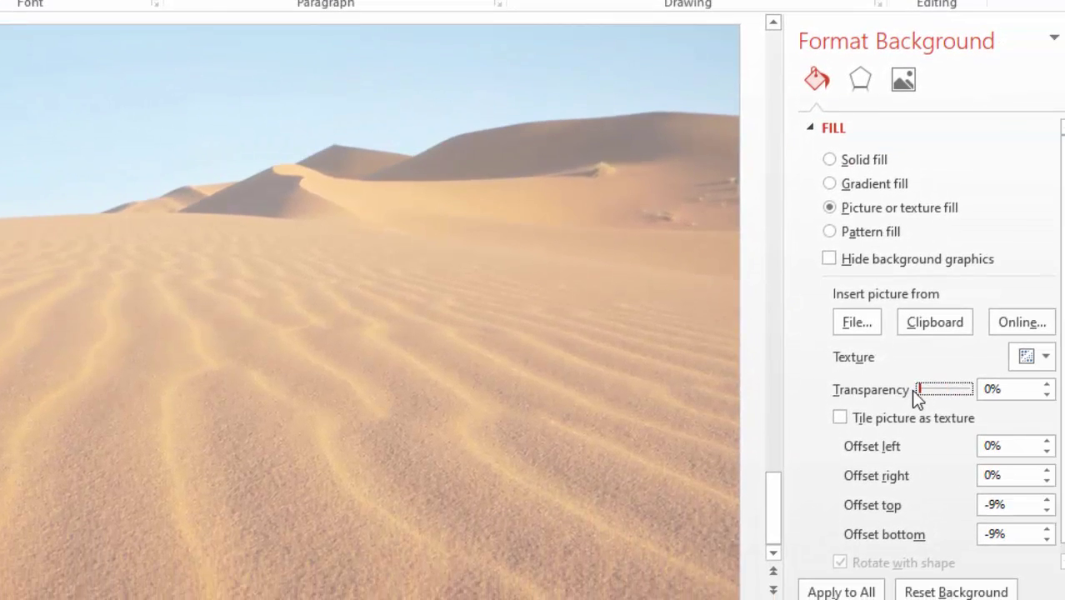
{"action": "left_click", "coordinate": [1064, 532]}
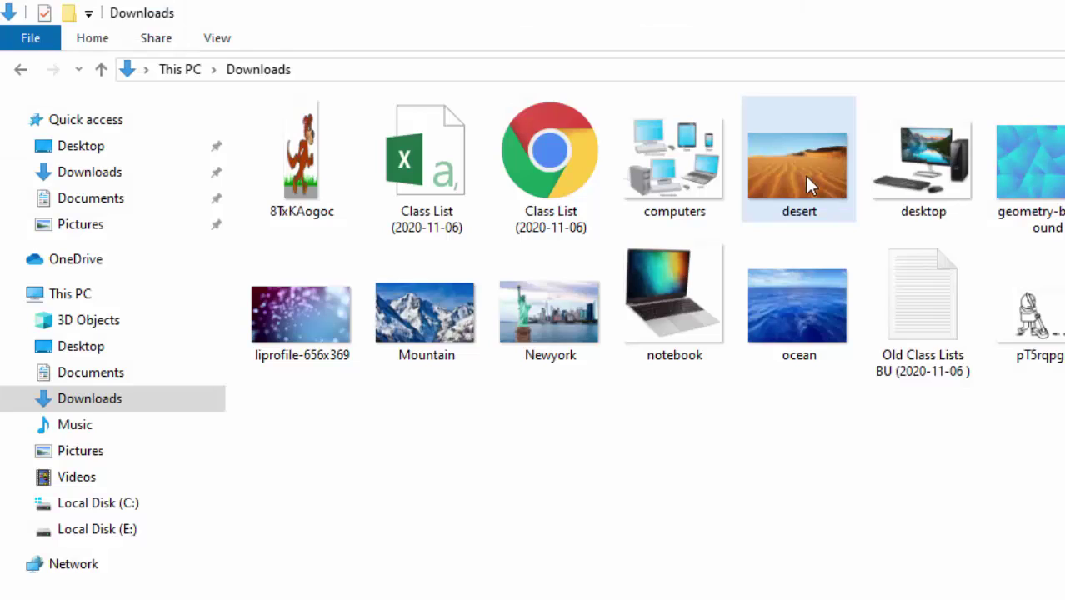
Duplicate the desert picture within the Downloads folder.
{"action": "left_click", "coordinate": [805, 175]}
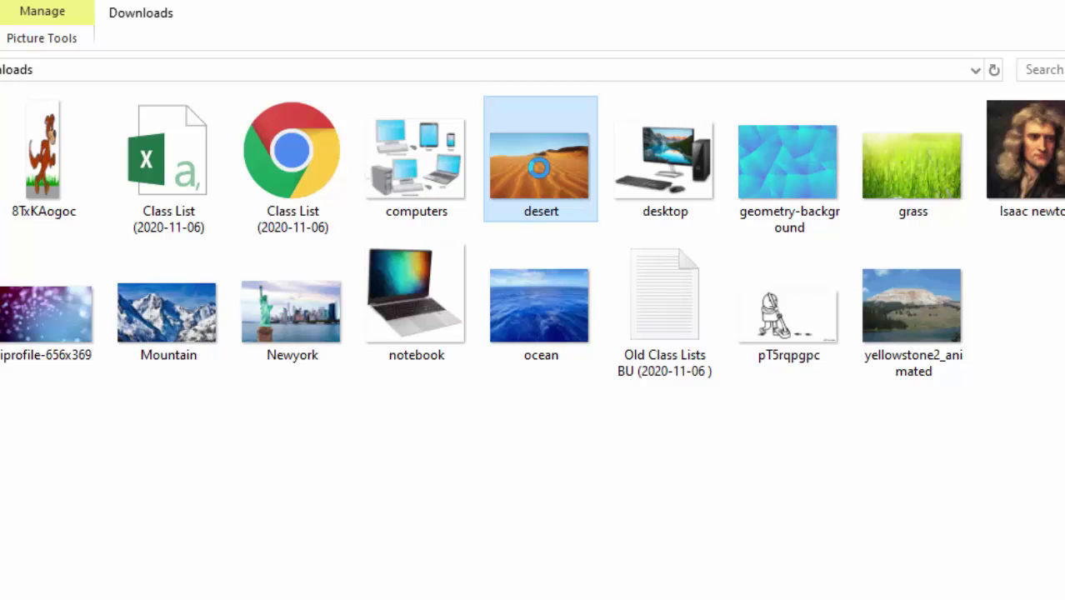
{"action": "right_click", "coordinate": [539, 167]}
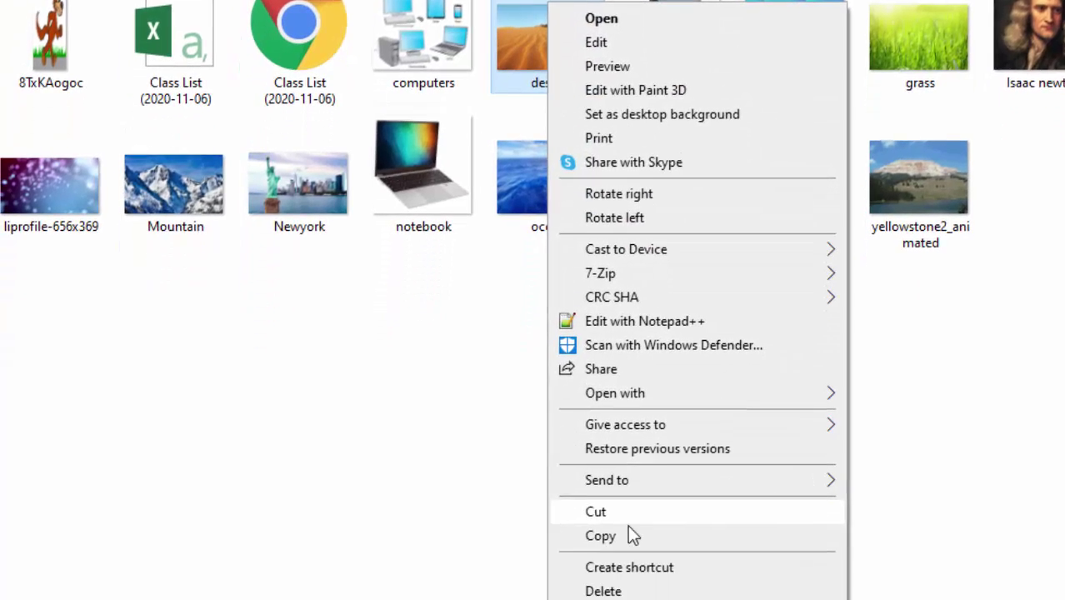
{"action": "left_click", "coordinate": [621, 461]}
{"action": "right_click", "coordinate": [419, 285]}
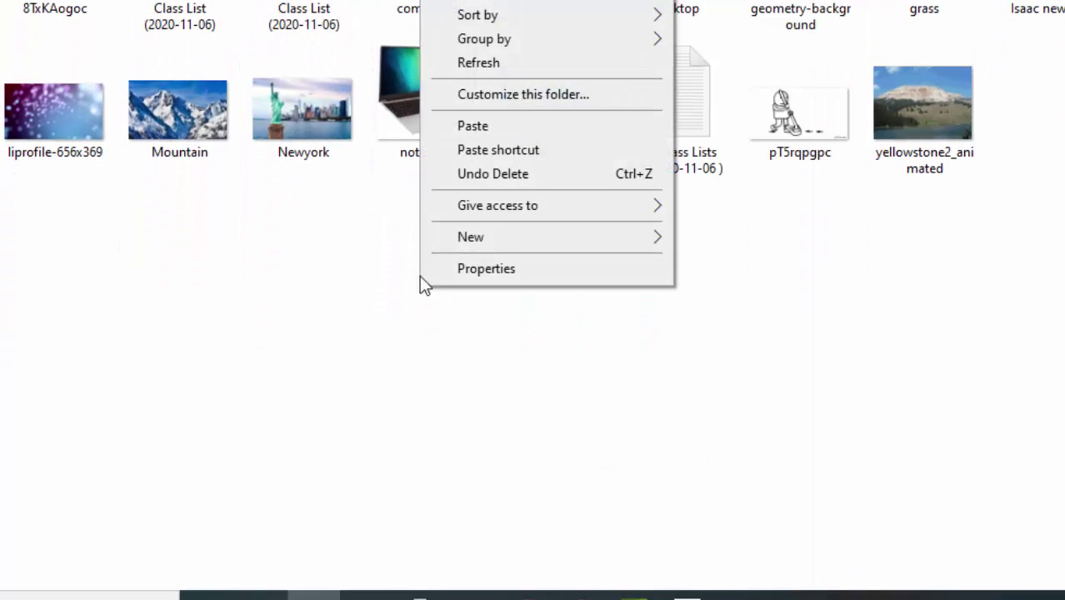
{"action": "left_click", "coordinate": [491, 126]}
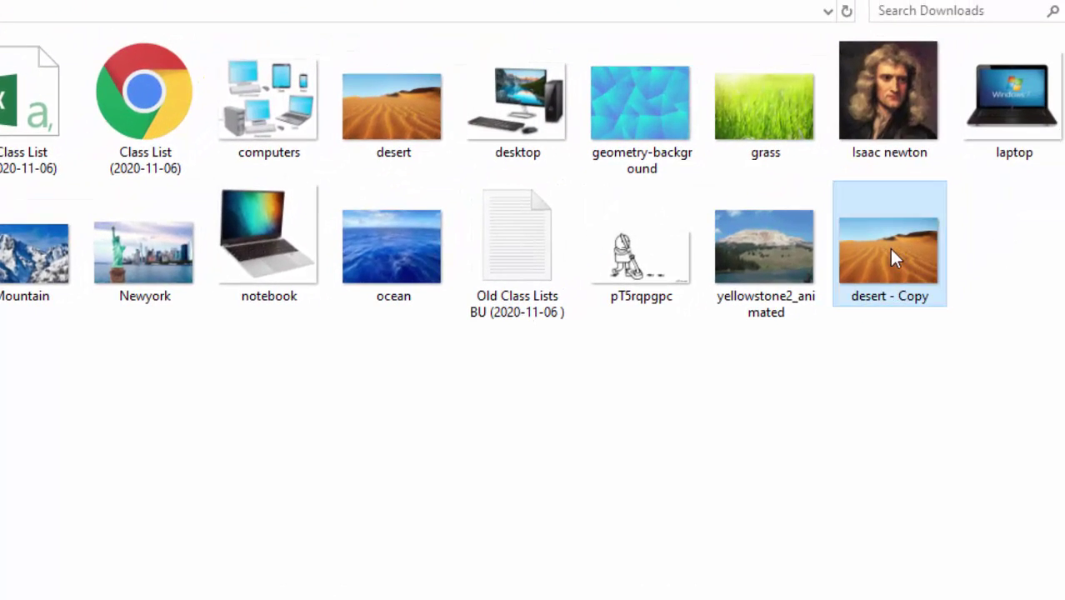
Open the "desert - Copy" picture in Paint.
{"action": "right_click", "coordinate": [877, 245]}
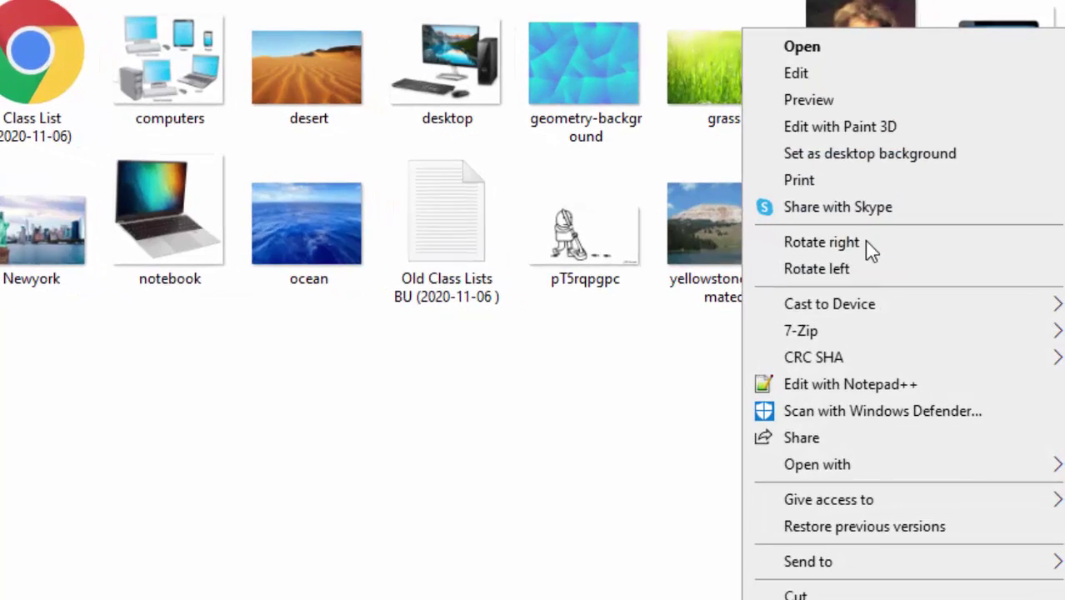
{"action": "mouse_move", "coordinate": [725, 480]}
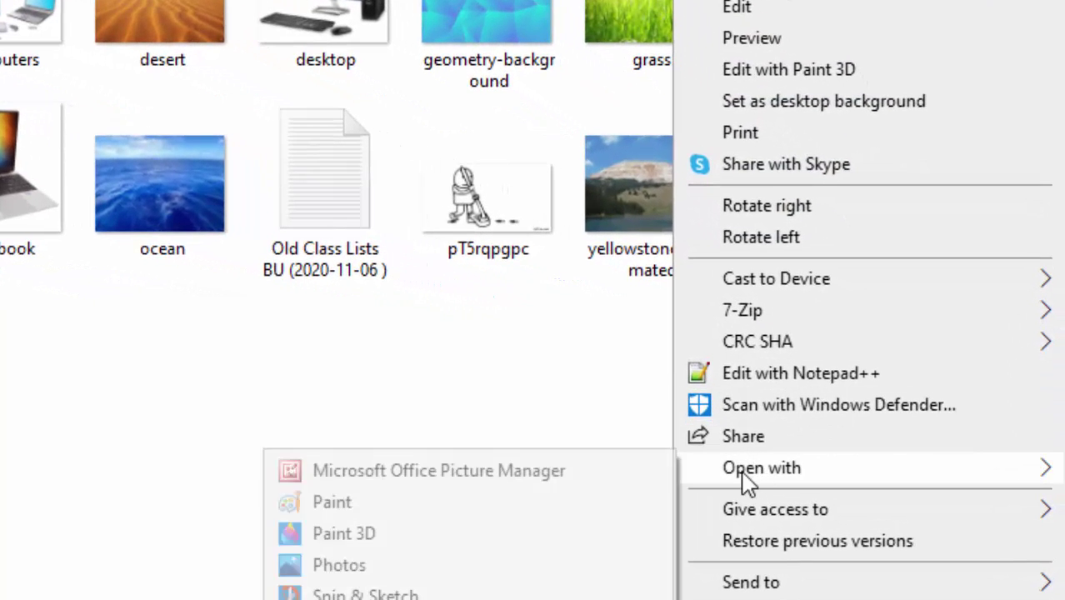
{"action": "left_click", "coordinate": [336, 505]}
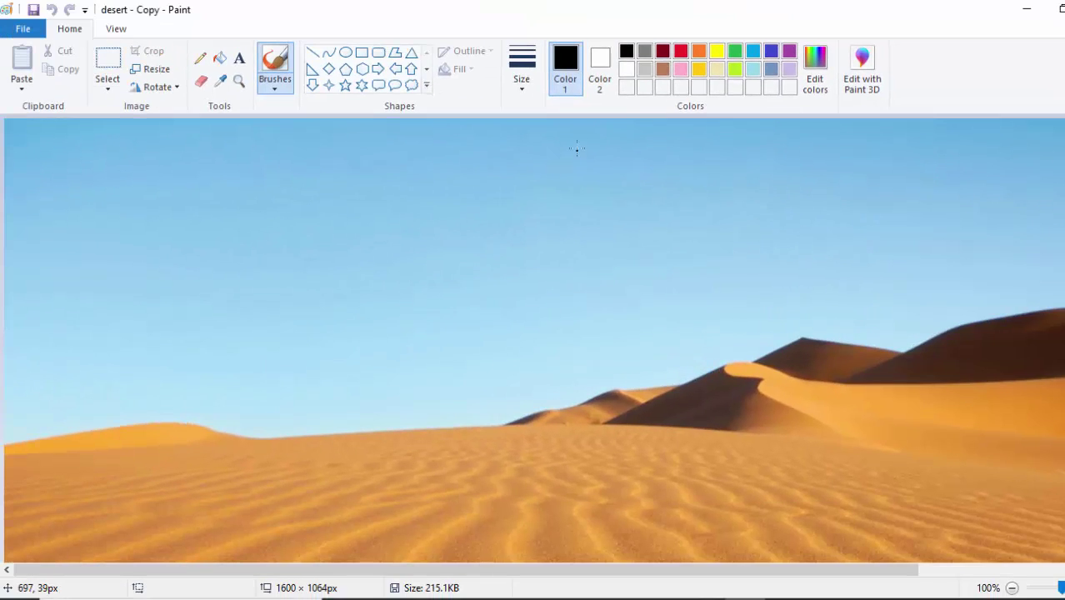
{"action": "left_click", "coordinate": [1011, 587]}
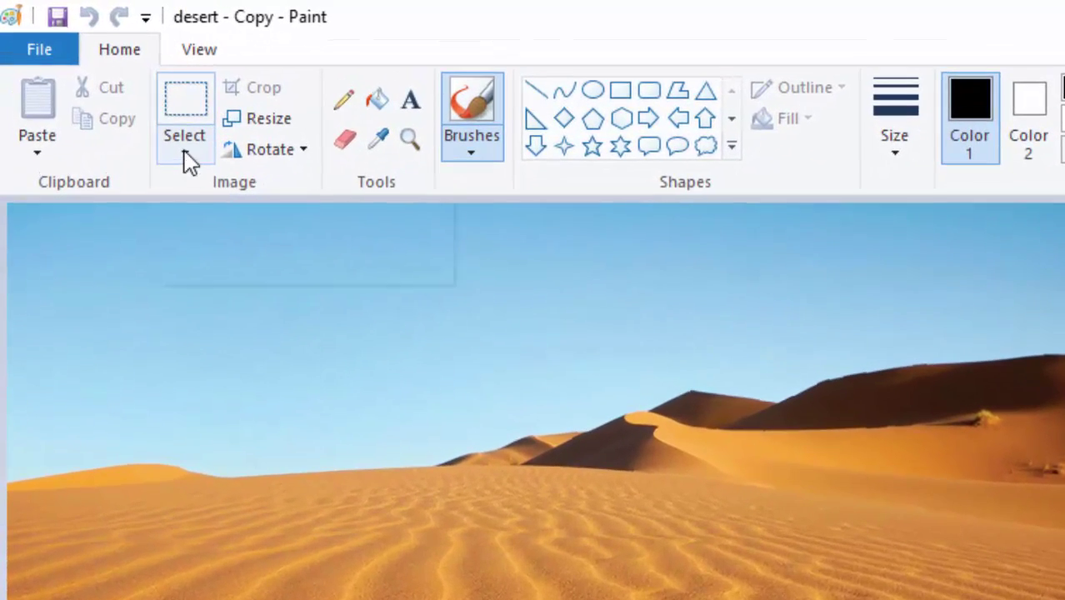
Flip the entire desert copy horizontally, save the picture and close Paint.
{"action": "left_click", "coordinate": [189, 158]}
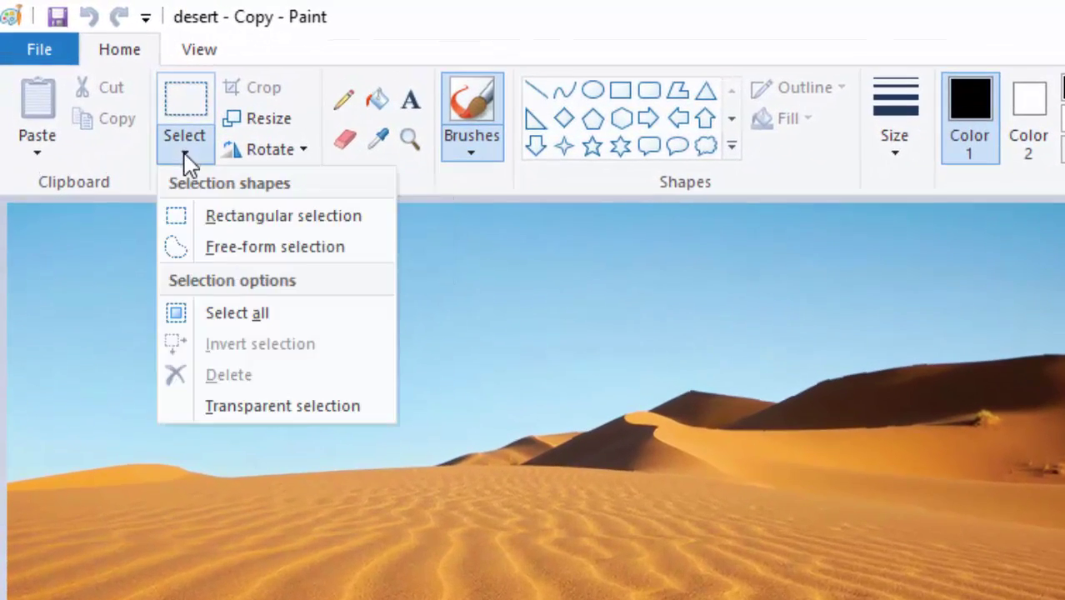
{"action": "left_click", "coordinate": [248, 315]}
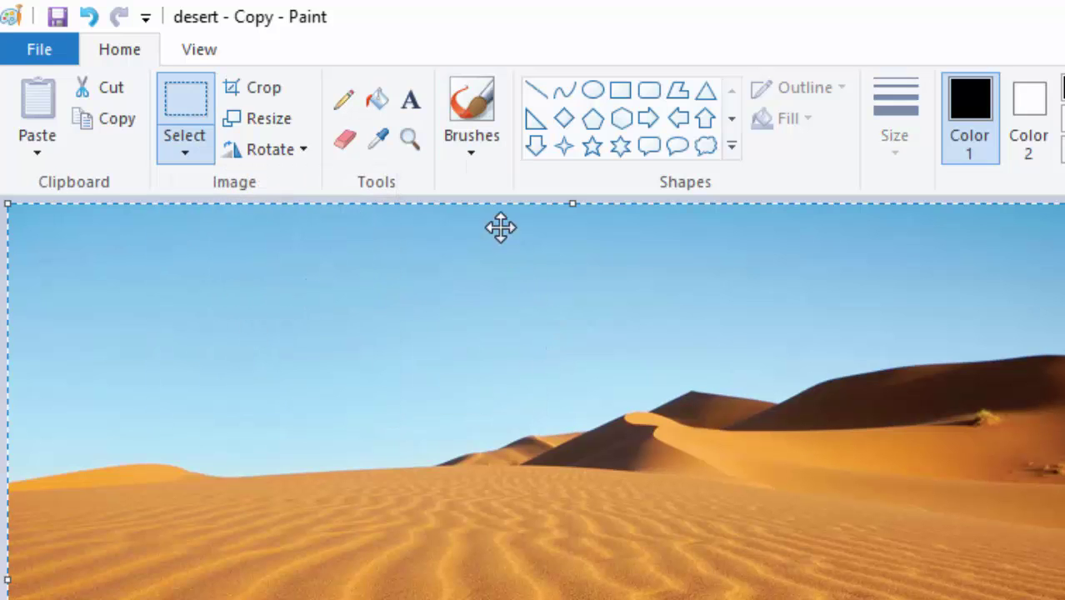
{"action": "left_click", "coordinate": [303, 150]}
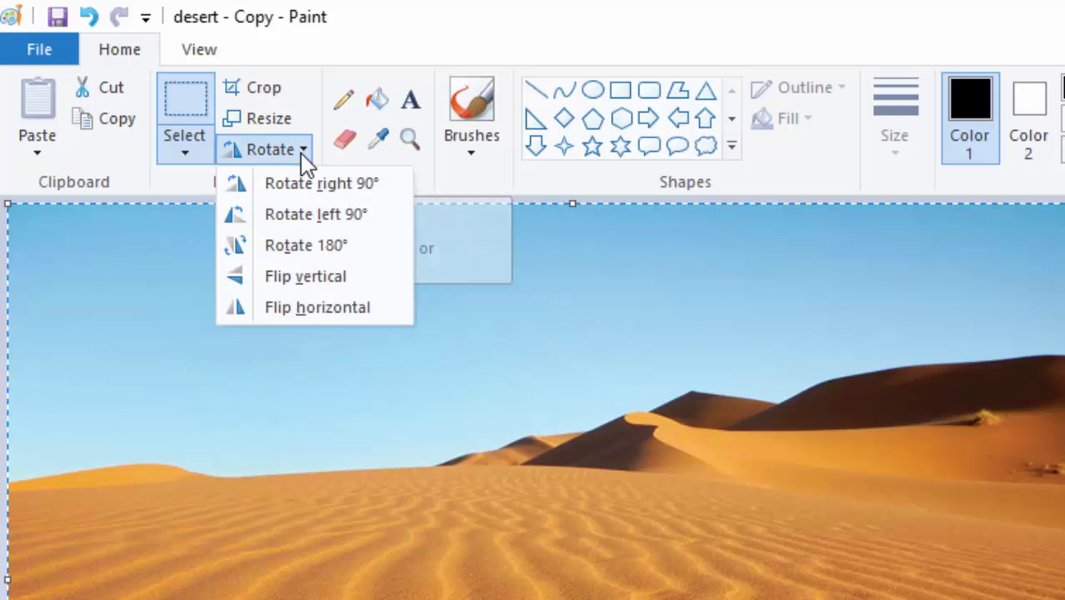
{"action": "left_click", "coordinate": [317, 312]}
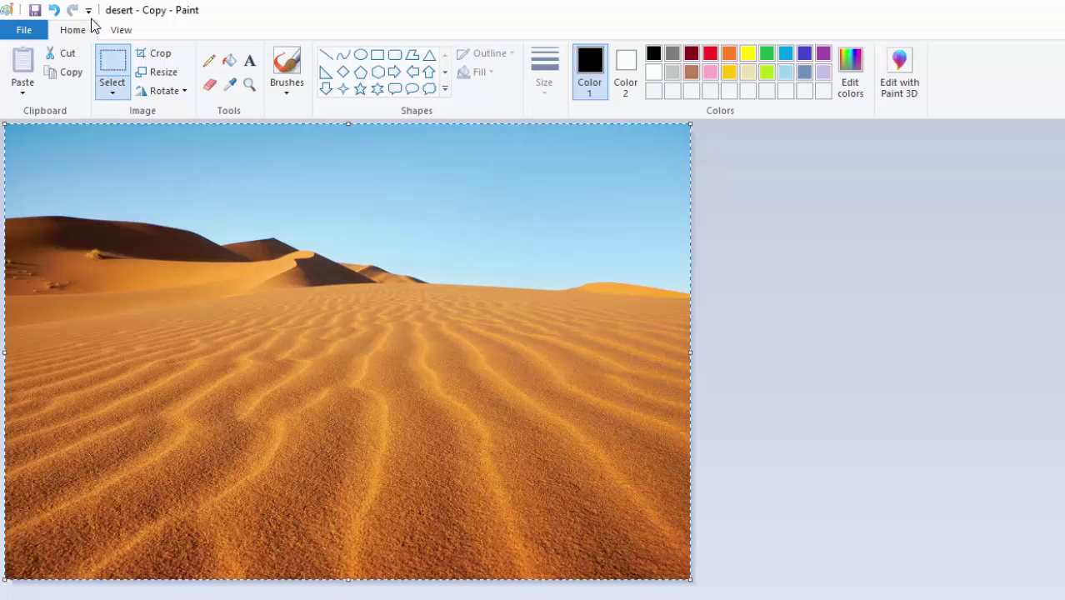
{"action": "left_click", "coordinate": [34, 14]}
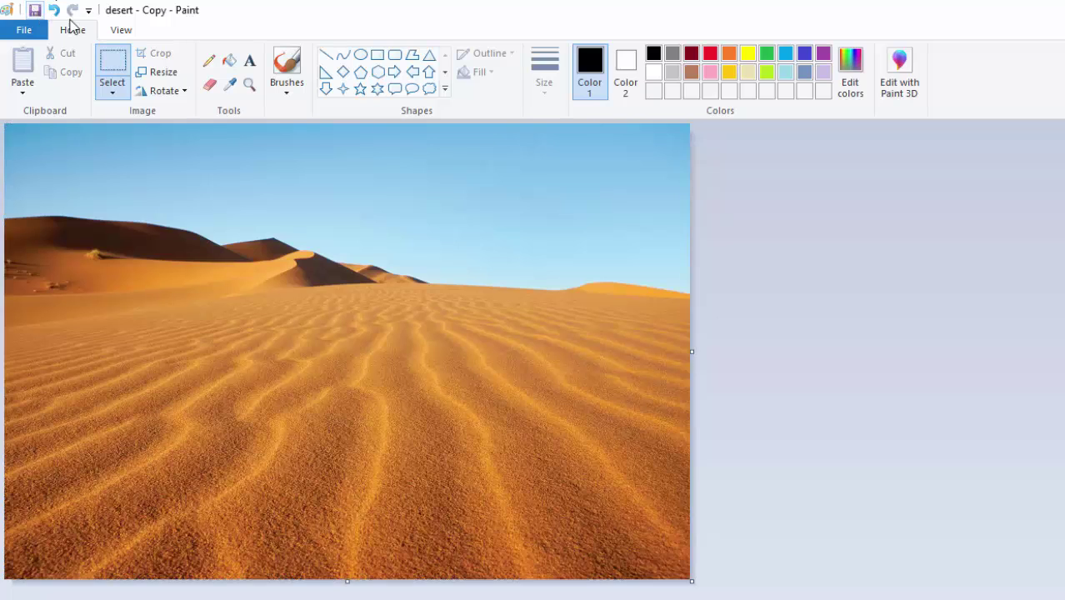
{"action": "key", "text": "alt+F4"}
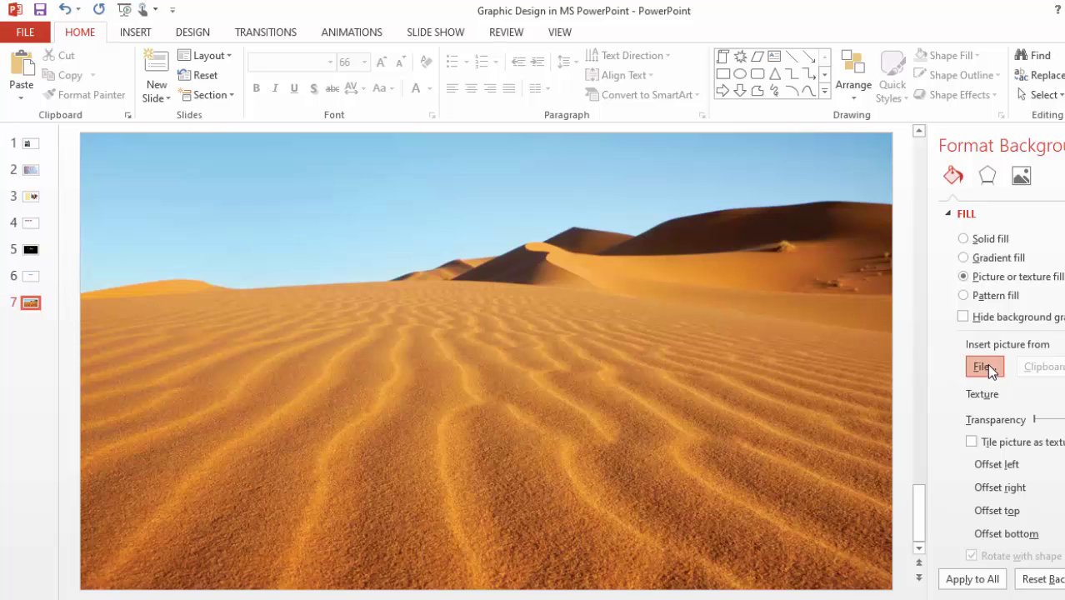
Replace slide 7's background picture with "desert - Copy" from the Downloads folder.
{"action": "left_click", "coordinate": [986, 363]}
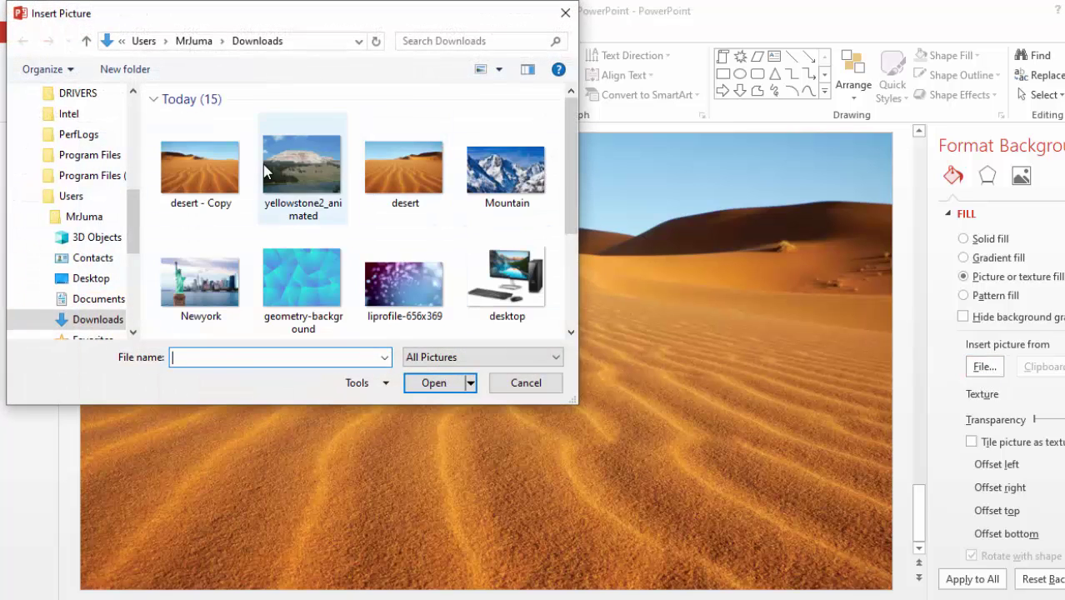
{"action": "left_click", "coordinate": [209, 177]}
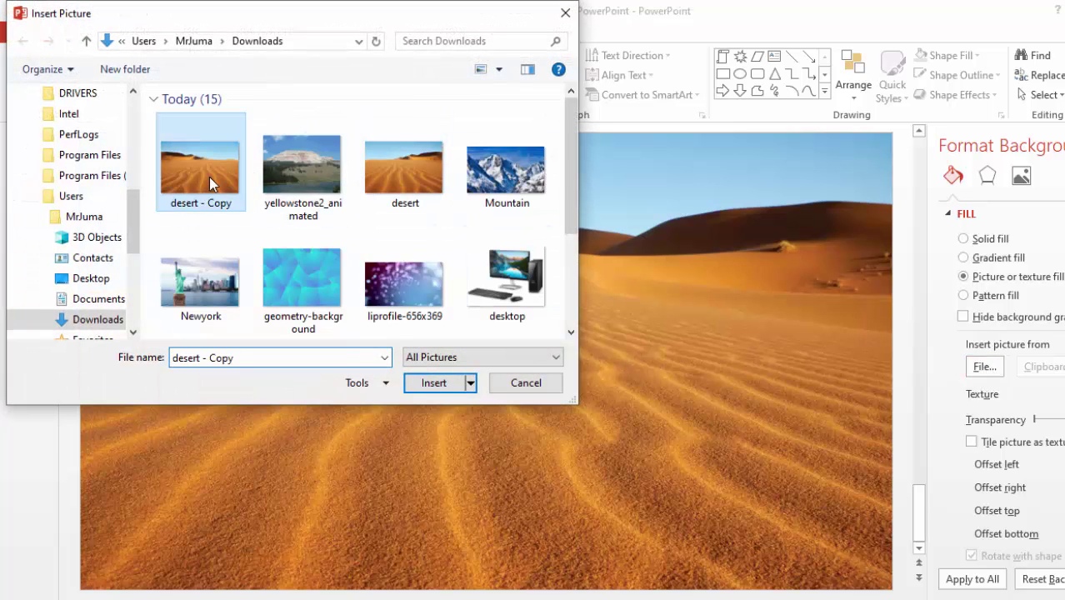
{"action": "left_click", "coordinate": [429, 382]}
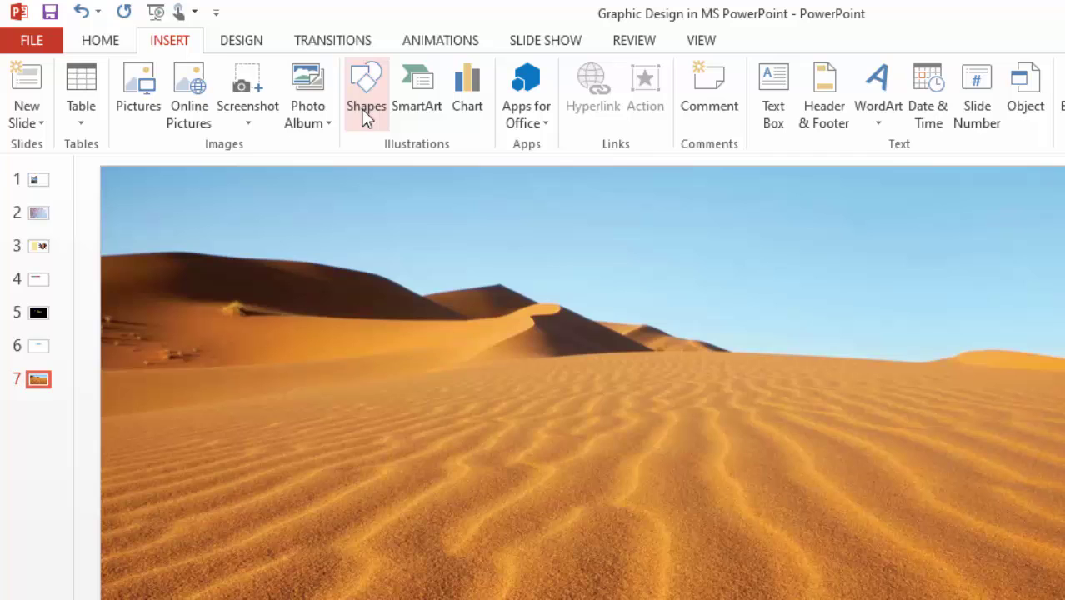
Draw a full-height vertical rectangle along the right edge of slide 7.
{"action": "left_click", "coordinate": [366, 114]}
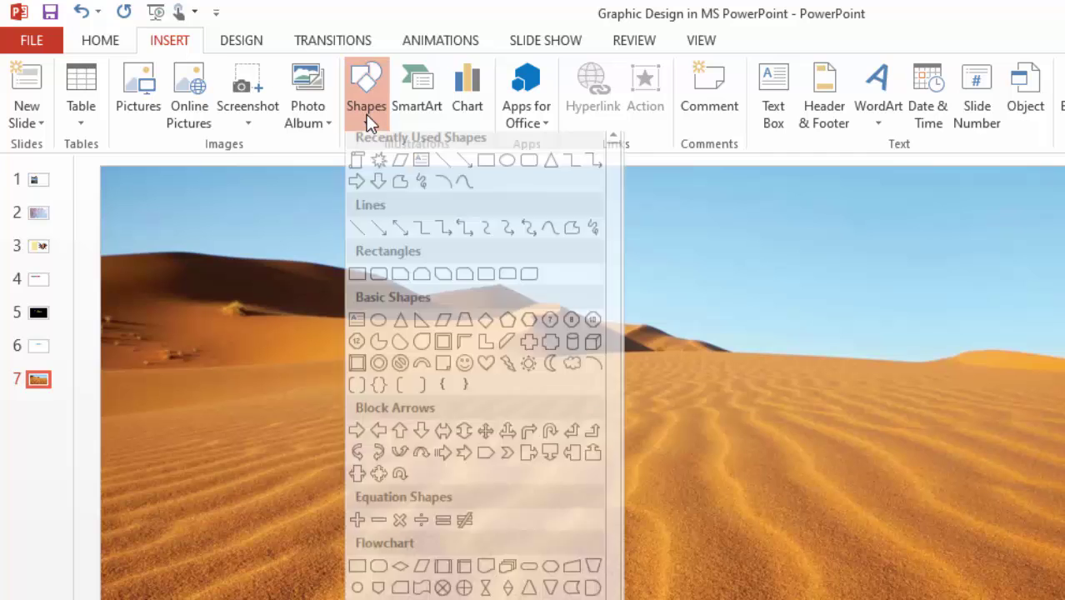
{"action": "left_click", "coordinate": [487, 170]}
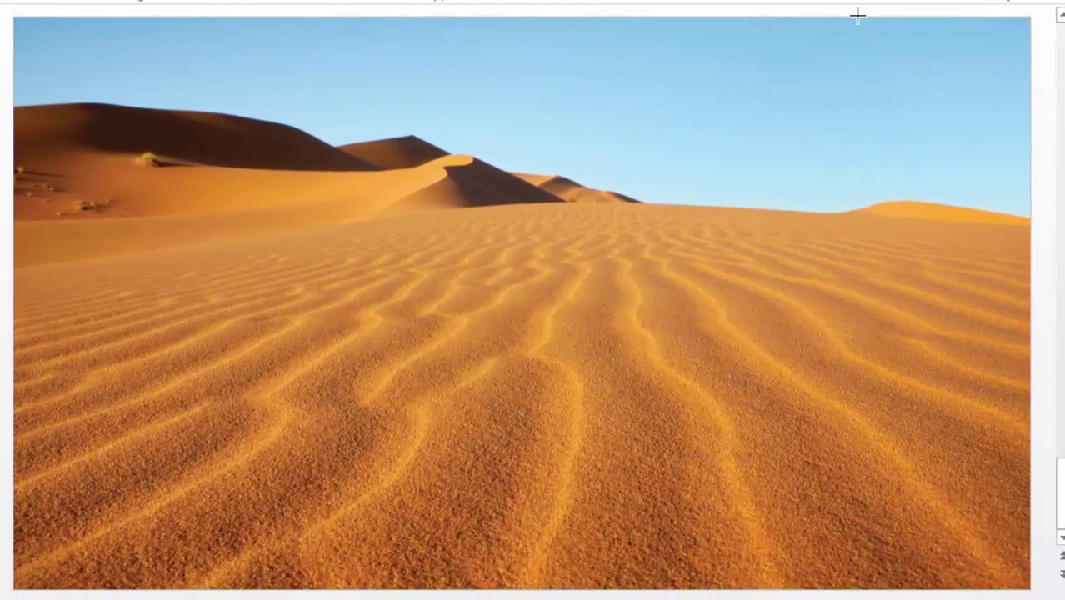
{"action": "mouse_move", "coordinate": [857, 17]}
{"action": "left_mouse_down"}
{"action": "mouse_move", "coordinate": [905, 81]}
{"action": "mouse_move", "coordinate": [1031, 588]}
{"action": "left_mouse_up"}
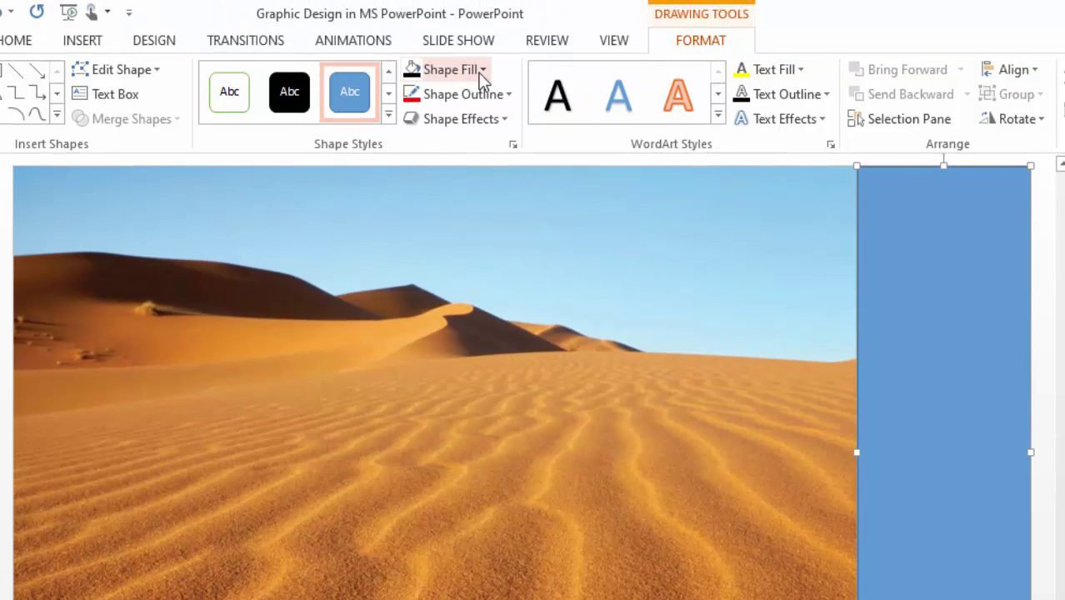
Fill the rectangle with a dark blue theme color and remove its outline.
{"action": "left_click", "coordinate": [482, 72]}
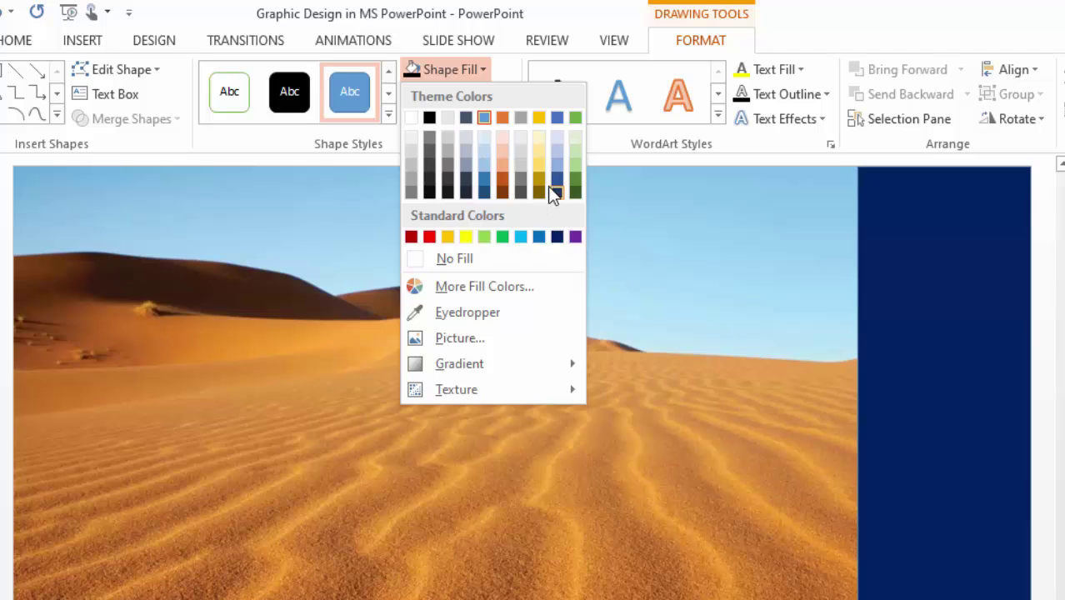
{"action": "left_click", "coordinate": [556, 180]}
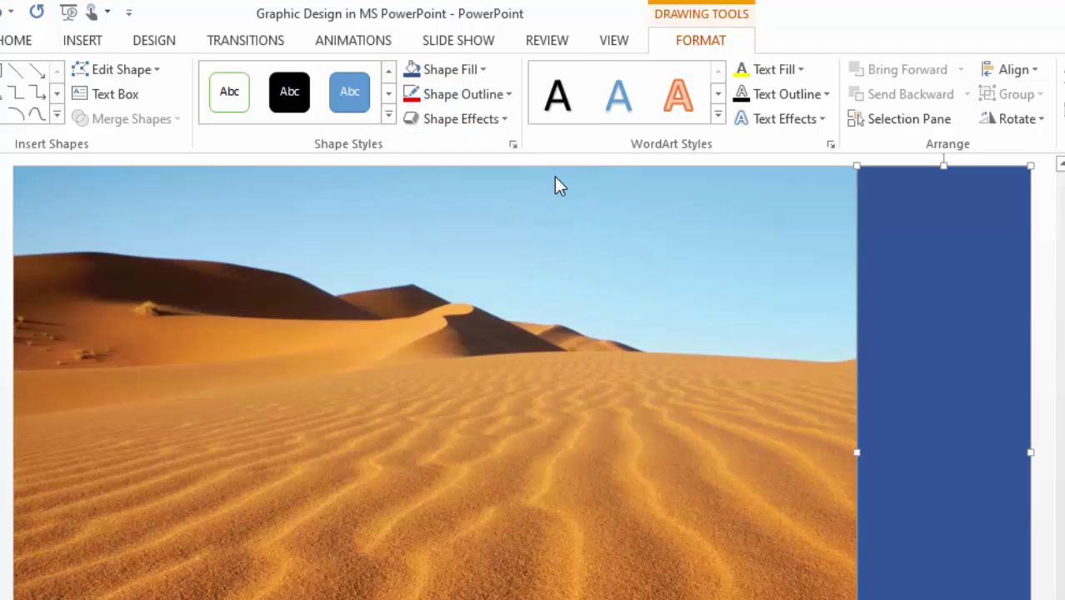
{"action": "left_click", "coordinate": [508, 93]}
{"action": "left_click", "coordinate": [445, 284]}
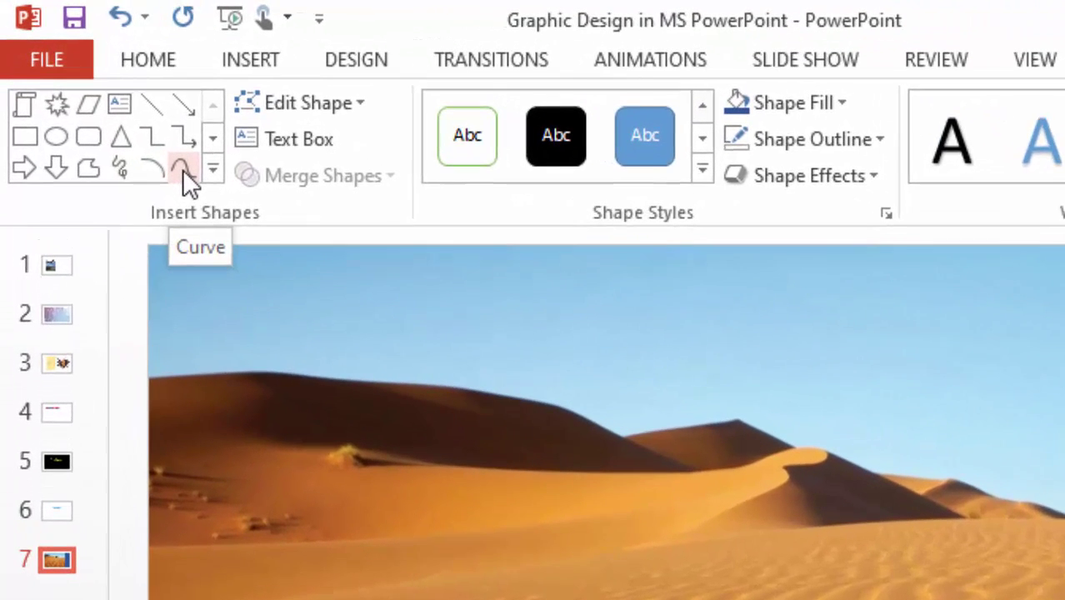
Draw a closed curve about 7.7" high and 3.42" wide, with a wavy left side, overlapping the blue rectangle's left edge.
{"action": "left_click", "coordinate": [186, 174]}
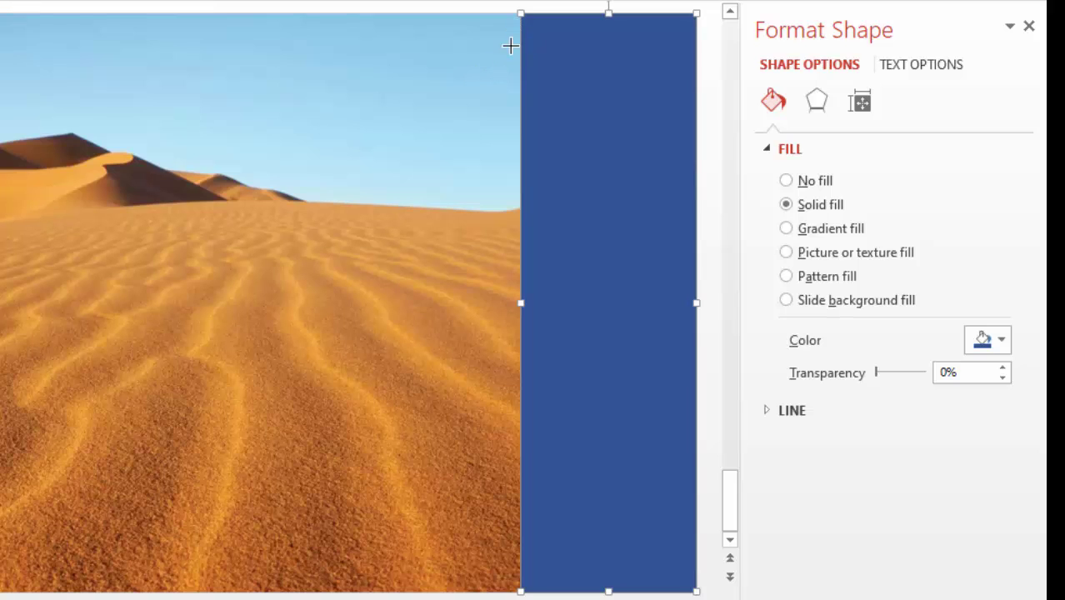
{"action": "mouse_move", "coordinate": [492, 48]}
{"action": "left_mouse_down"}
{"action": "mouse_move", "coordinate": [597, 99]}
{"action": "mouse_move", "coordinate": [494, 145]}
{"action": "mouse_move", "coordinate": [404, 150]}
{"action": "mouse_move", "coordinate": [403, 119]}
{"action": "mouse_move", "coordinate": [446, 178]}
{"action": "mouse_move", "coordinate": [447, 200]}
{"action": "mouse_move", "coordinate": [376, 264]}
{"action": "mouse_move", "coordinate": [384, 297]}
{"action": "mouse_move", "coordinate": [477, 326]}
{"action": "mouse_move", "coordinate": [413, 374]}
{"action": "mouse_move", "coordinate": [415, 385]}
{"action": "left_mouse_up"}
{"action": "mouse_move", "coordinate": [477, 419]}
{"action": "left_mouse_down"}
{"action": "mouse_move", "coordinate": [415, 432]}
{"action": "mouse_move", "coordinate": [401, 492]}
{"action": "mouse_move", "coordinate": [510, 559]}
{"action": "mouse_move", "coordinate": [480, 578]}
{"action": "left_mouse_up"}
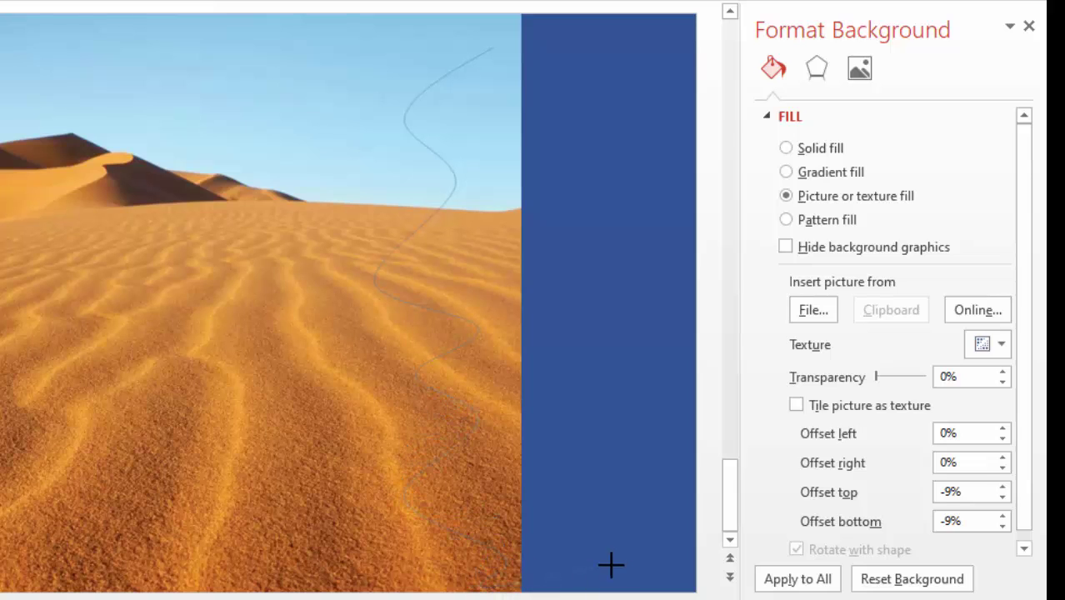
{"action": "mouse_move", "coordinate": [627, 574]}
{"action": "left_mouse_down"}
{"action": "mouse_move", "coordinate": [647, 387]}
{"action": "mouse_move", "coordinate": [613, 270]}
{"action": "left_mouse_up"}
{"action": "left_click_drag", "start_coordinate": [496, 10], "coordinate": [488, 48]}
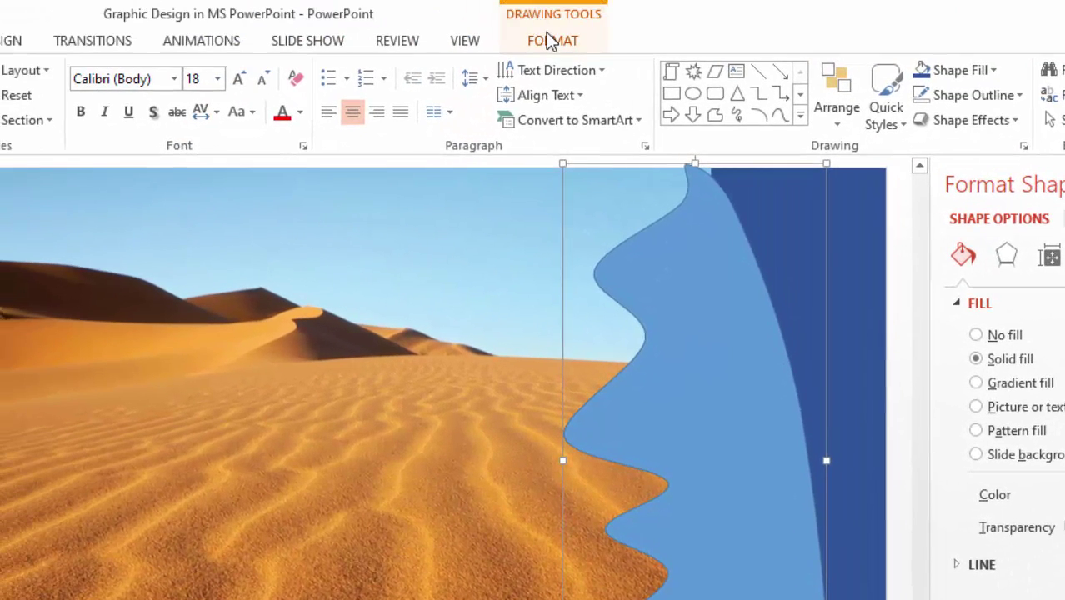
Remove the wavy shape's outline and fill it with standard yellow.
{"action": "left_click", "coordinate": [530, 23]}
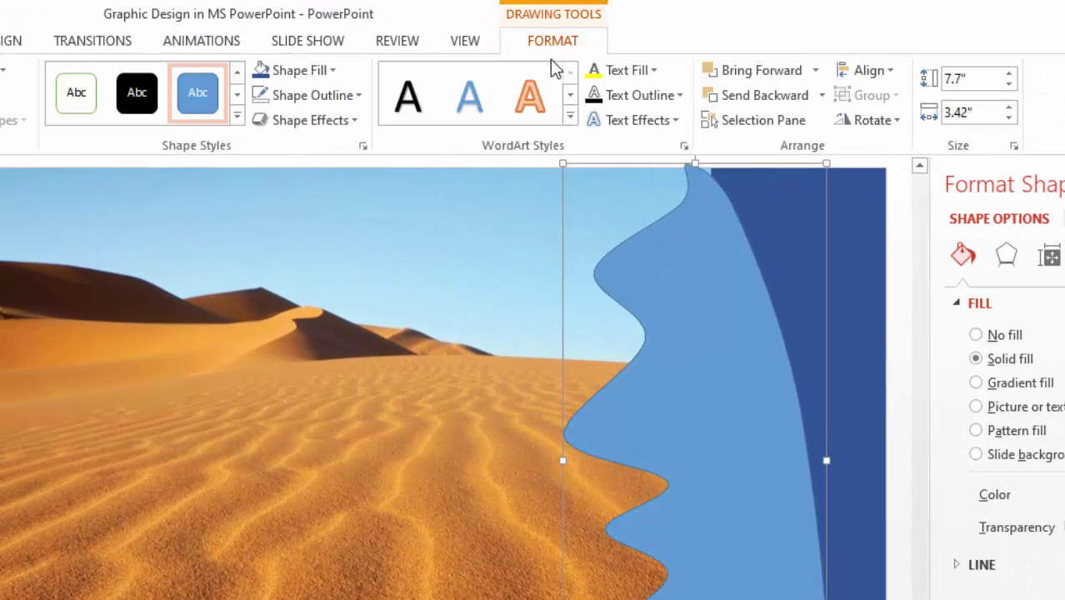
{"action": "left_click", "coordinate": [679, 98]}
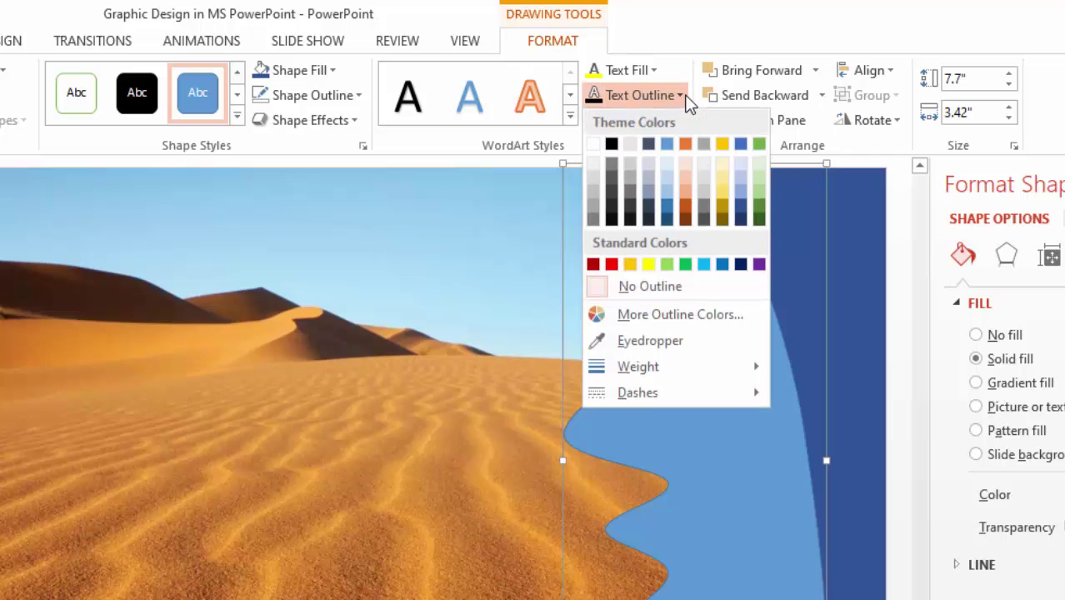
{"action": "left_click", "coordinate": [357, 96]}
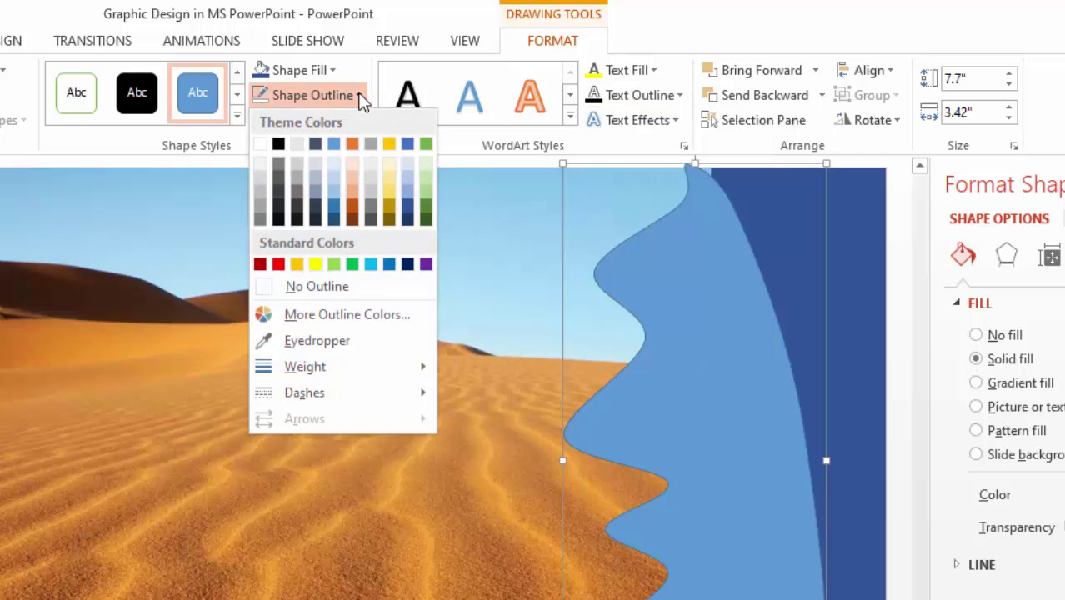
{"action": "left_click", "coordinate": [316, 286]}
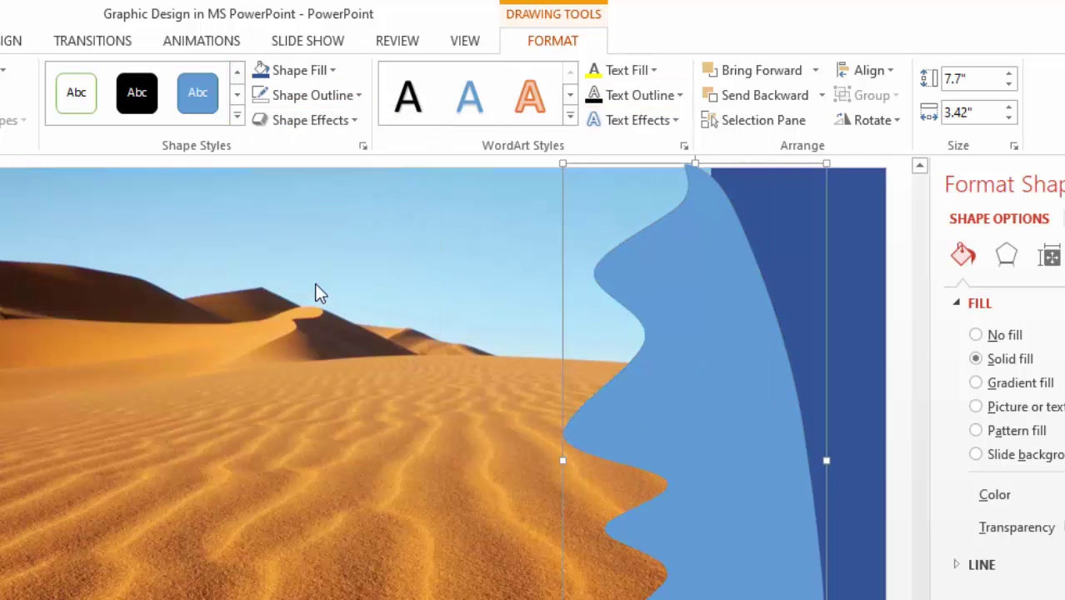
{"action": "left_click", "coordinate": [334, 73]}
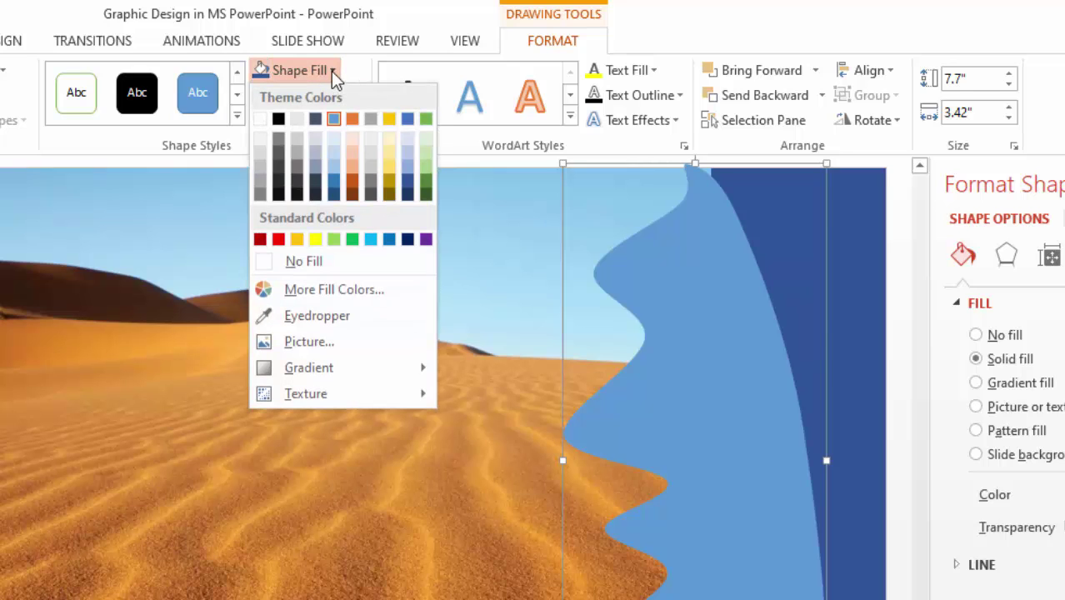
{"action": "left_click", "coordinate": [316, 239]}
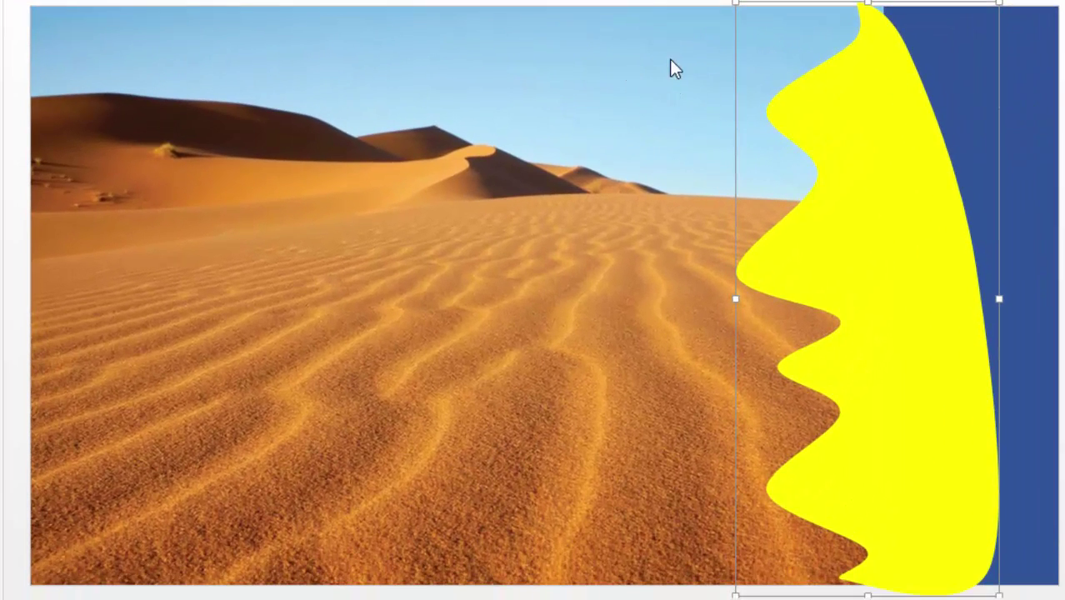
Move the yellow wavy shape slightly to the right over the blue rectangle.
{"action": "key", "text": "Escape"}
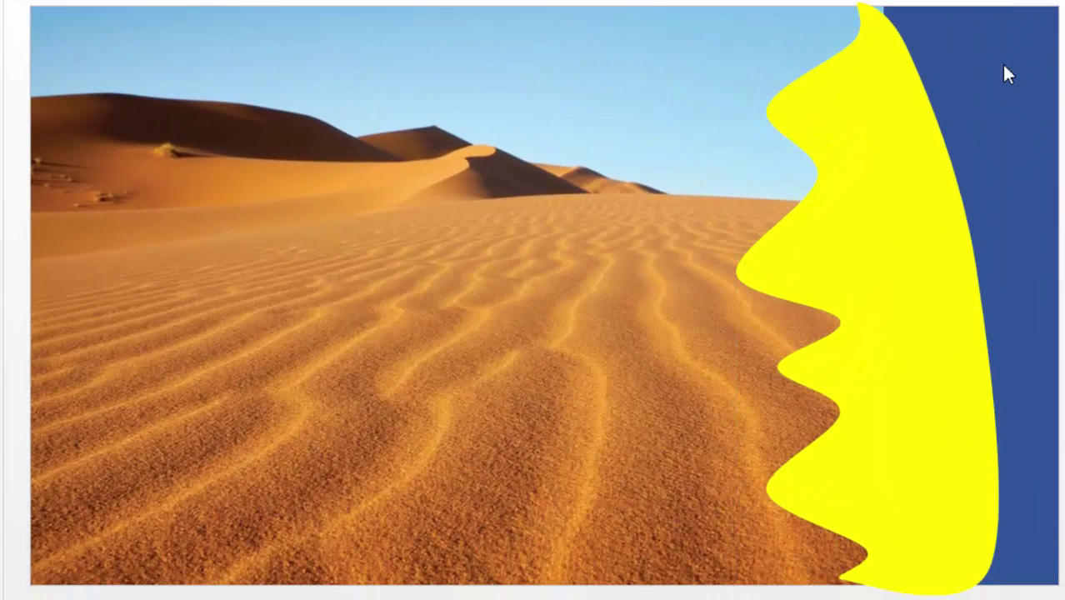
{"action": "left_click", "coordinate": [886, 131]}
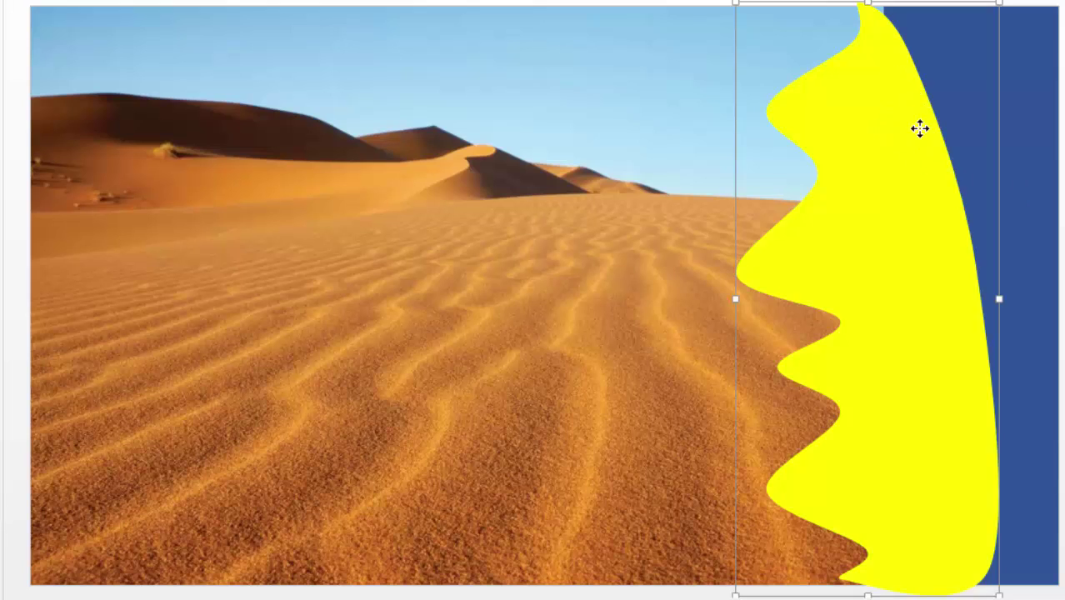
{"action": "left_click_drag", "start_coordinate": [919, 128], "coordinate": [928, 129]}
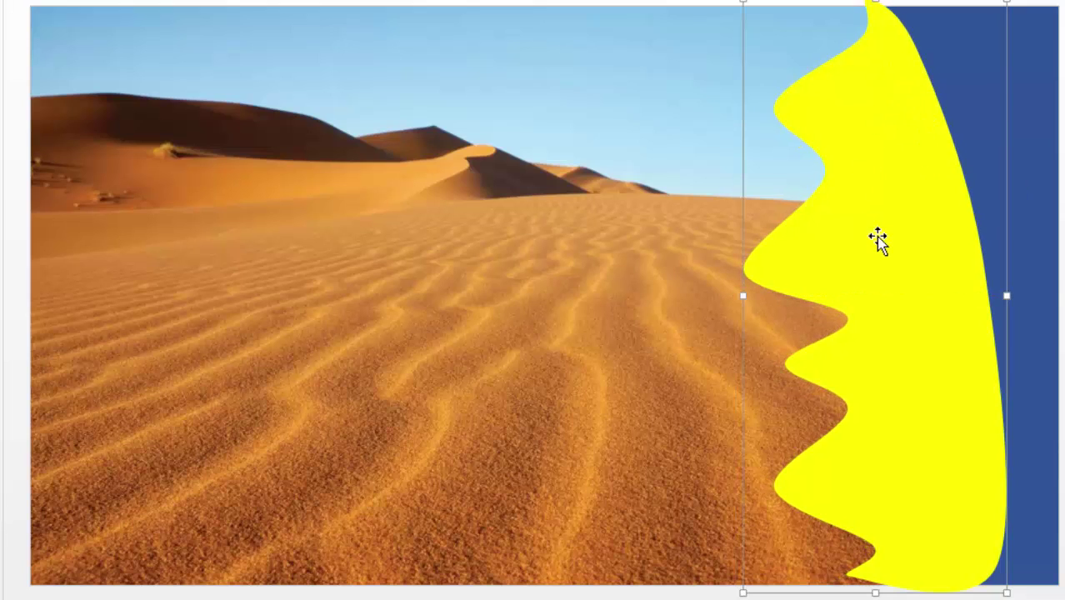